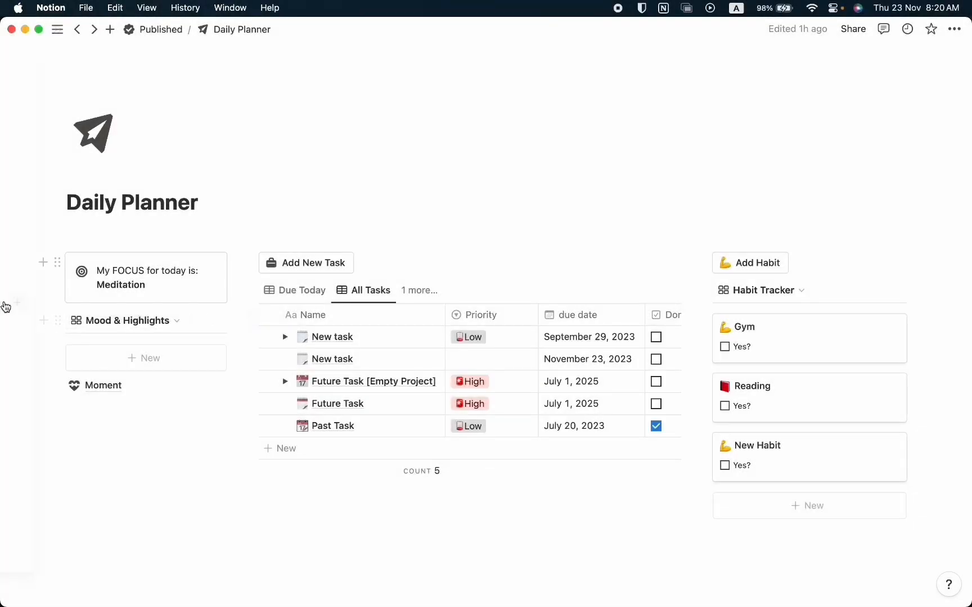
# Create a new page titled "Daily Planner".
pyautogui.moveTo(26, 283)
pyautogui.click(146, 247)
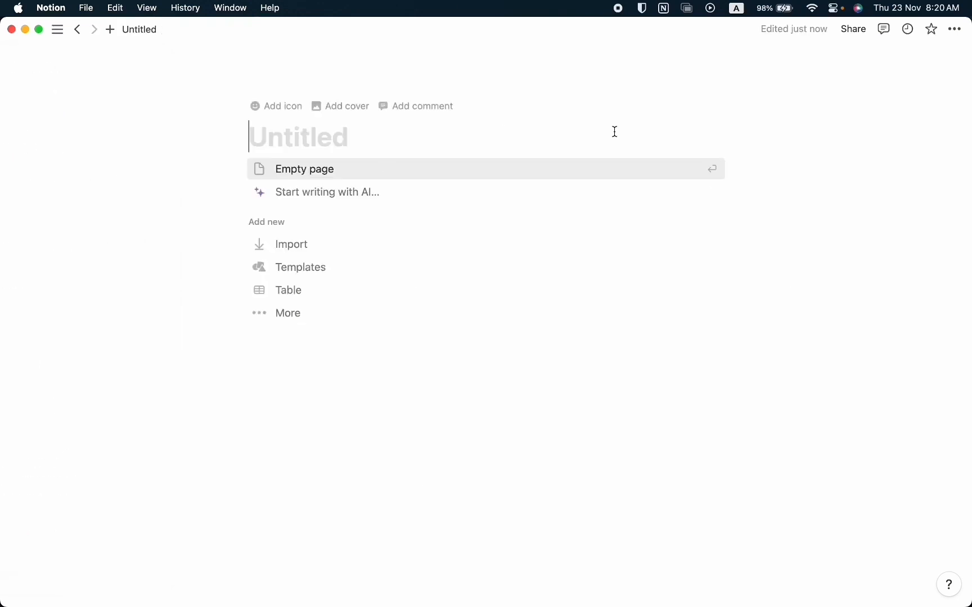
pyautogui.write('Daily Planne')
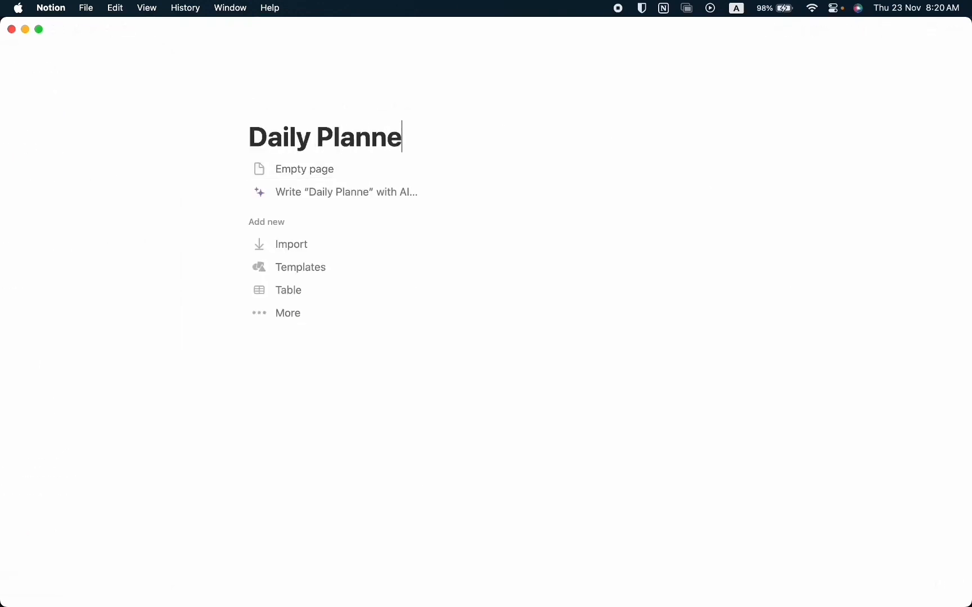
pyautogui.write('r')
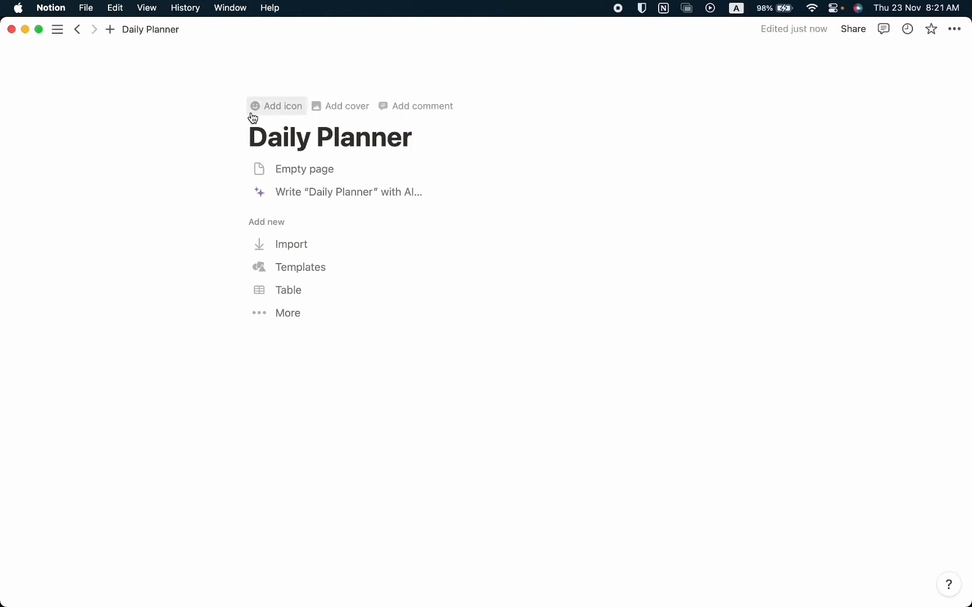
# Give the page the paper plane icon, searching the non-emoji icons for "paper".
pyautogui.click(253, 114)
pyautogui.click(260, 131)
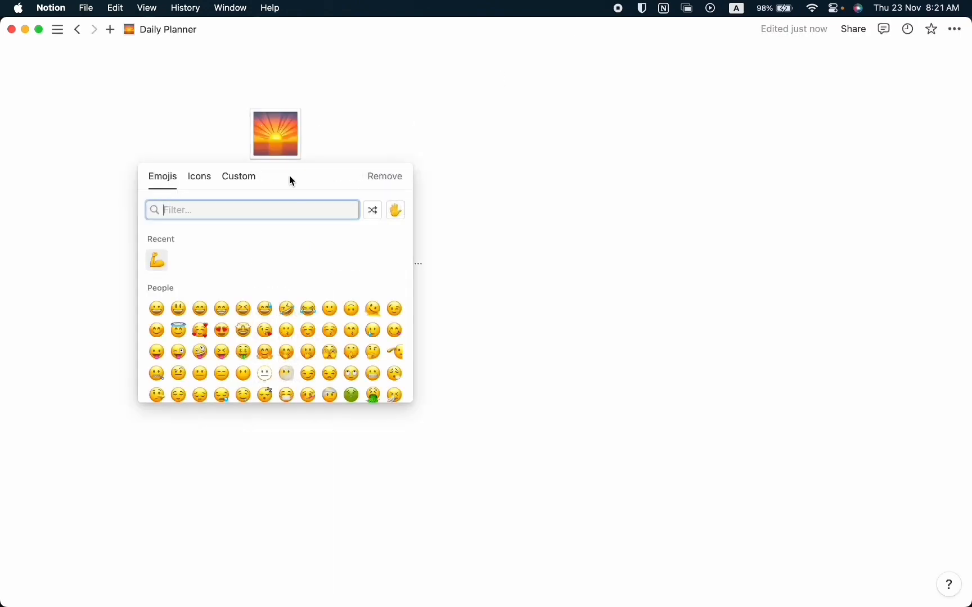
pyautogui.click(204, 181)
pyautogui.write('paper')
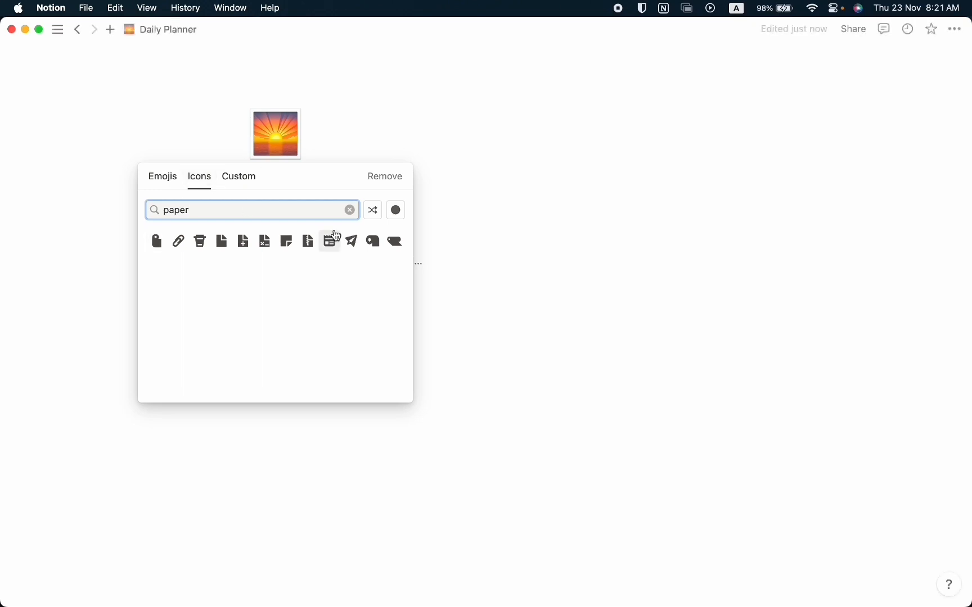
pyautogui.click(352, 242)
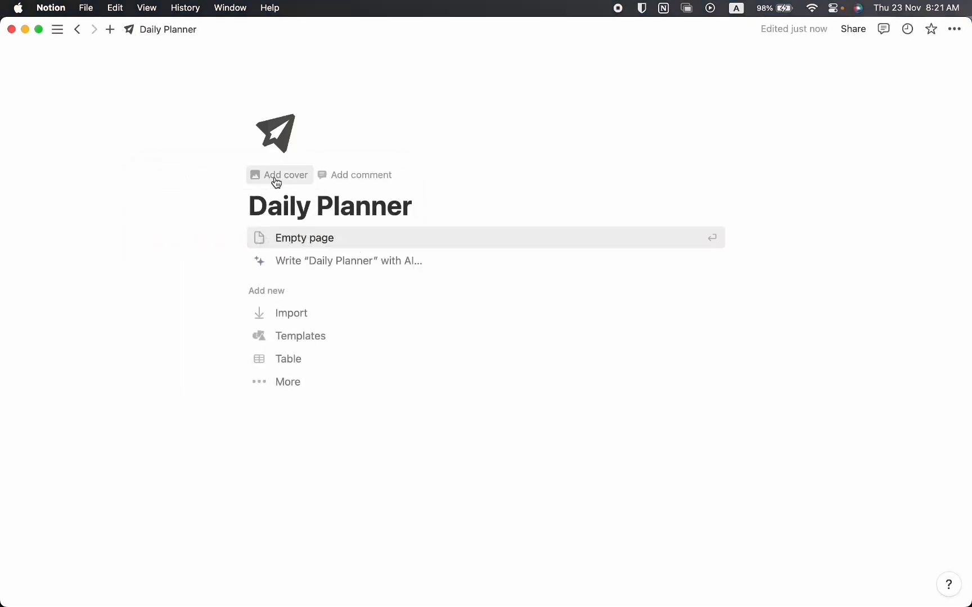
# Start the page body as an empty page, and turn on small text and full width.
pyautogui.click(430, 205)
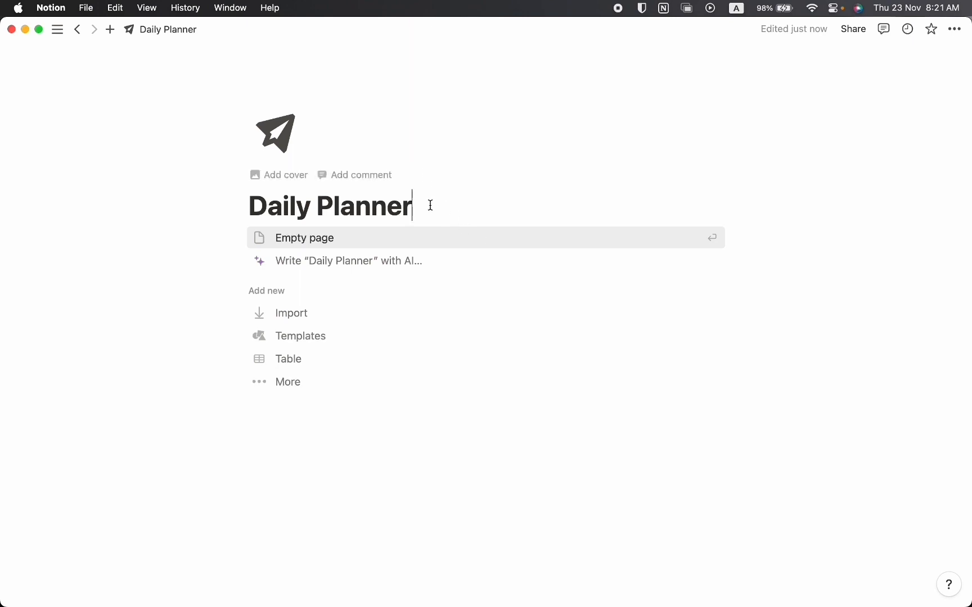
pyautogui.press('Return')
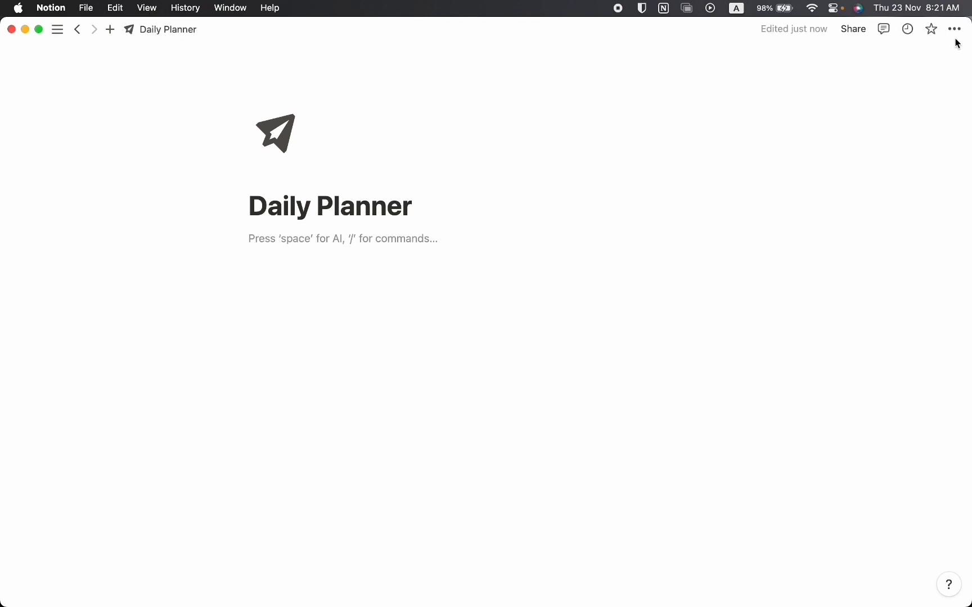
pyautogui.click(955, 34)
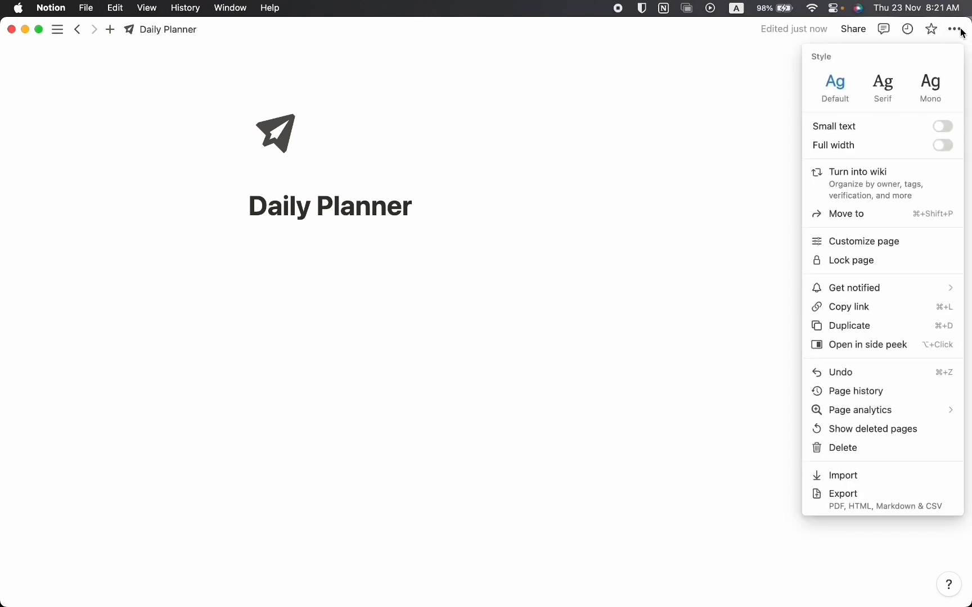
pyautogui.click(942, 127)
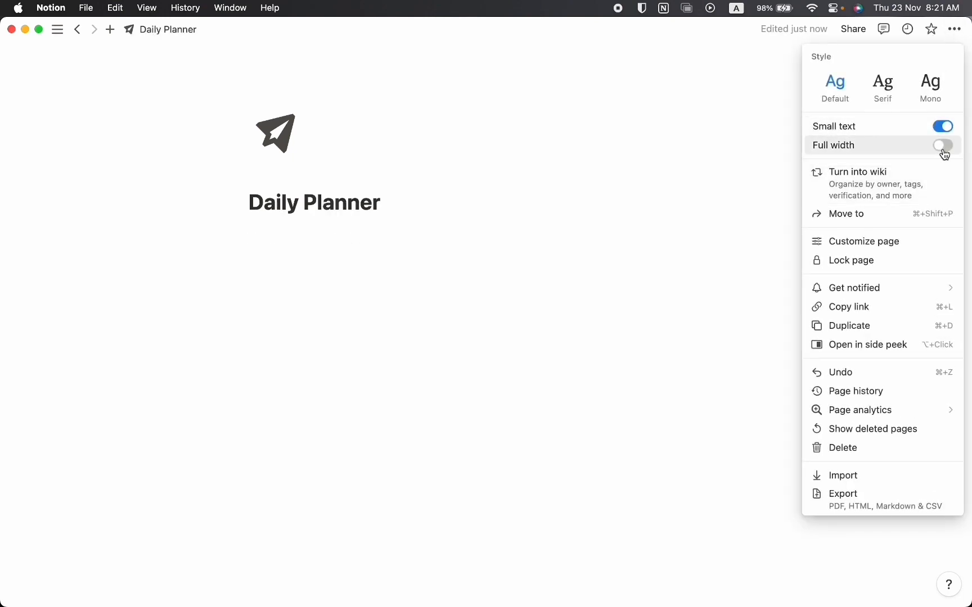
pyautogui.click(942, 147)
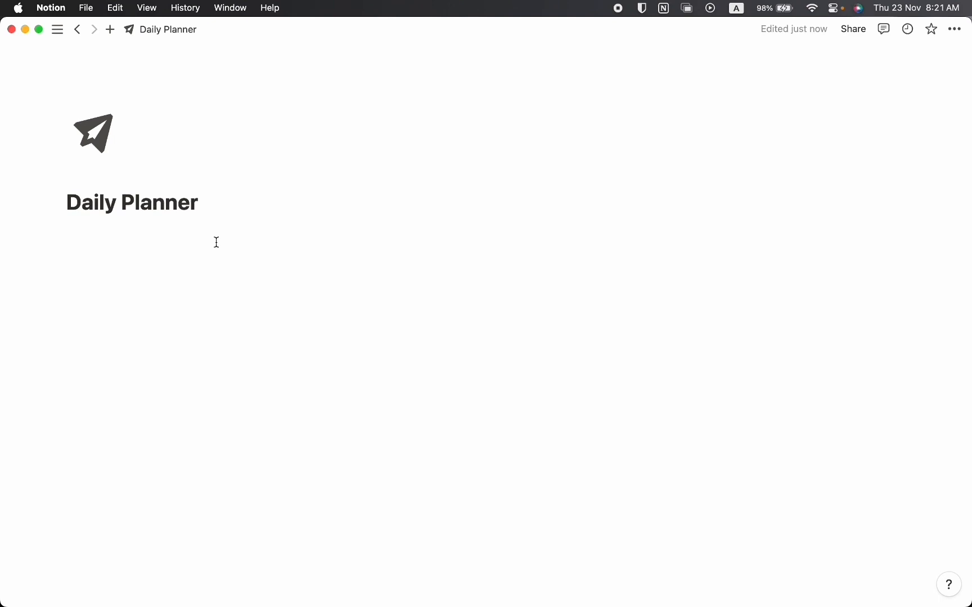
# Insert a divider block directly below the page title.
pyautogui.click(217, 241)
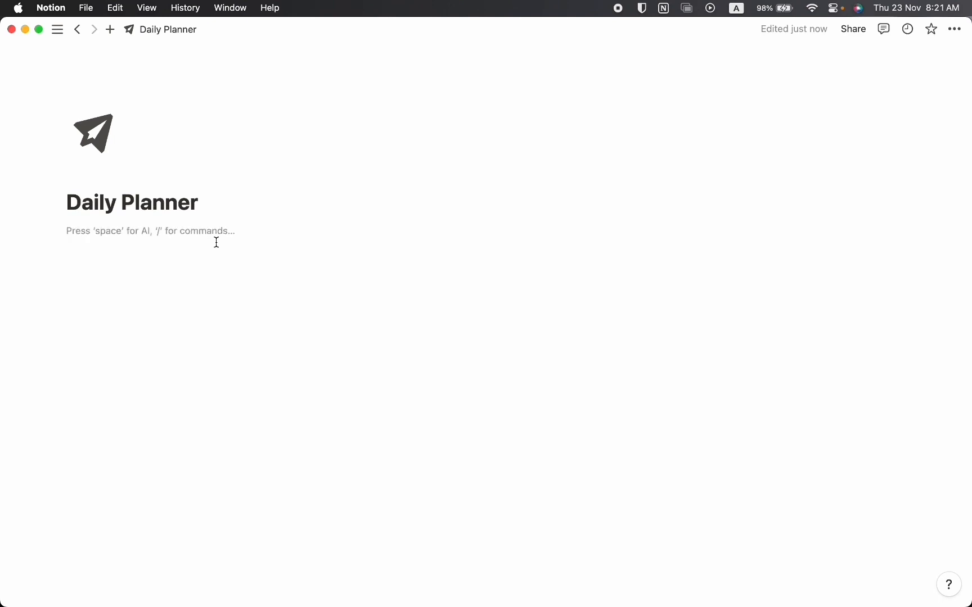
pyautogui.write('/')
pyautogui.press('Down')
pyautogui.write('div')
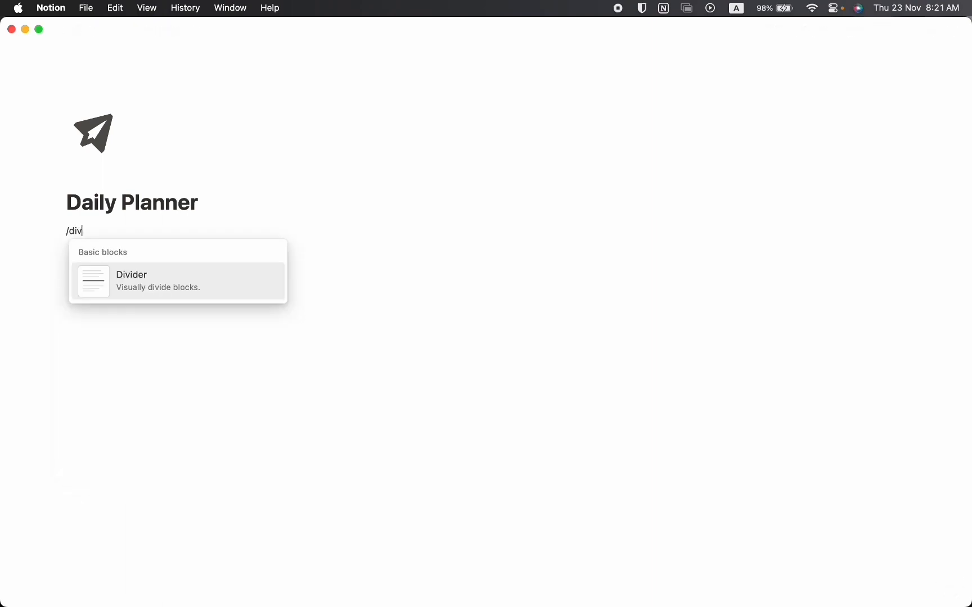
pyautogui.click(175, 280)
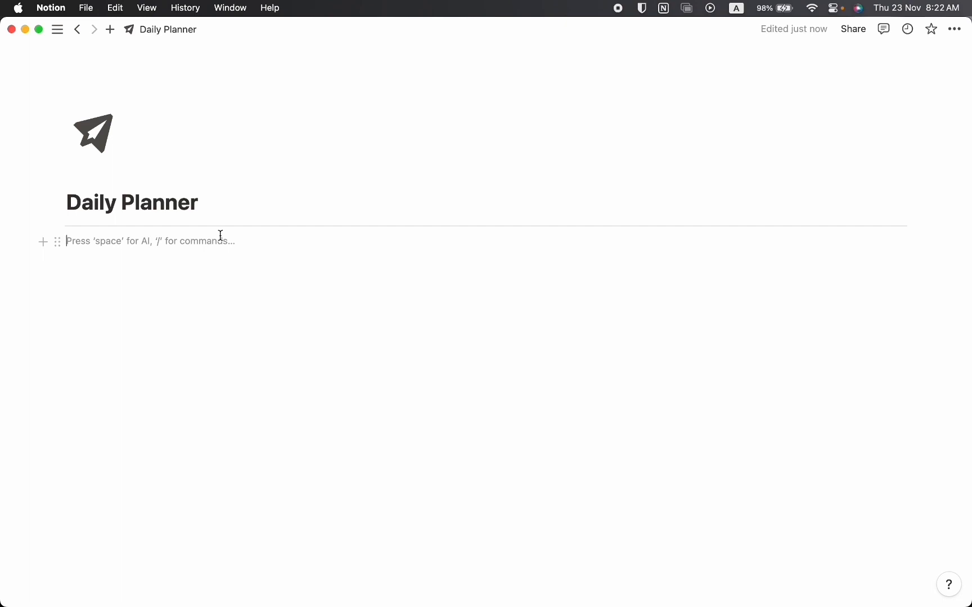
# Insert a table view below the divider and base it on a new database.
pyautogui.write('/')
pyautogui.press('Down')
pyautogui.press('Down')
pyautogui.press('Down')
pyautogui.press('Down')
pyautogui.press('Down')
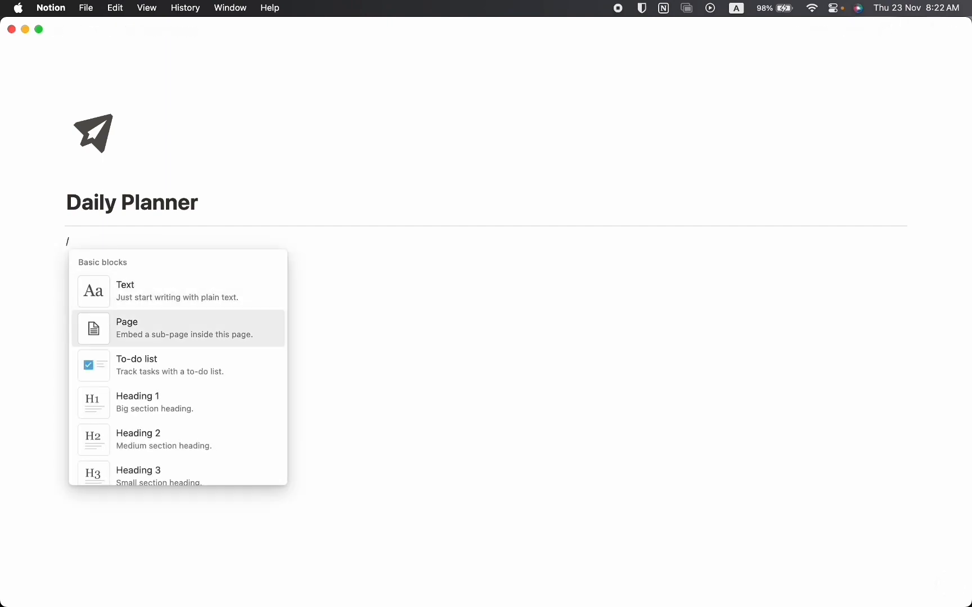
pyautogui.write('data')
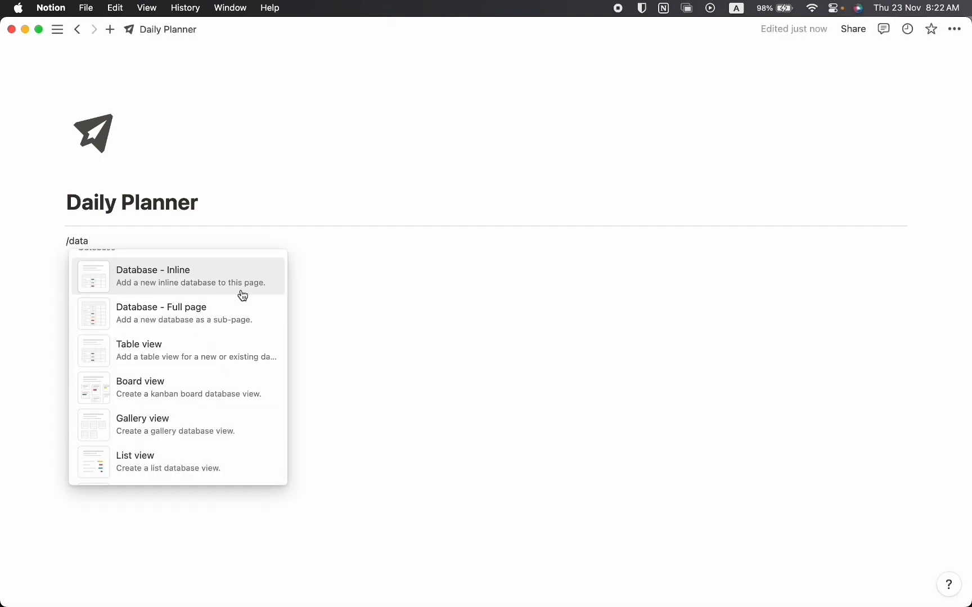
pyautogui.click(184, 359)
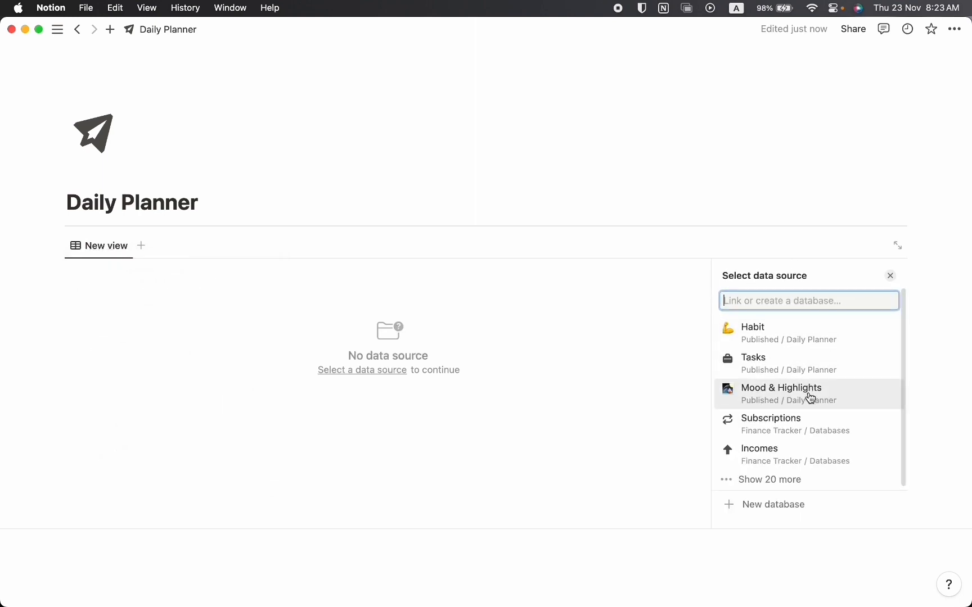
pyautogui.click(758, 504)
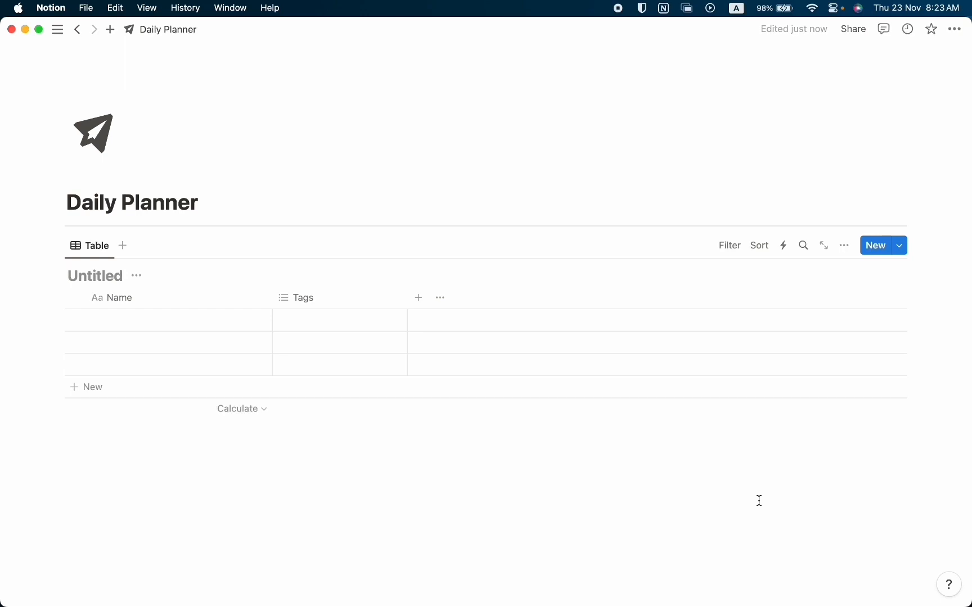
# Name the new database "Daily Planner" and hide its title above the table.
pyautogui.write('Daily PLann')
pyautogui.press('BackSpace')
pyautogui.press('BackSpace')
pyautogui.press('BackSpace')
pyautogui.press('BackSpace')
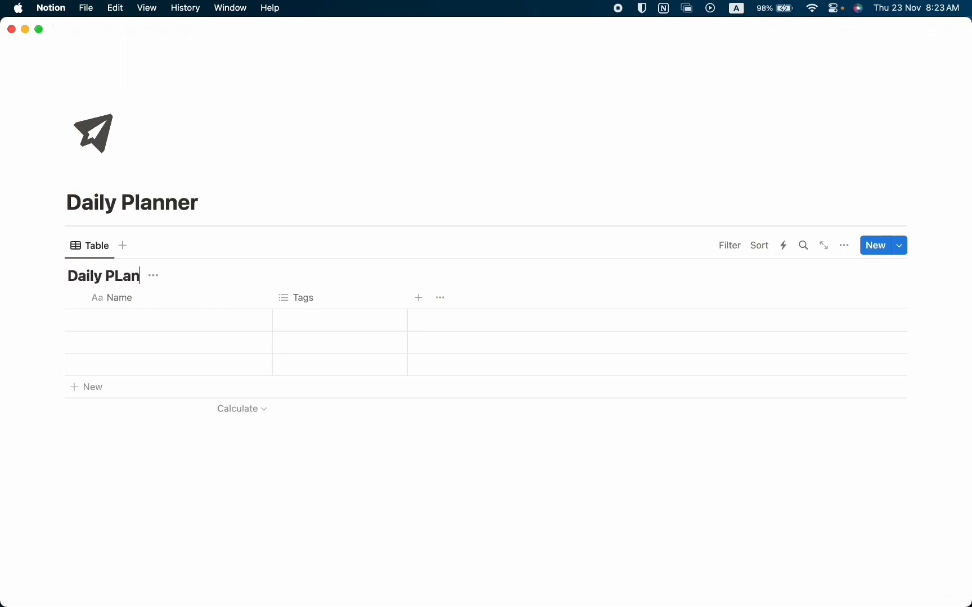
pyautogui.write('lanner')
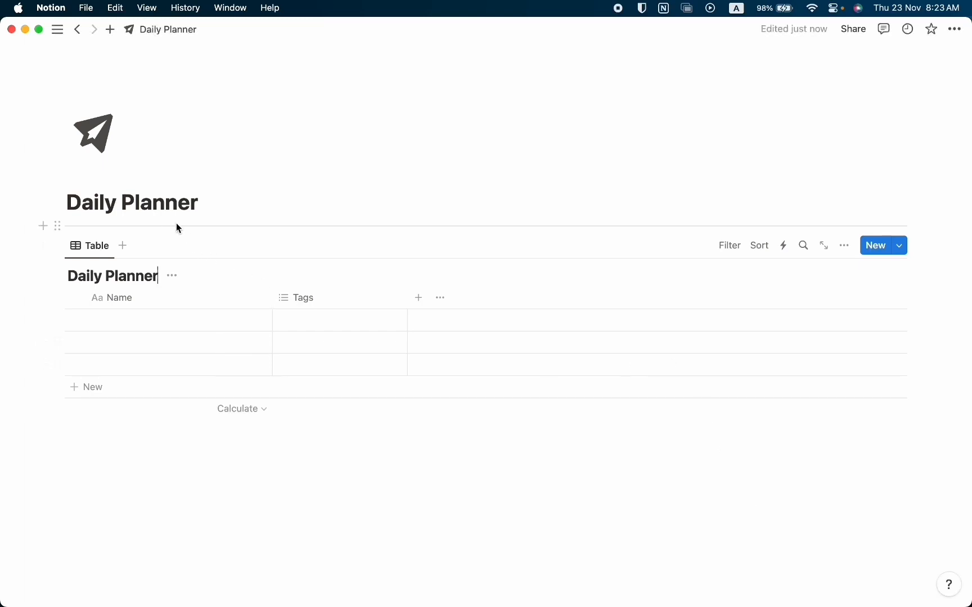
pyautogui.click(172, 276)
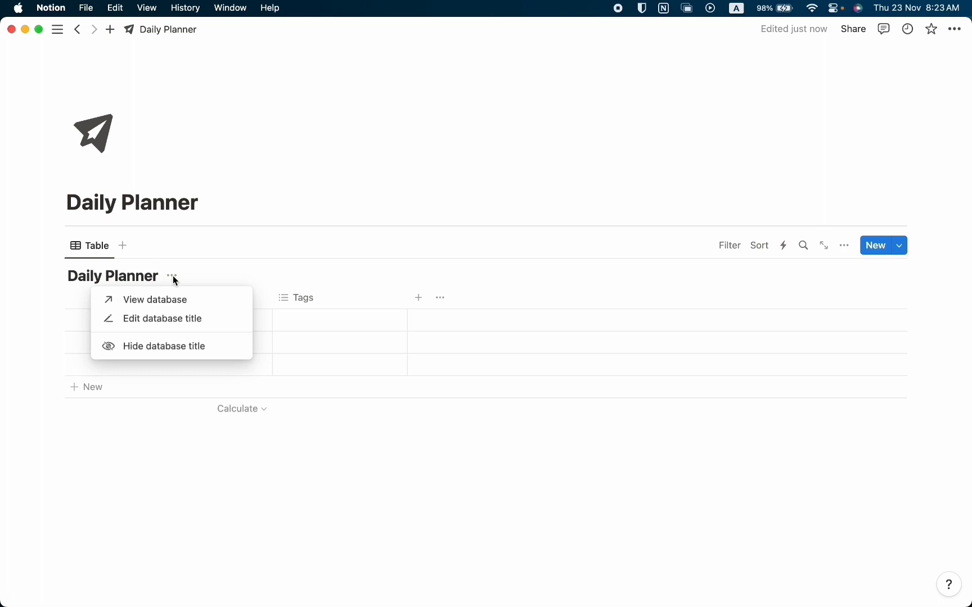
pyautogui.click(175, 346)
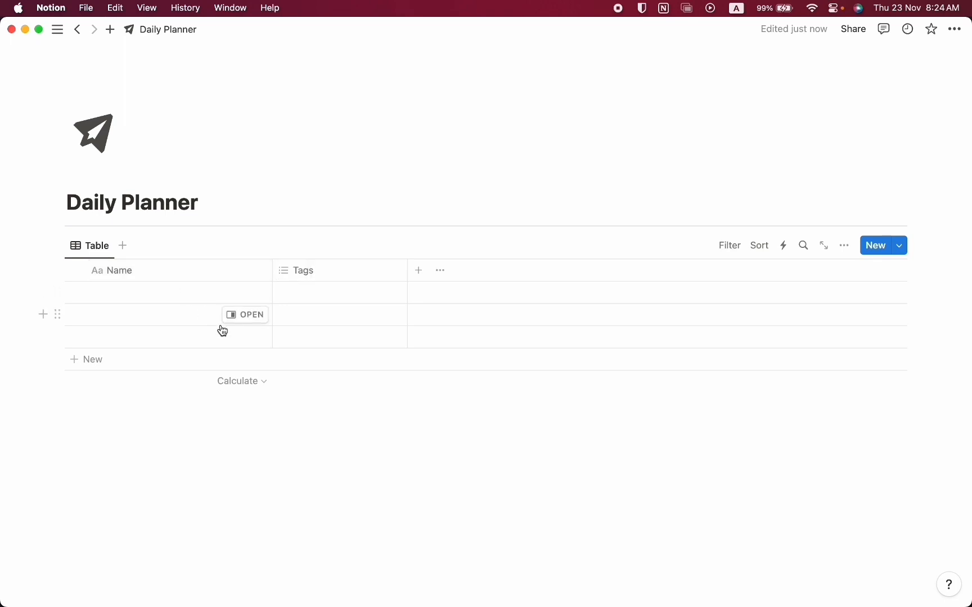
# Delete the Tags property from the database and confirm the deletion.
pyautogui.click(338, 279)
pyautogui.click(318, 471)
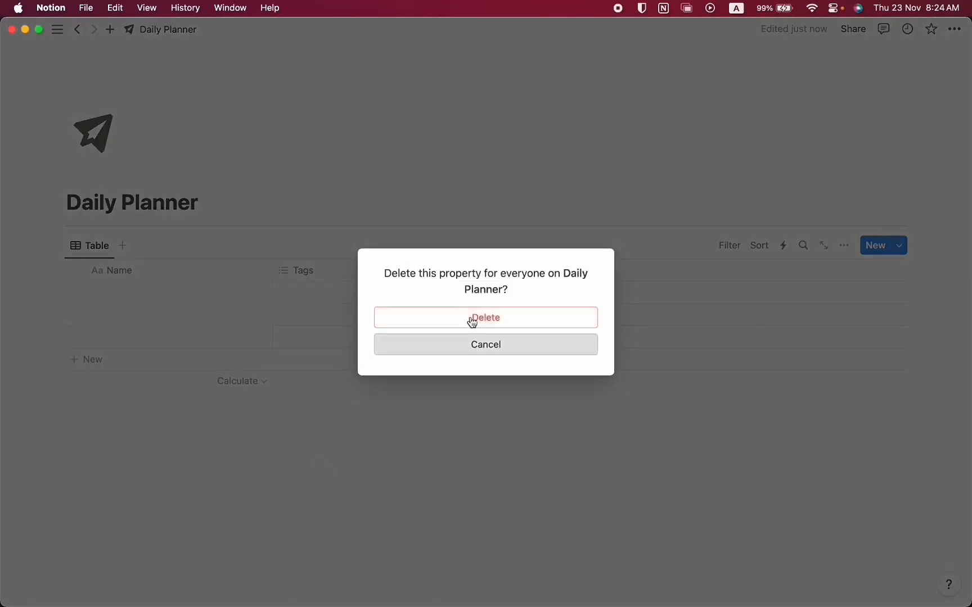
pyautogui.click(473, 322)
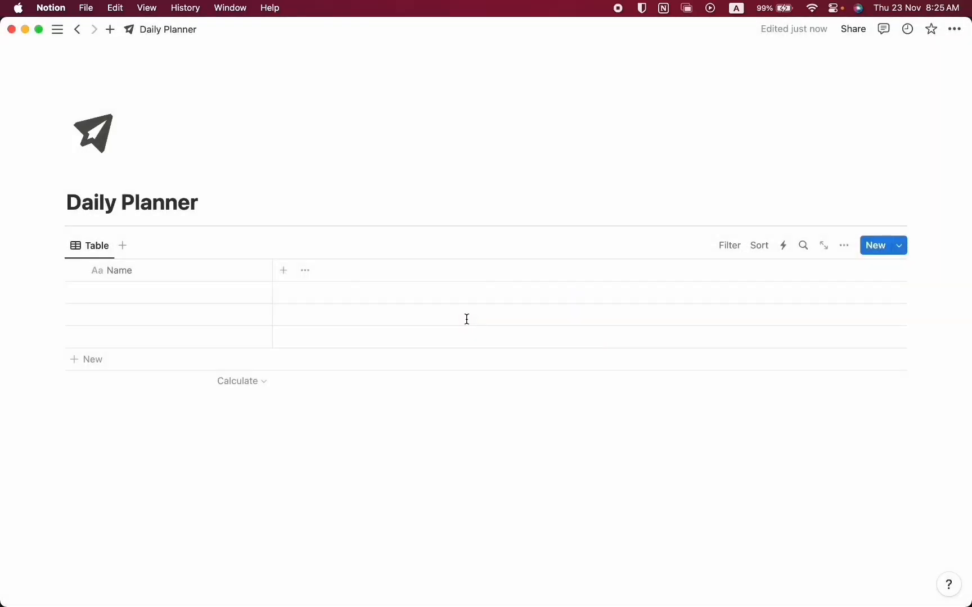
# Enter "Net Task" as the name of the table's first row.
pyautogui.click(155, 293)
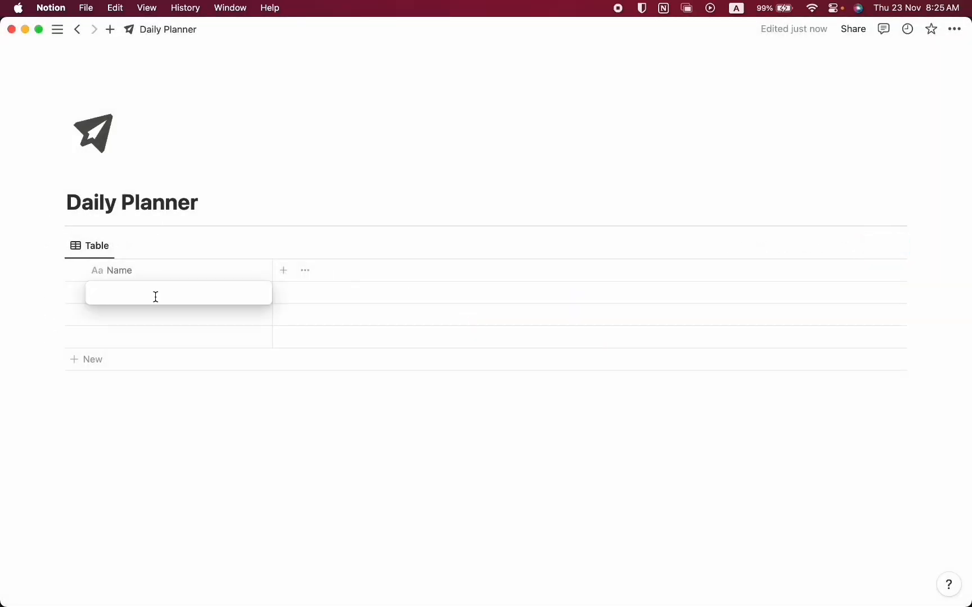
pyautogui.write('Net Task')
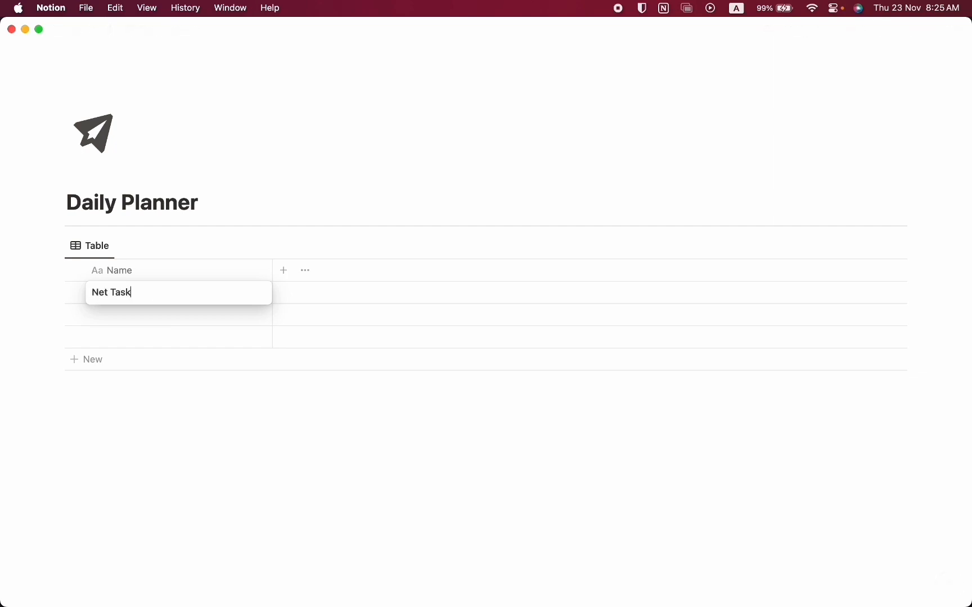
pyautogui.press('Return')
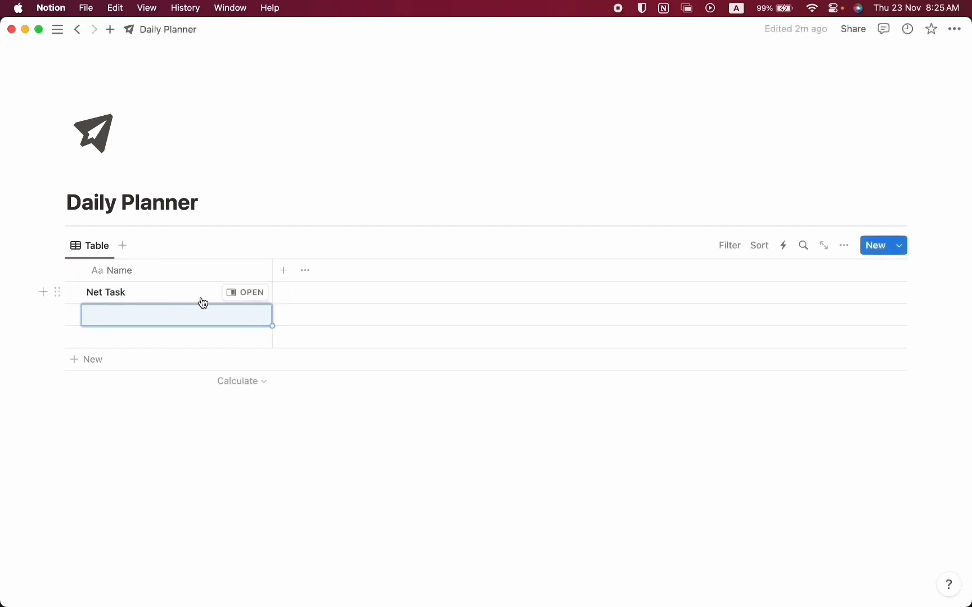
# Give the Net Task entry the paper-and-pencil memo emoji as its icon, searching for "paper", and close its page.
pyautogui.click(232, 297)
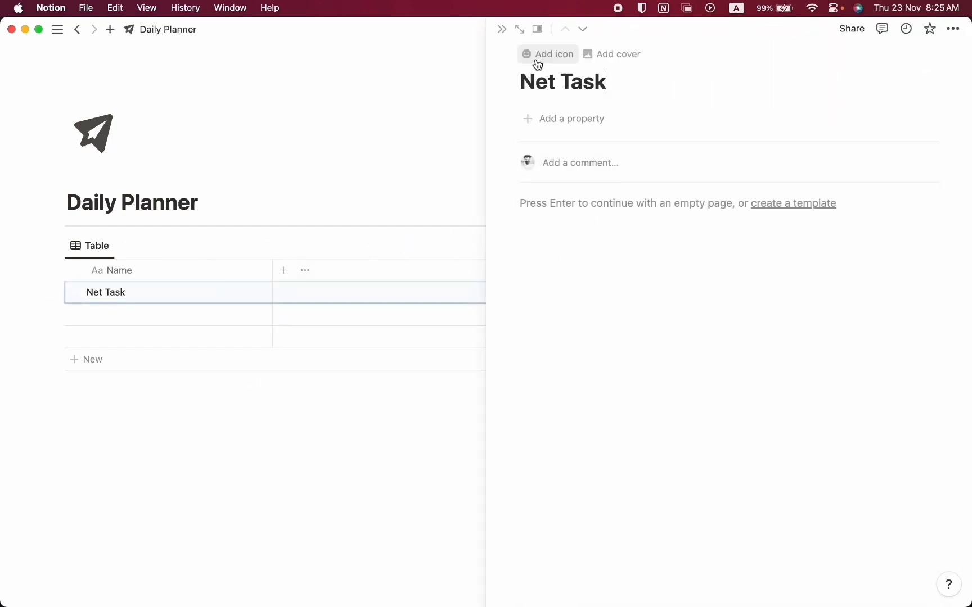
pyautogui.click(530, 55)
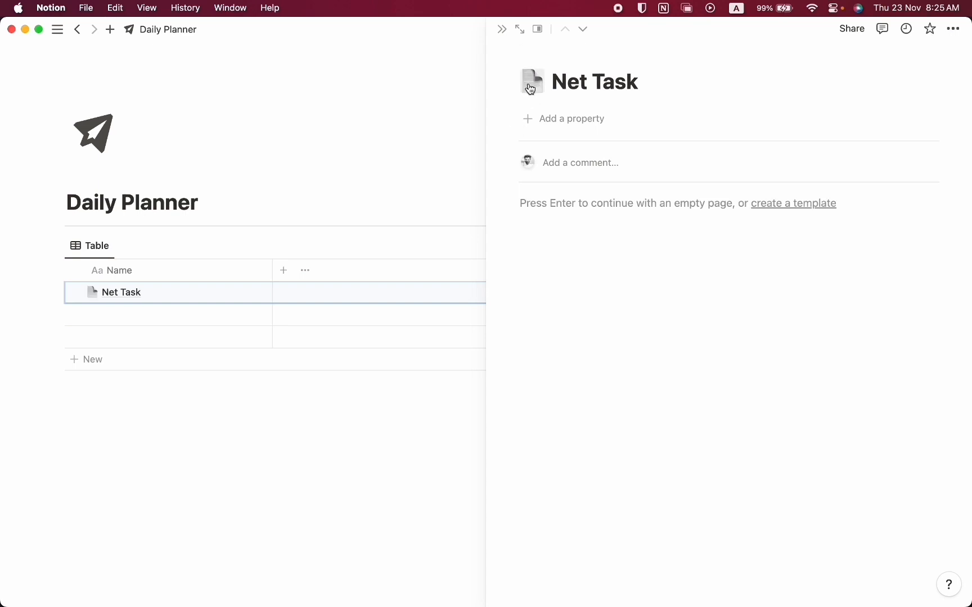
pyautogui.click(535, 80)
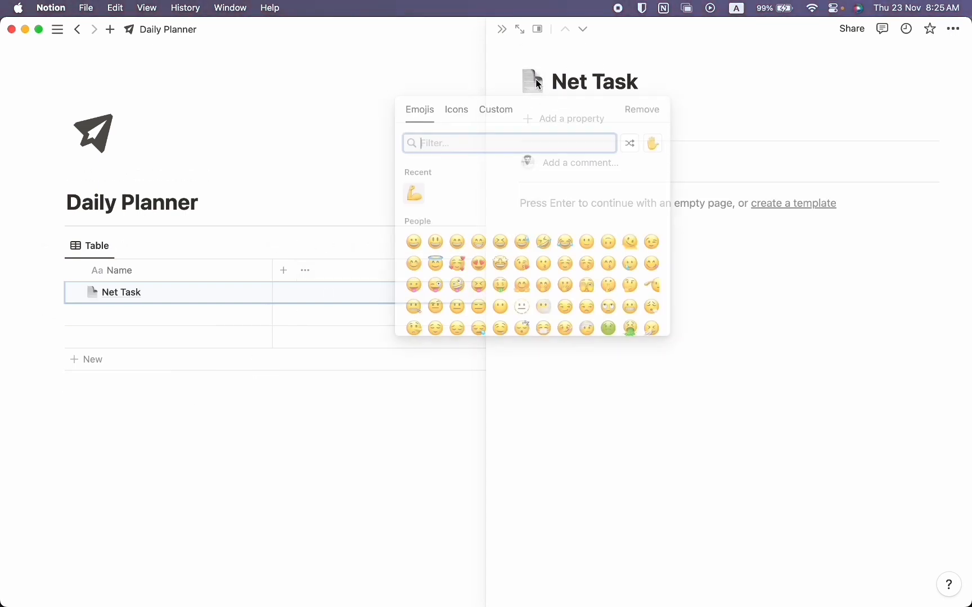
pyautogui.write('paper')
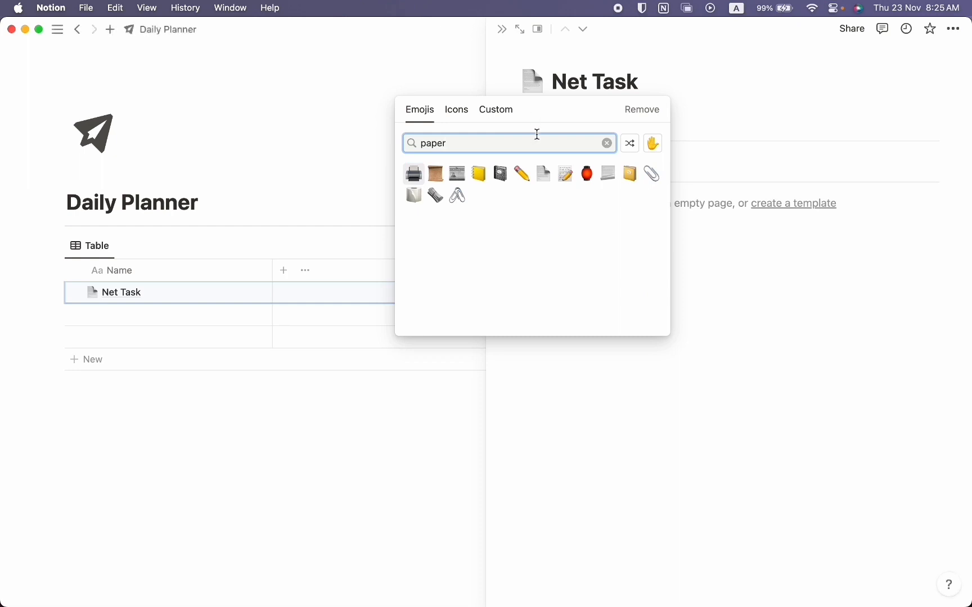
pyautogui.click(567, 177)
pyautogui.click(502, 30)
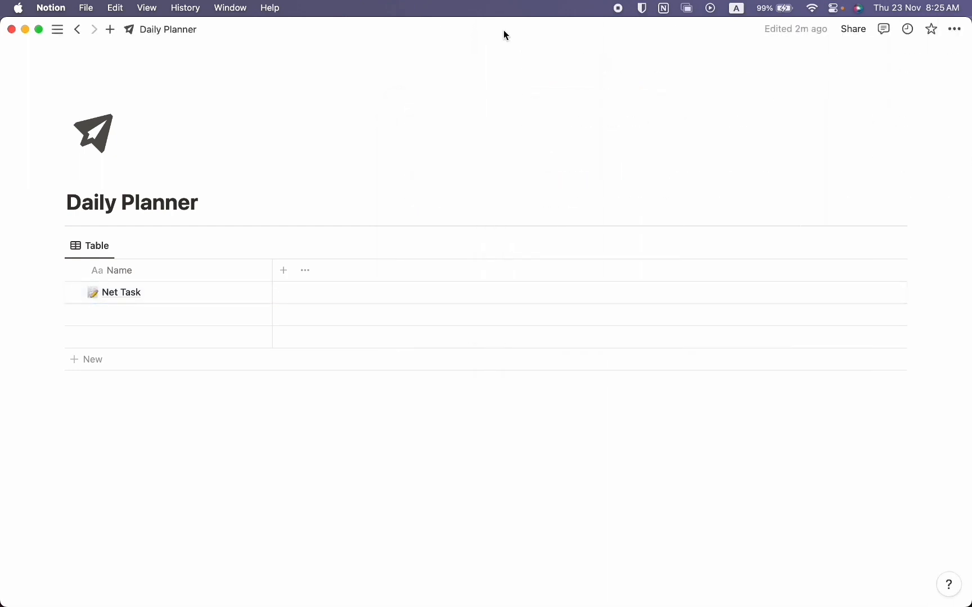
# Delete the two empty rows below Net Task.
pyautogui.rightClick(152, 315)
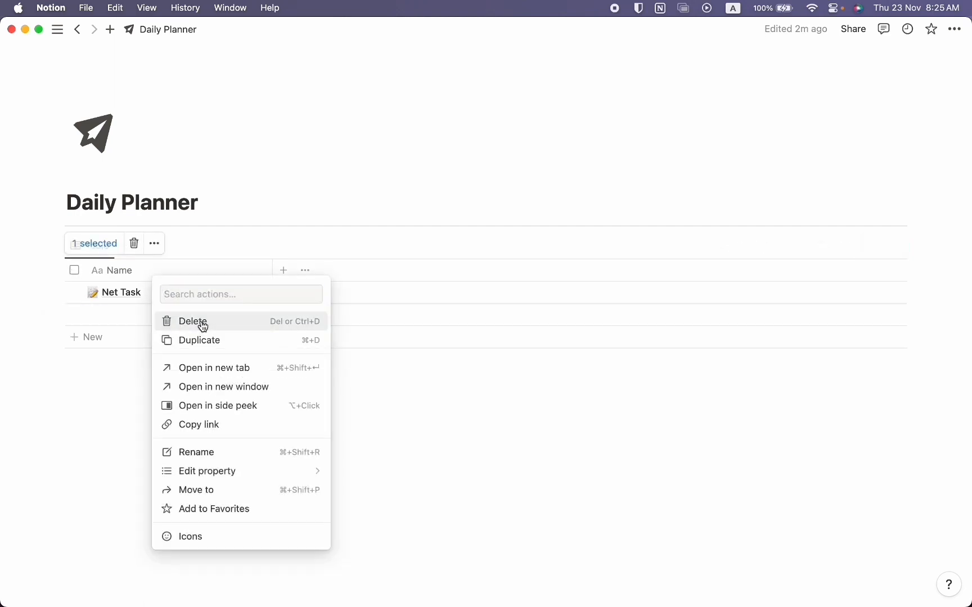
pyautogui.click(201, 323)
pyautogui.rightClick(148, 316)
pyautogui.click(194, 324)
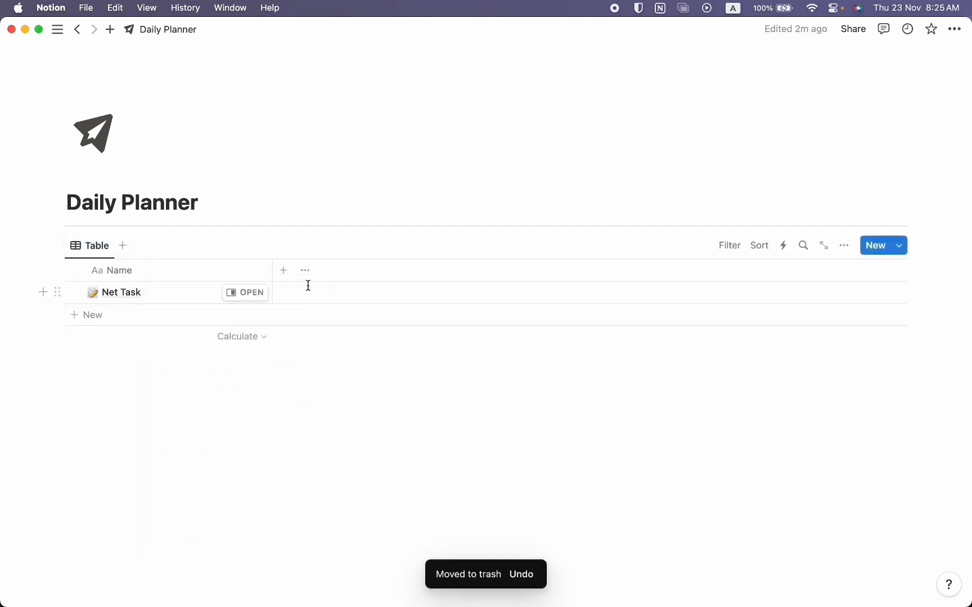
# Add a Select property named "Priority" to the Daily Planner database.
pyautogui.click(284, 271)
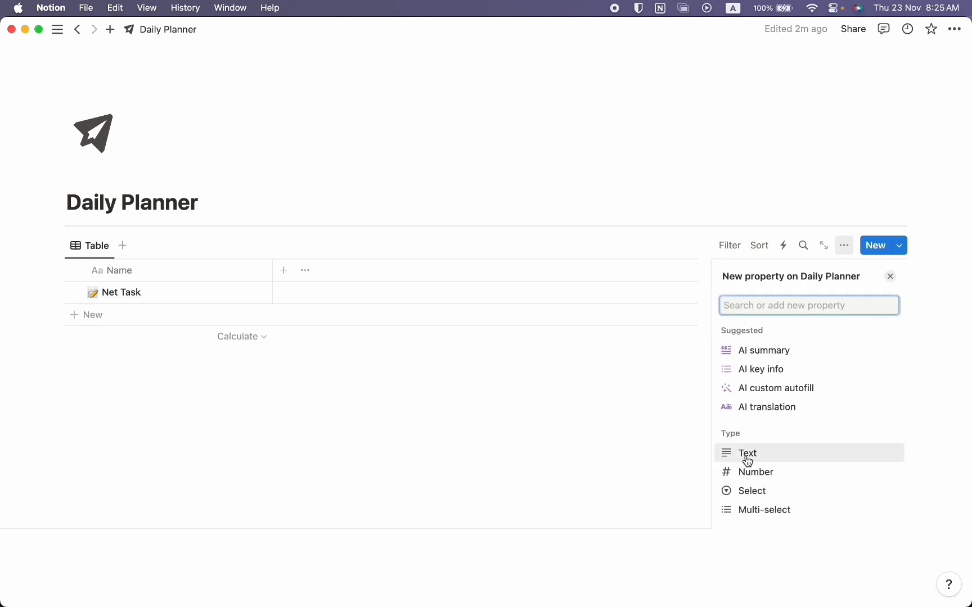
pyautogui.scroll(-2, 748, 462)
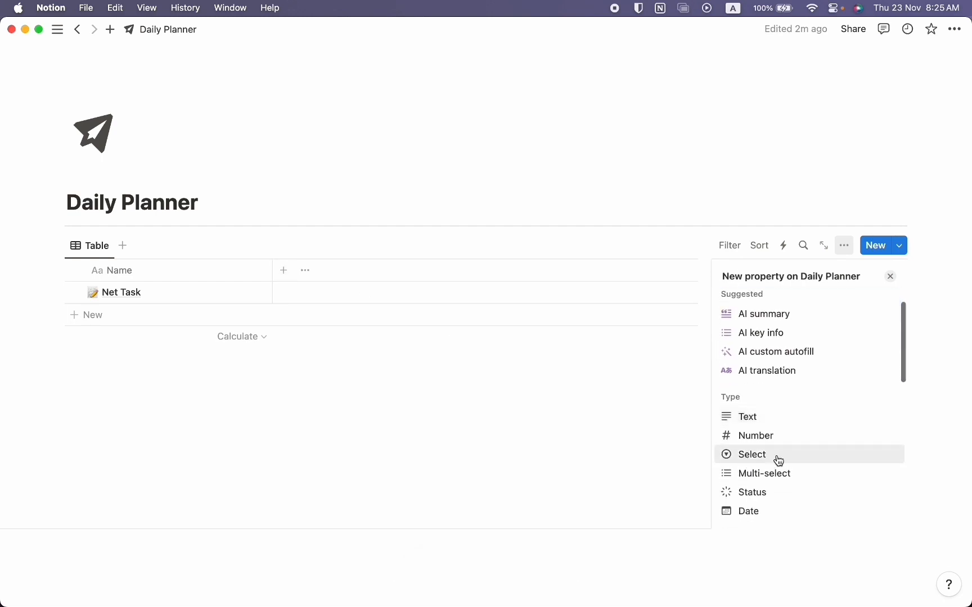
pyautogui.click(777, 458)
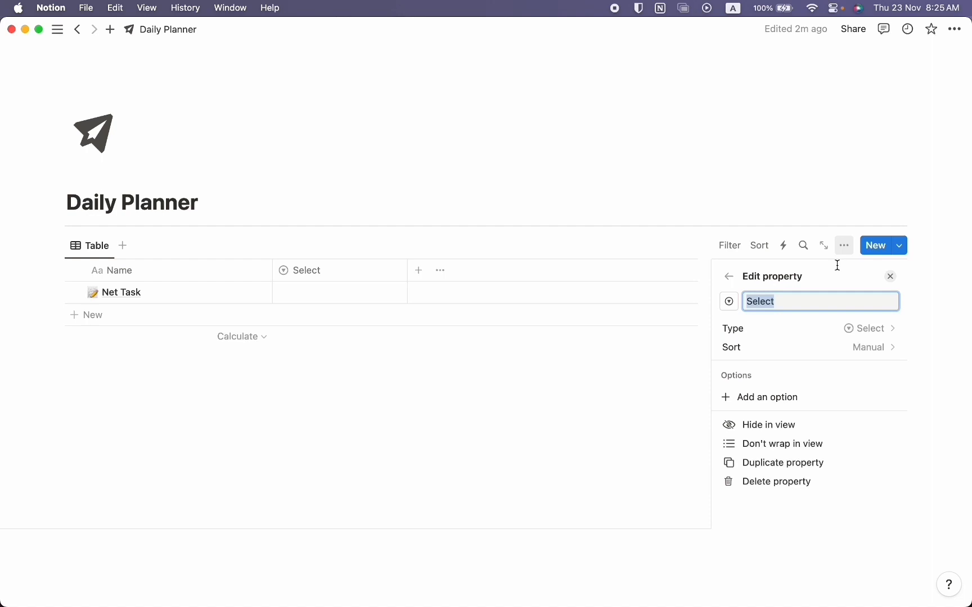
pyautogui.write('Prio')
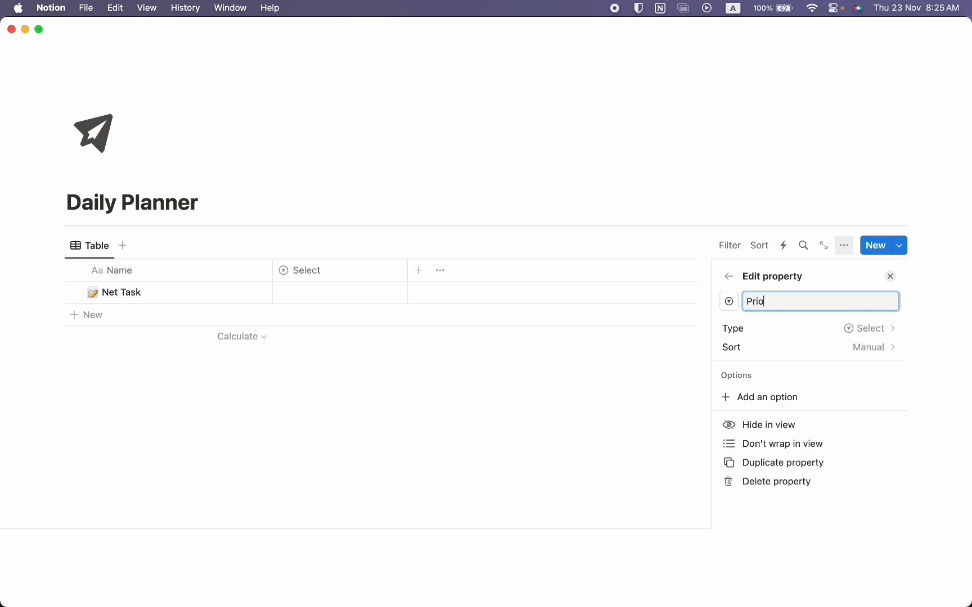
pyautogui.write('rity')
pyautogui.click(360, 300)
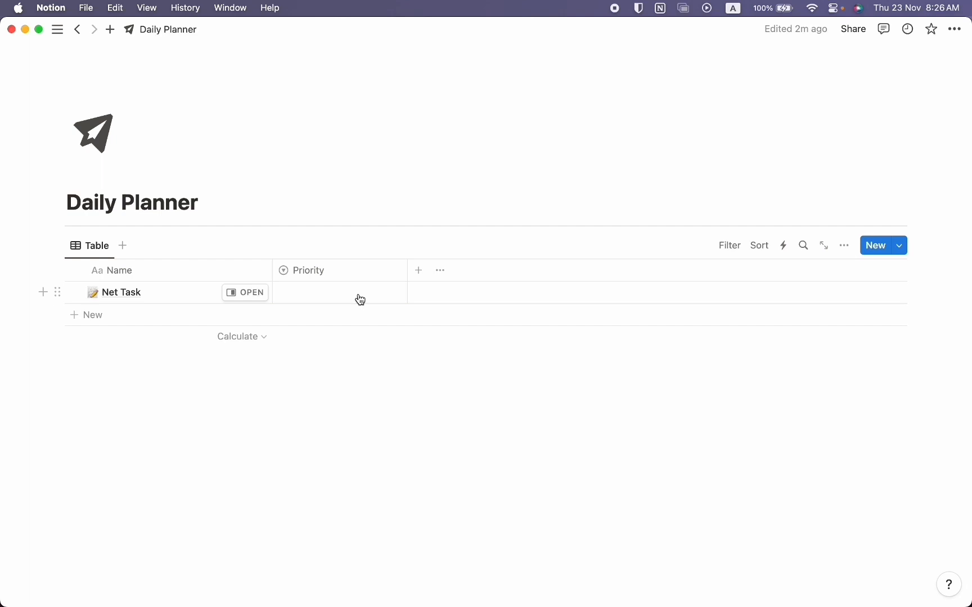
# Create the Priority options "HIgh", "Medium" and "Low" from the Net Task row.
pyautogui.click(360, 300)
pyautogui.write('HIgh')
pyautogui.press('Return')
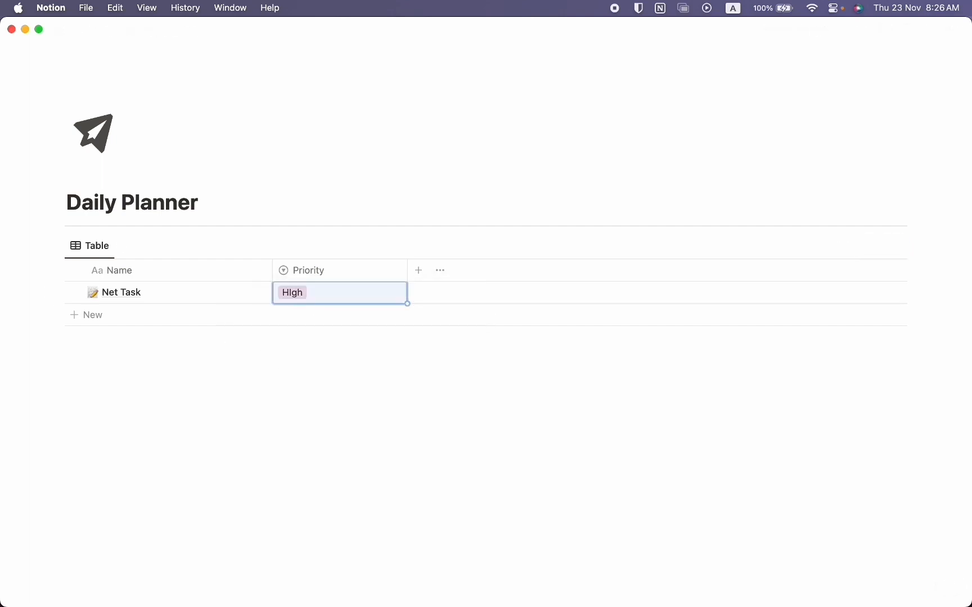
pyautogui.click(351, 291)
pyautogui.press('BackSpace')
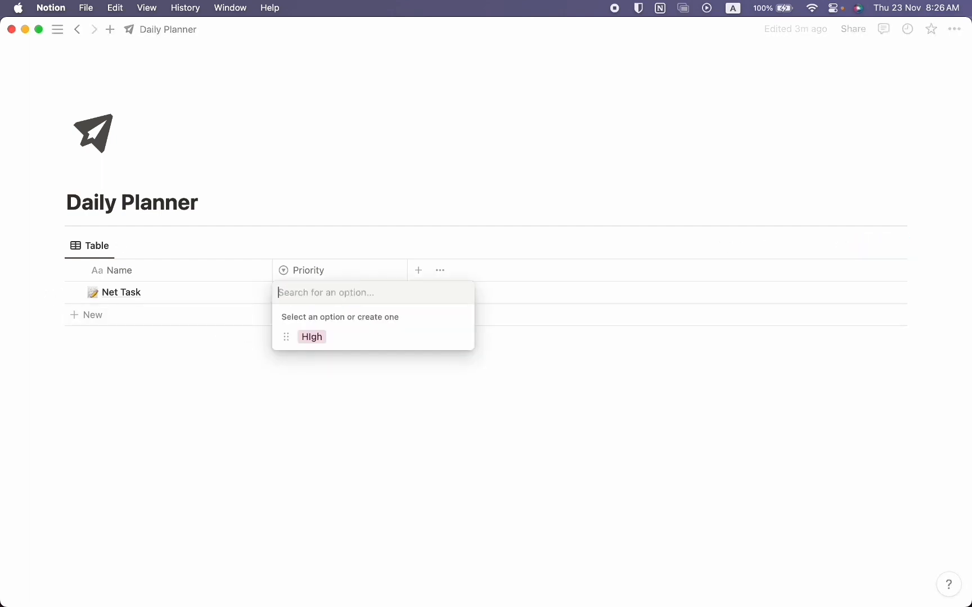
pyautogui.write('Medium')
pyautogui.press('Return')
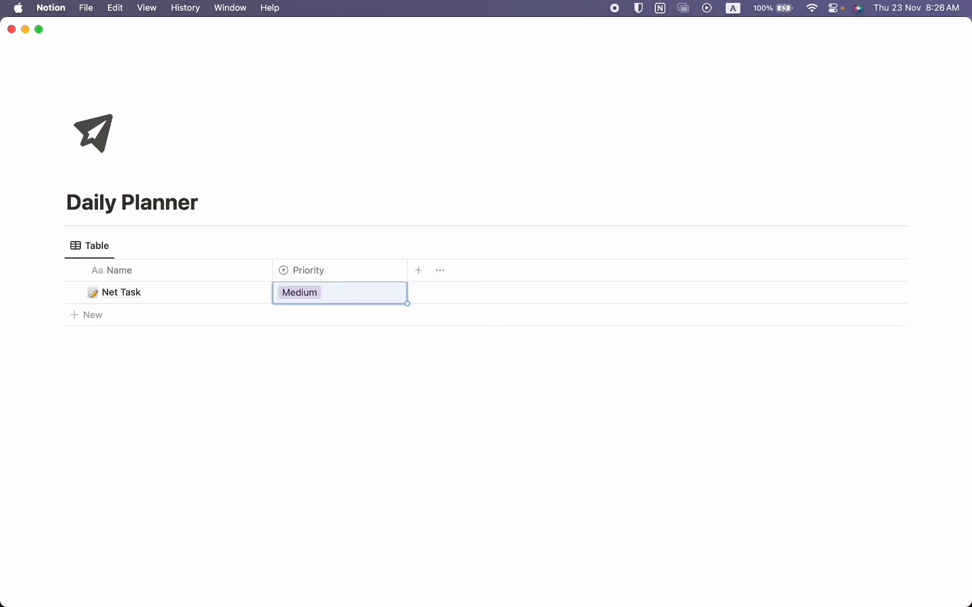
pyautogui.click(356, 295)
pyautogui.write('Low')
pyautogui.press('Return')
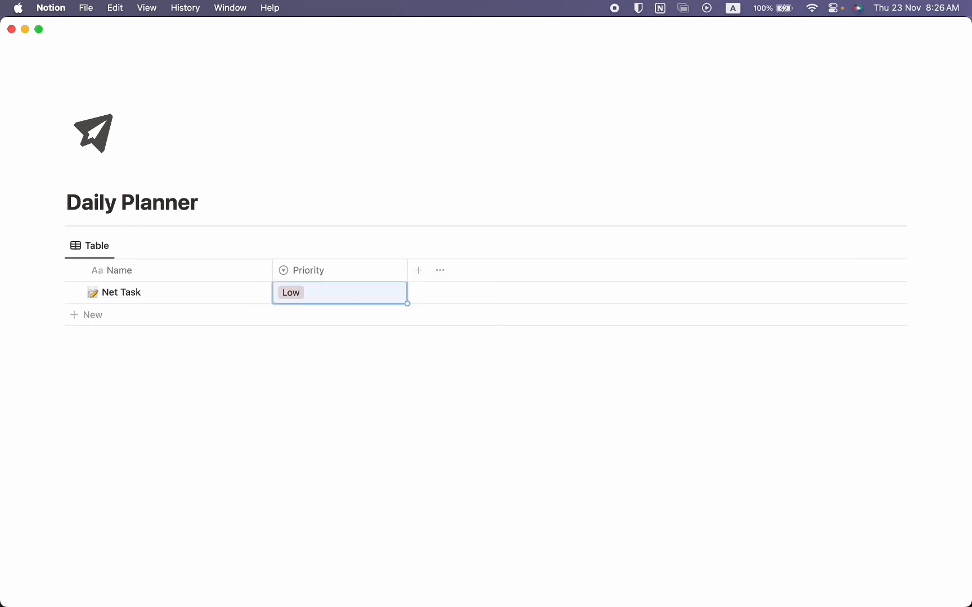
# Set Net Task's Priority to the "HIgh" option, and rename that option "High" with a red siren emoji in front.
pyautogui.click(350, 296)
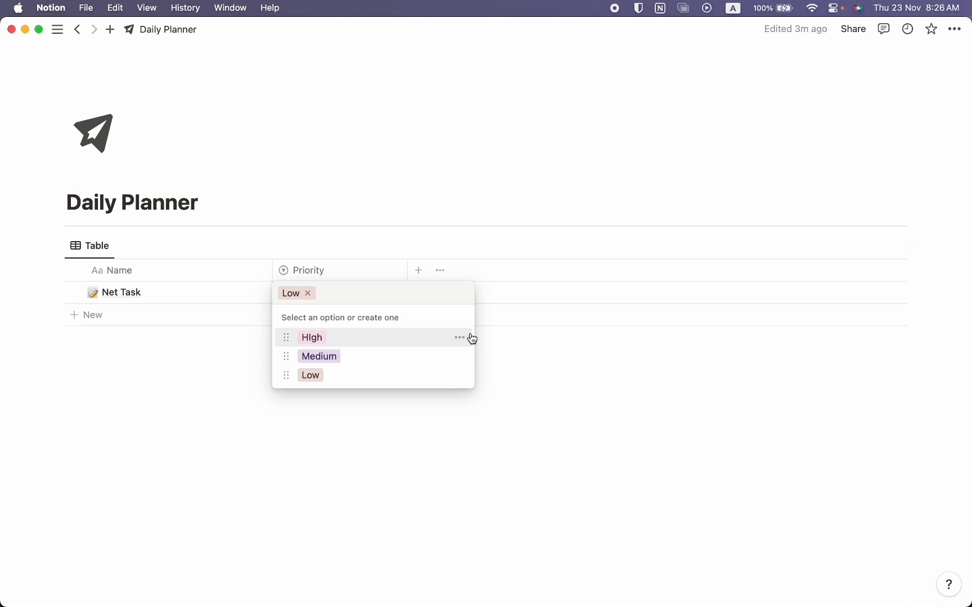
pyautogui.click(472, 338)
pyautogui.click(387, 300)
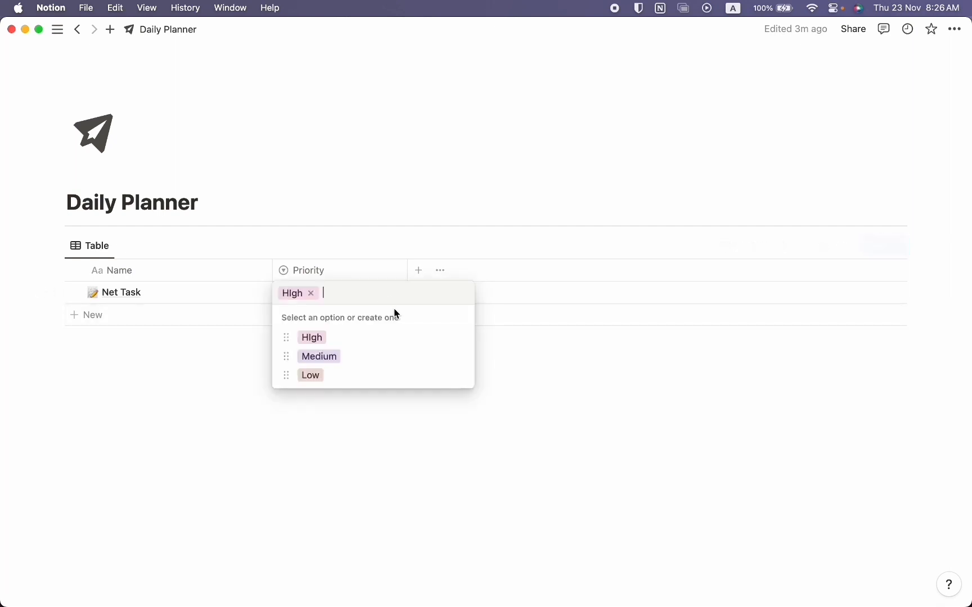
pyautogui.click(459, 338)
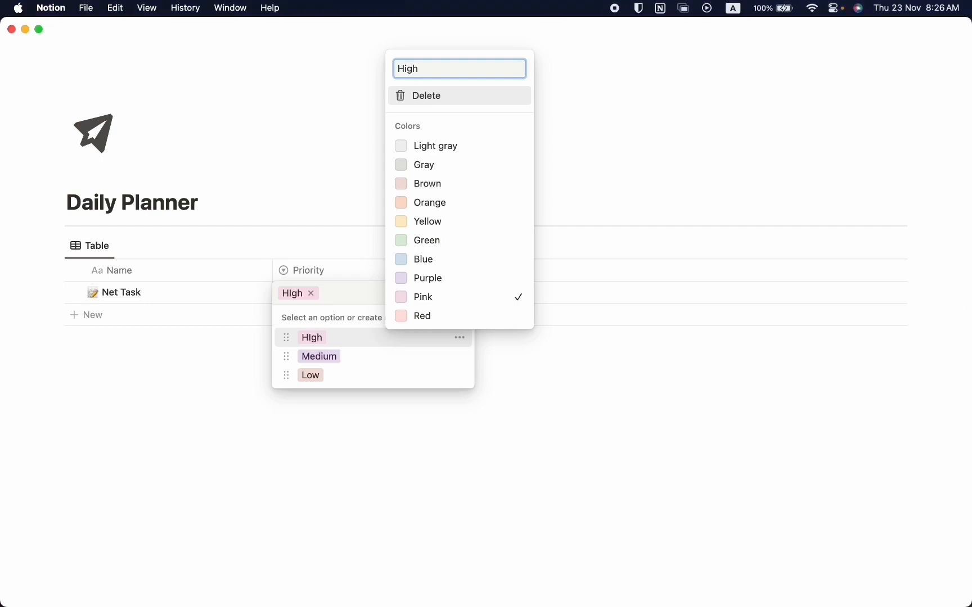
pyautogui.press('ctrl+super+space')
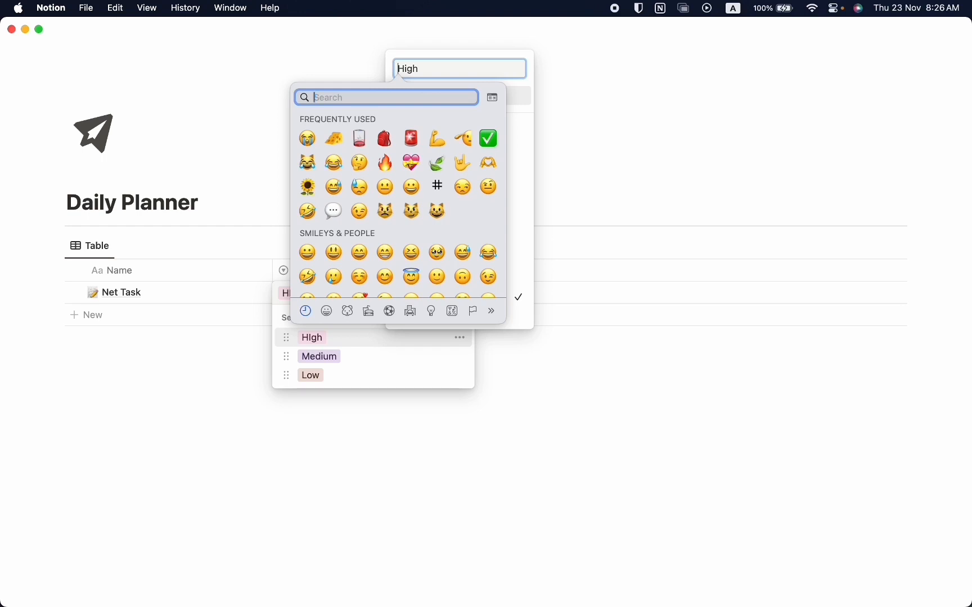
pyautogui.click(412, 144)
pyautogui.click(334, 281)
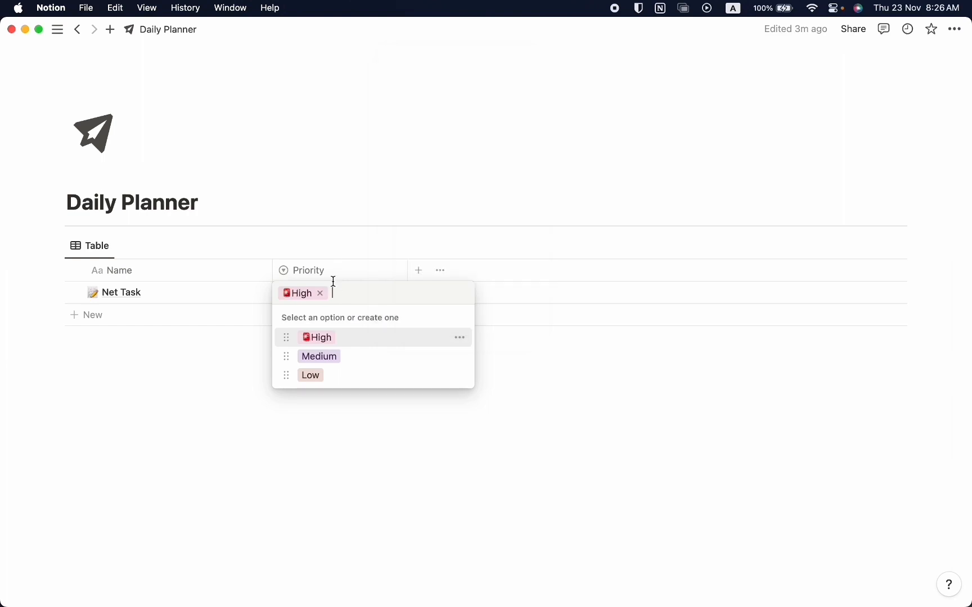
# Recolor the High option gray, and put a cheese emoji before Medium and a low-battery emoji before Low.
pyautogui.click(459, 338)
pyautogui.click(460, 357)
pyautogui.click(459, 375)
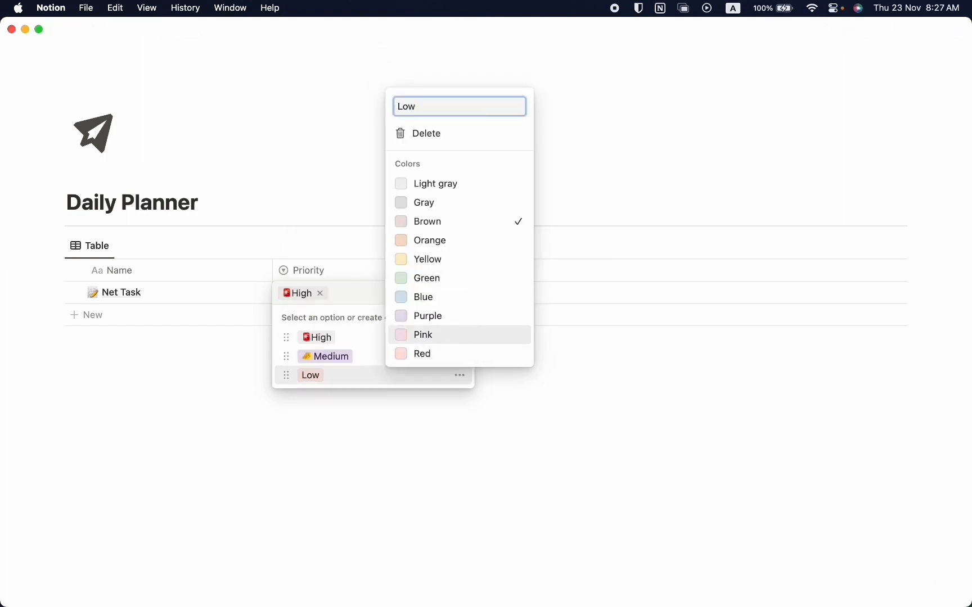
pyautogui.press('ctrl+super+space')
pyautogui.click(334, 163)
pyautogui.click(335, 163)
# Set the Medium option's color to light gray and close the Priority options.
pyautogui.click(458, 357)
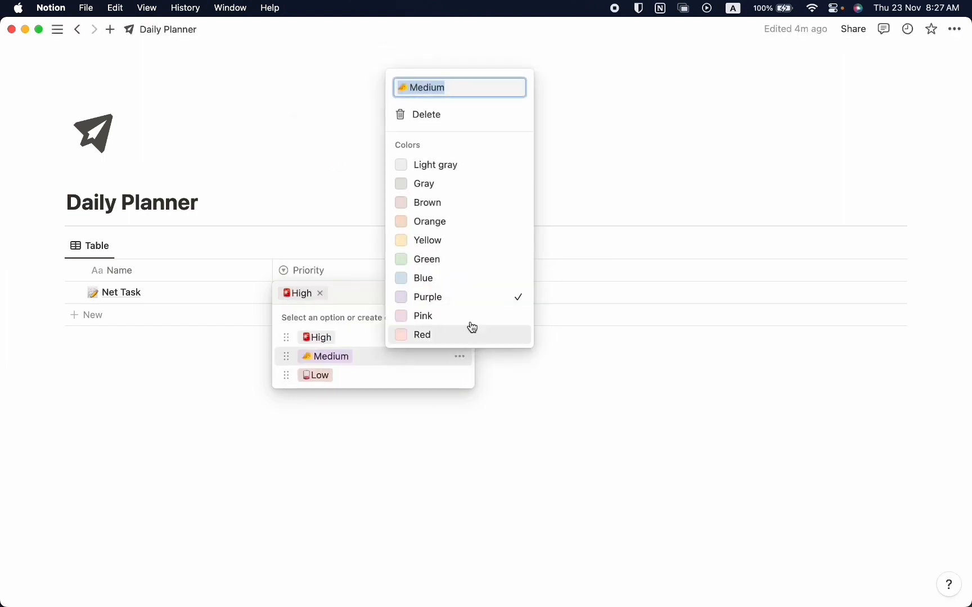
pyautogui.click(453, 165)
pyautogui.press('Escape')
pyautogui.press('Escape')
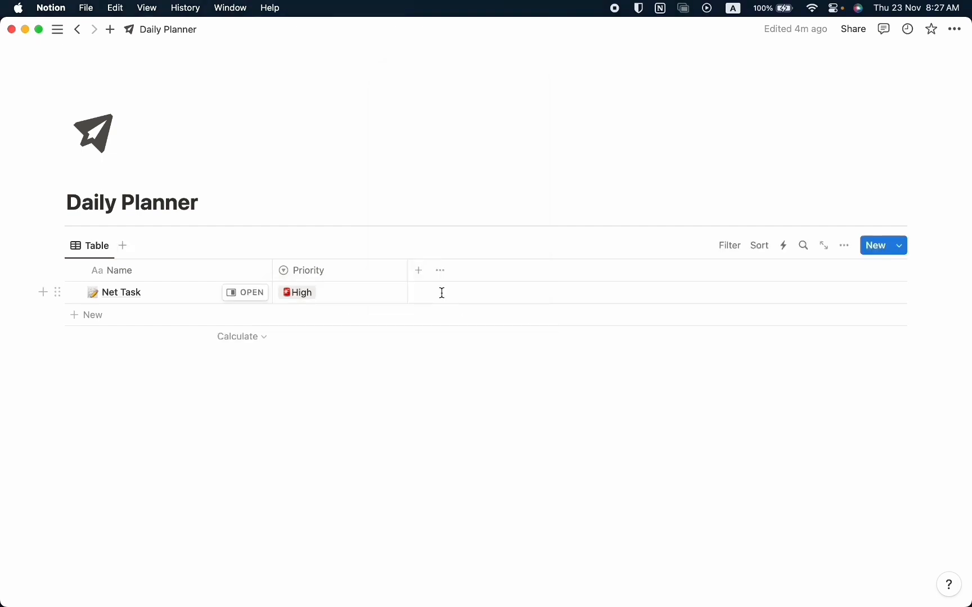
# Add a Date property named "Due Date" to the database.
pyautogui.click(418, 272)
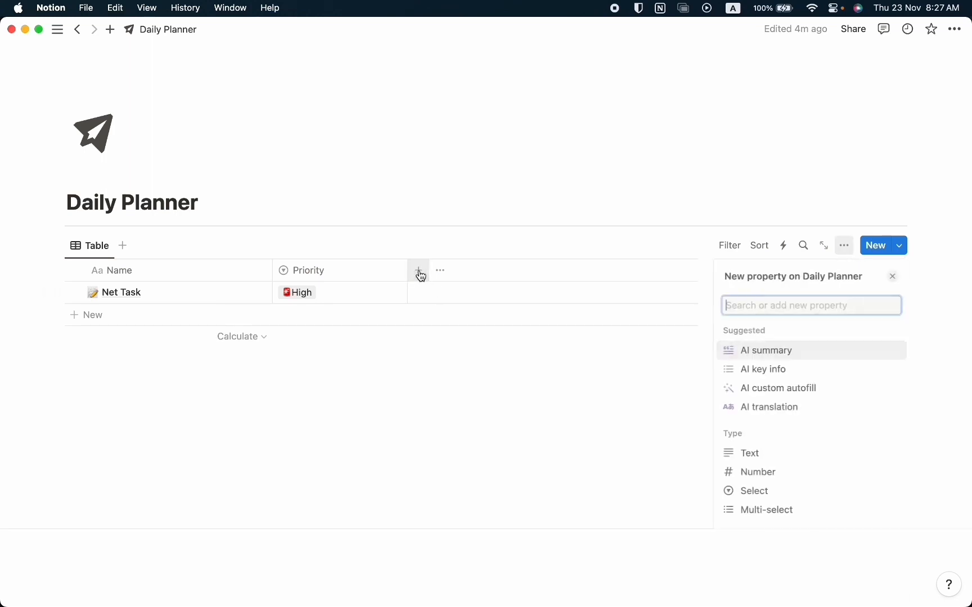
pyautogui.scroll(-2, 885, 460)
pyautogui.scroll(-2, 884, 459)
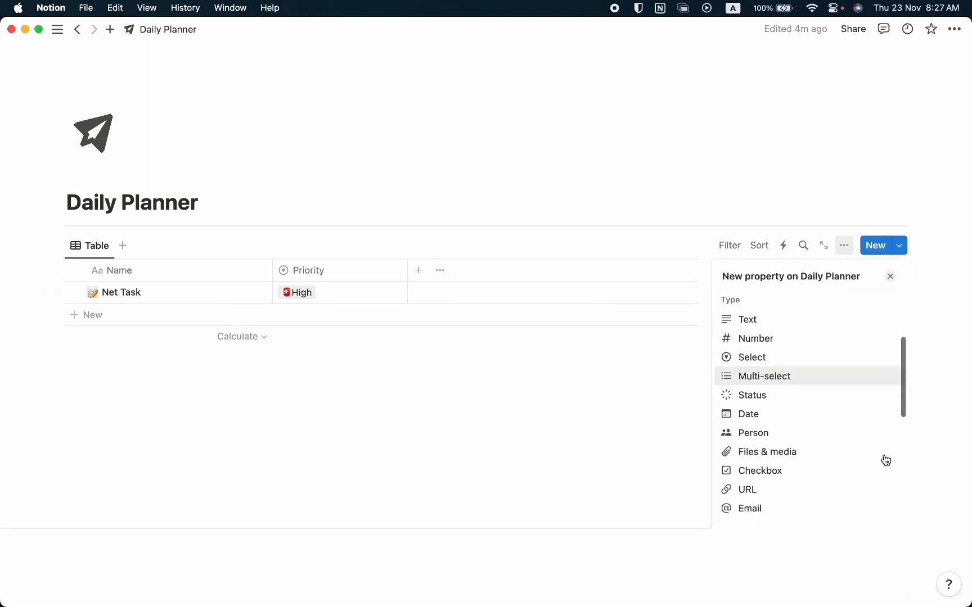
pyautogui.click(798, 422)
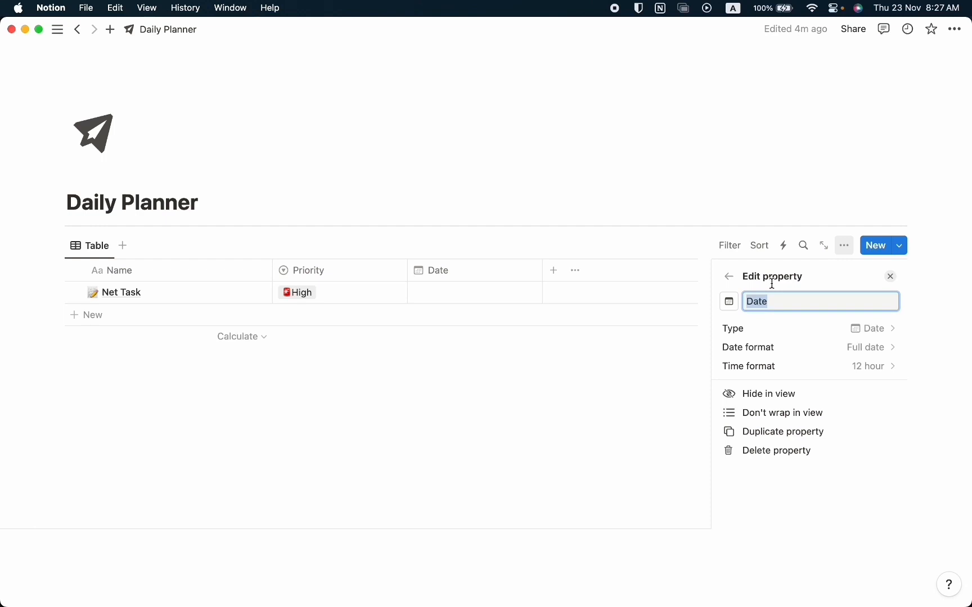
pyautogui.write('Due Dat')
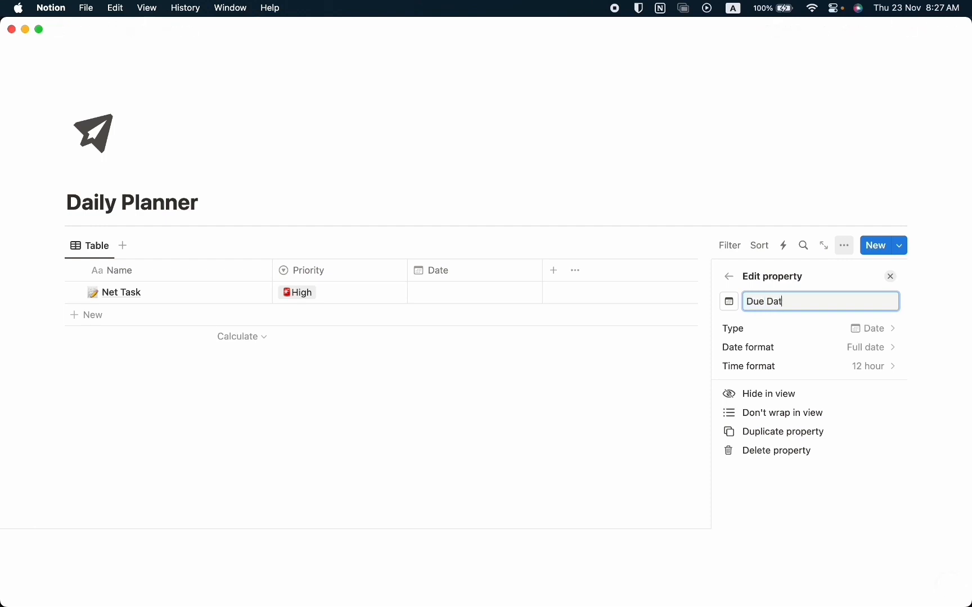
pyautogui.write('e')
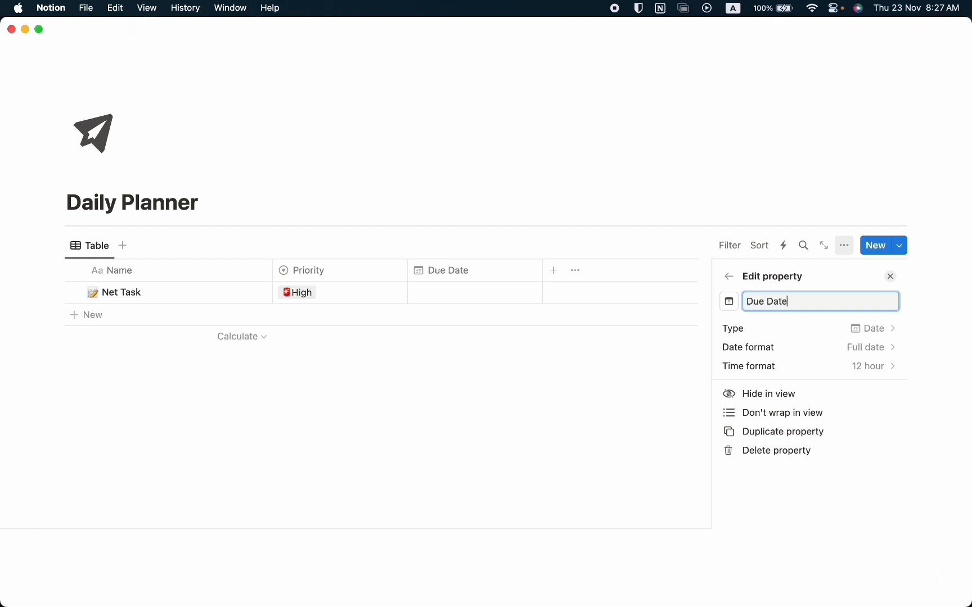
# Add a Checkbox property named "Done" to the database and close the property settings.
pyautogui.click(555, 280)
pyautogui.click(554, 278)
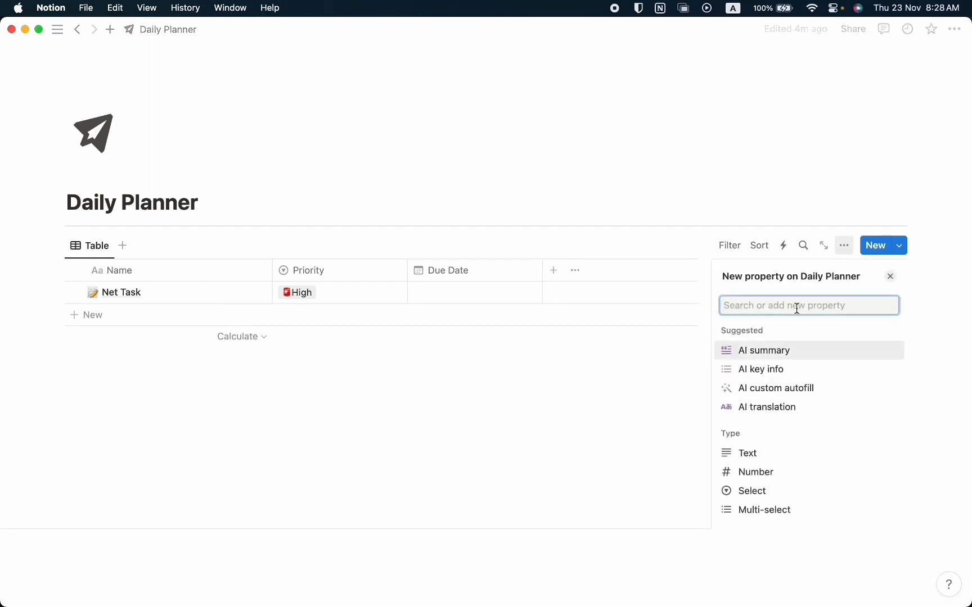
pyautogui.write('Check')
pyautogui.click(766, 354)
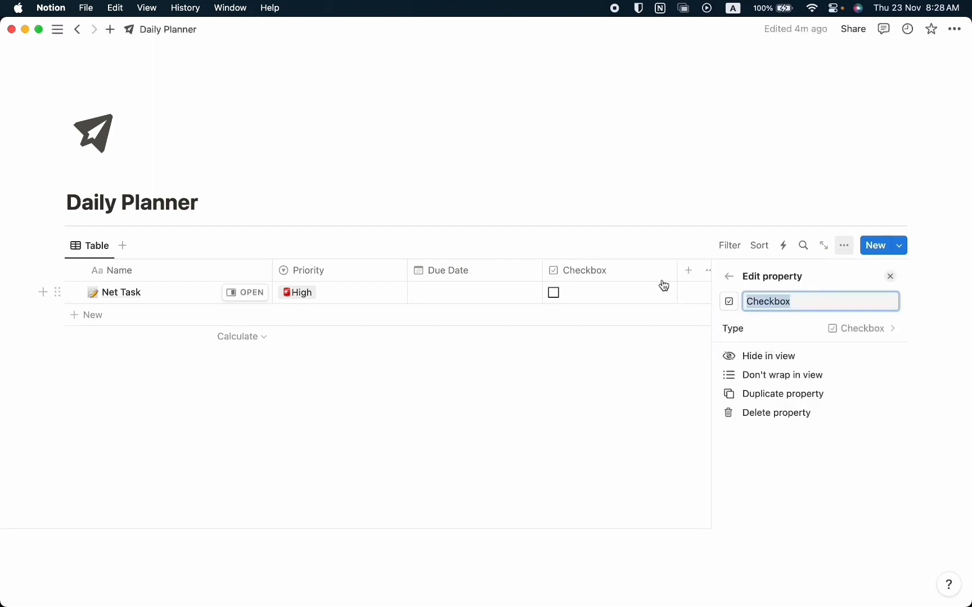
pyautogui.write('Done')
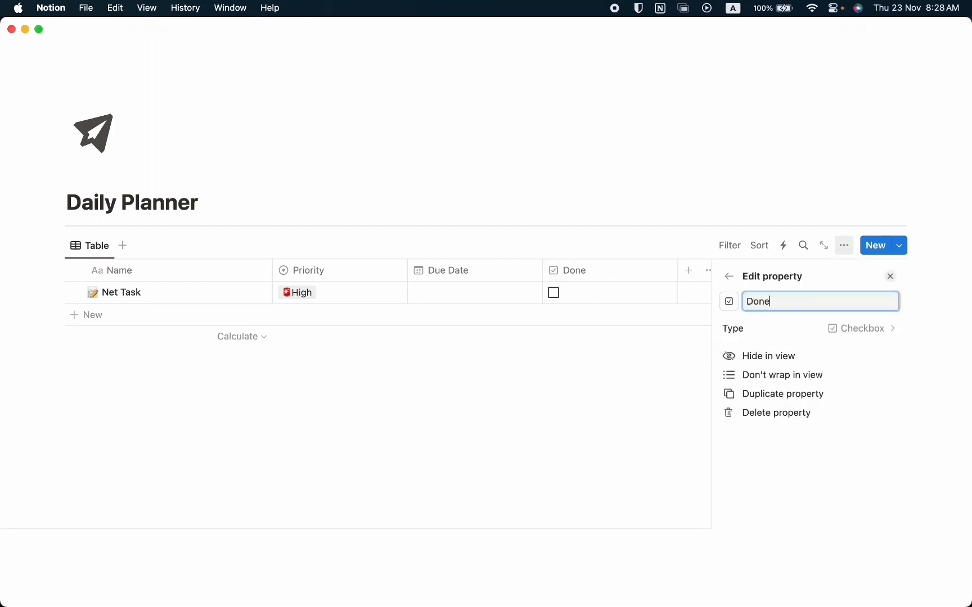
pyautogui.click(890, 277)
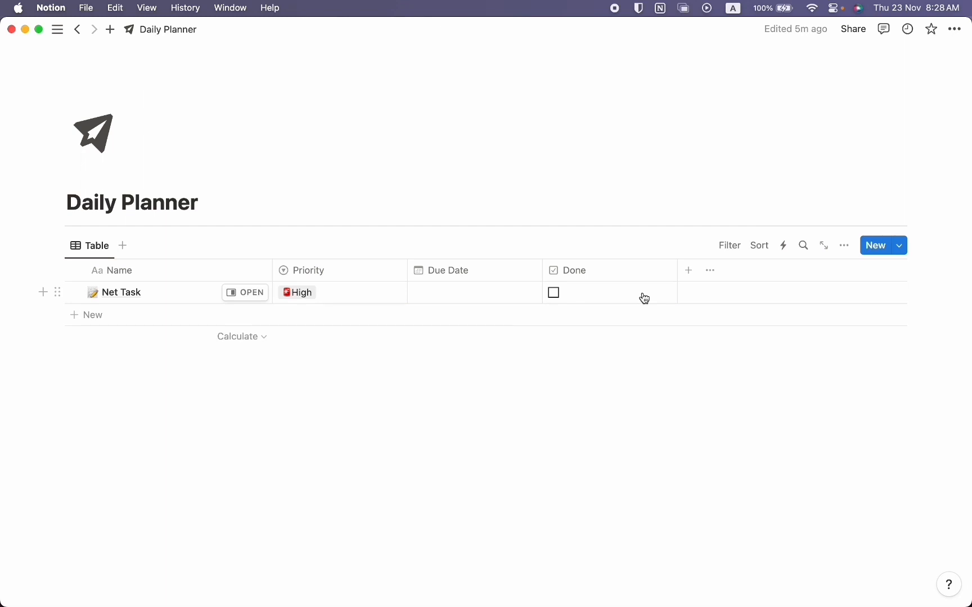
# Turn on sub-items for the Daily Planner database.
pyautogui.click(845, 245)
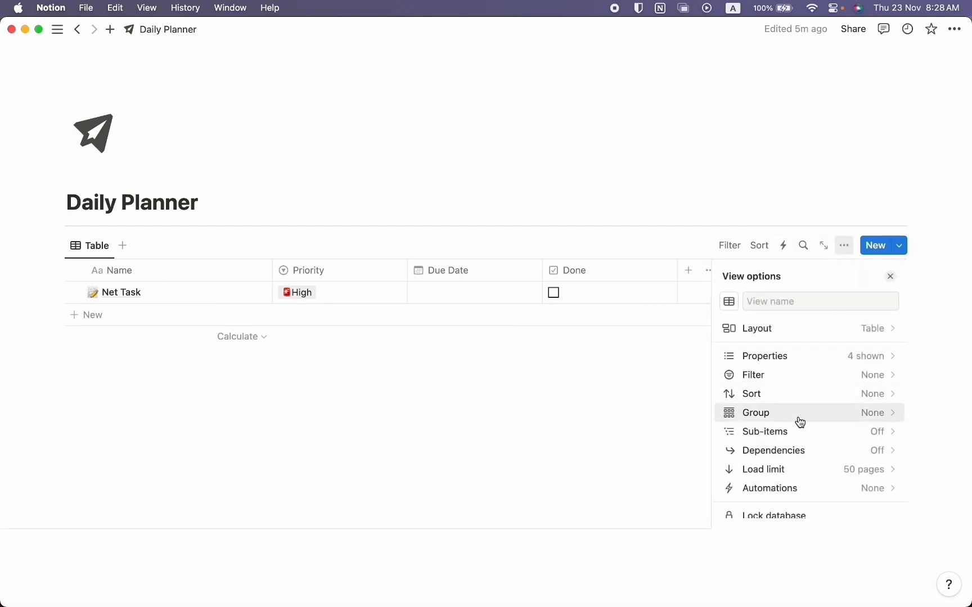
pyautogui.scroll(-1, 796, 421)
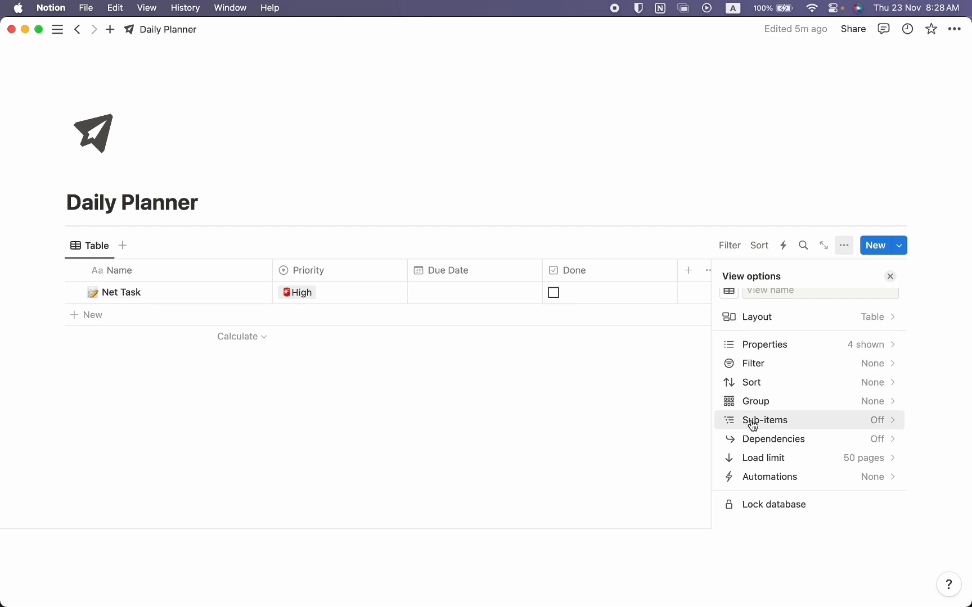
pyautogui.click(770, 427)
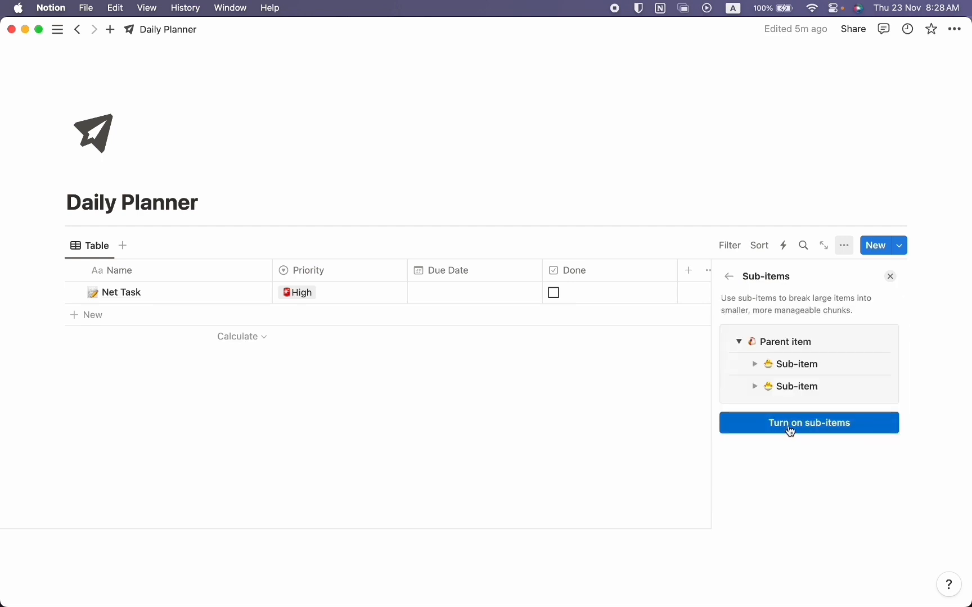
pyautogui.click(788, 428)
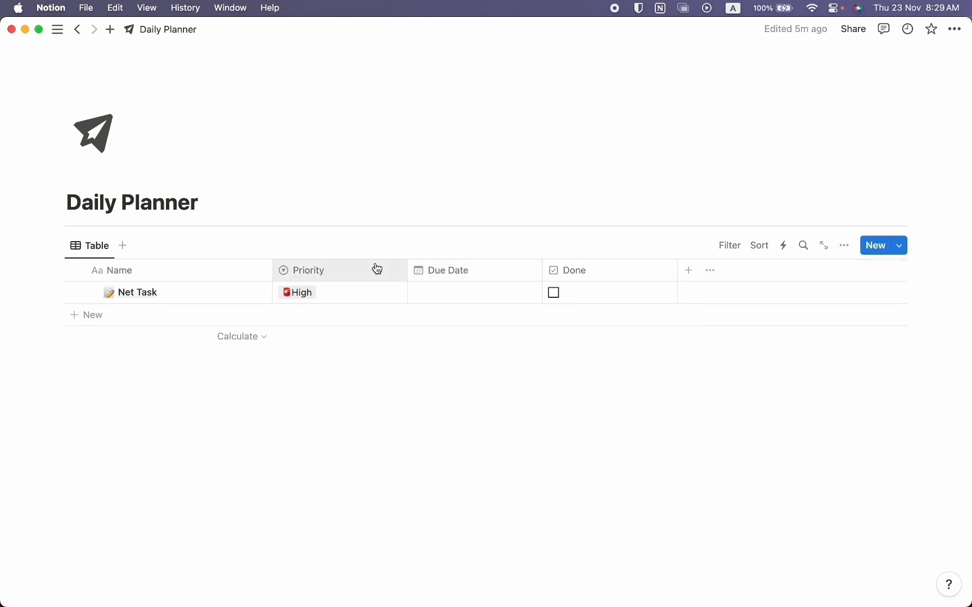
# Expand Net Task's sub-items and add a new main entry named "Youtube Video" below it.
pyautogui.click(93, 293)
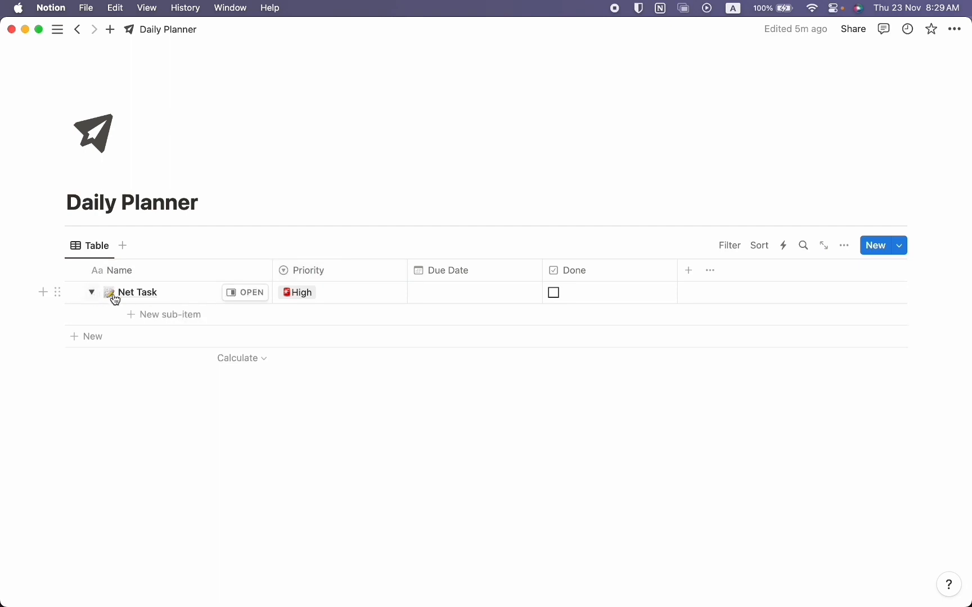
pyautogui.click(148, 337)
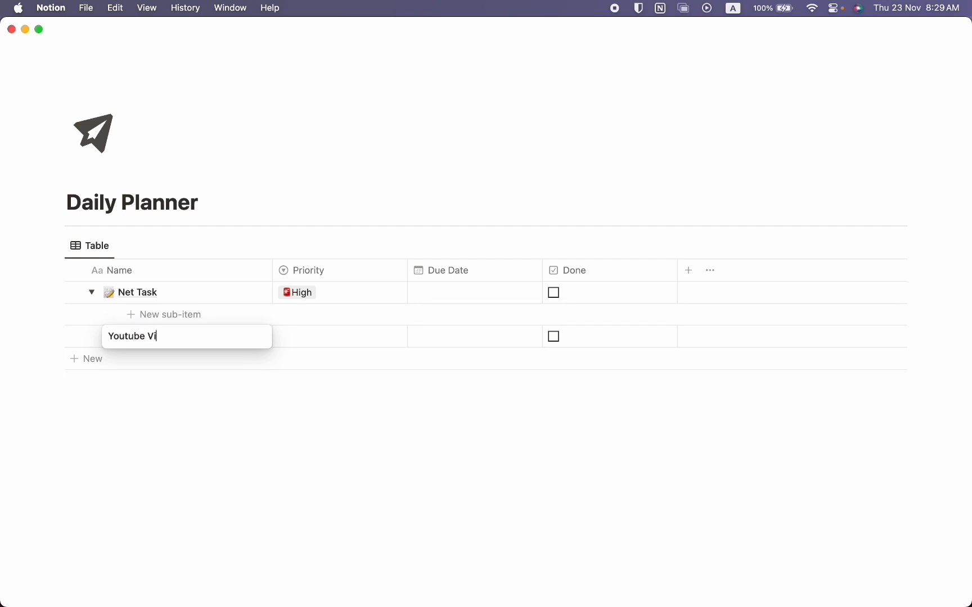
pyautogui.press('Return')
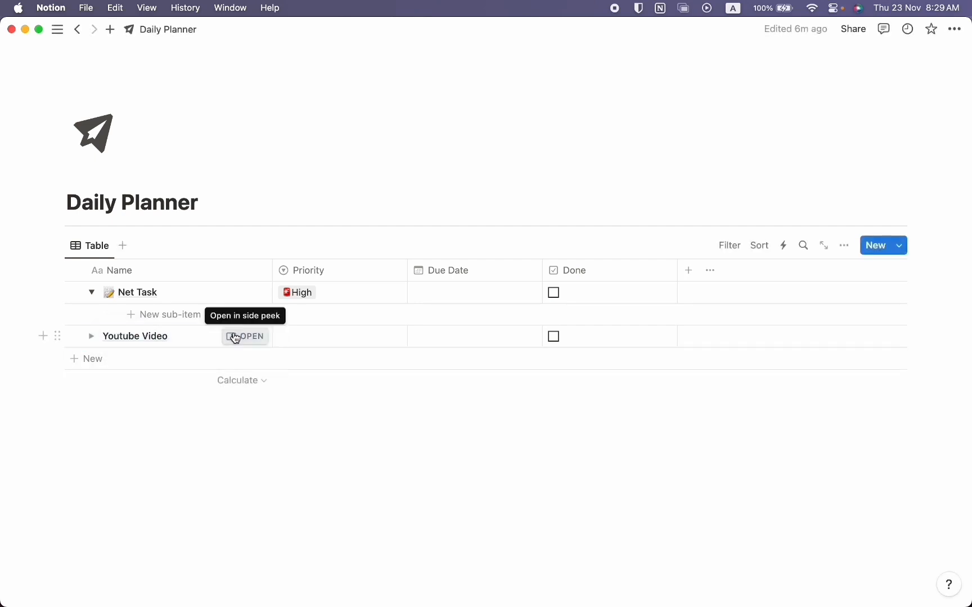
# Replace the Youtube Video entry's icon with the circled play icon found by searching "play", and close the entry.
pyautogui.click(234, 336)
pyautogui.click(545, 54)
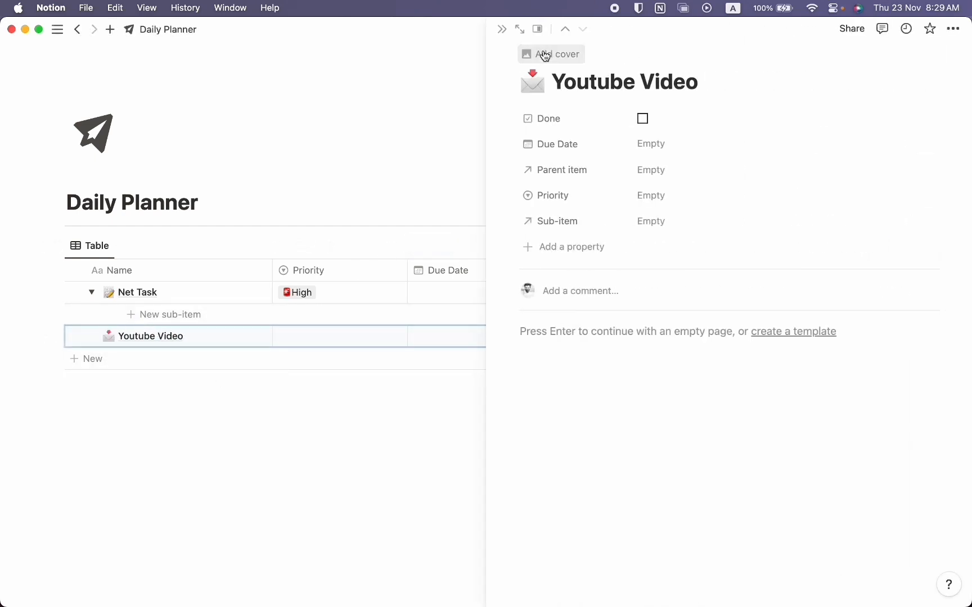
pyautogui.click(532, 85)
pyautogui.write('play')
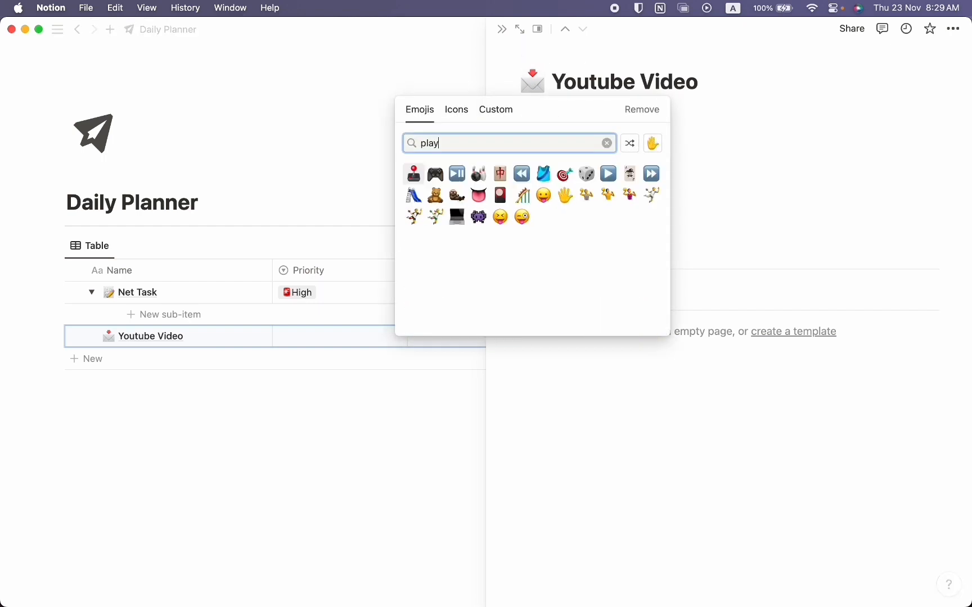
pyautogui.click(458, 112)
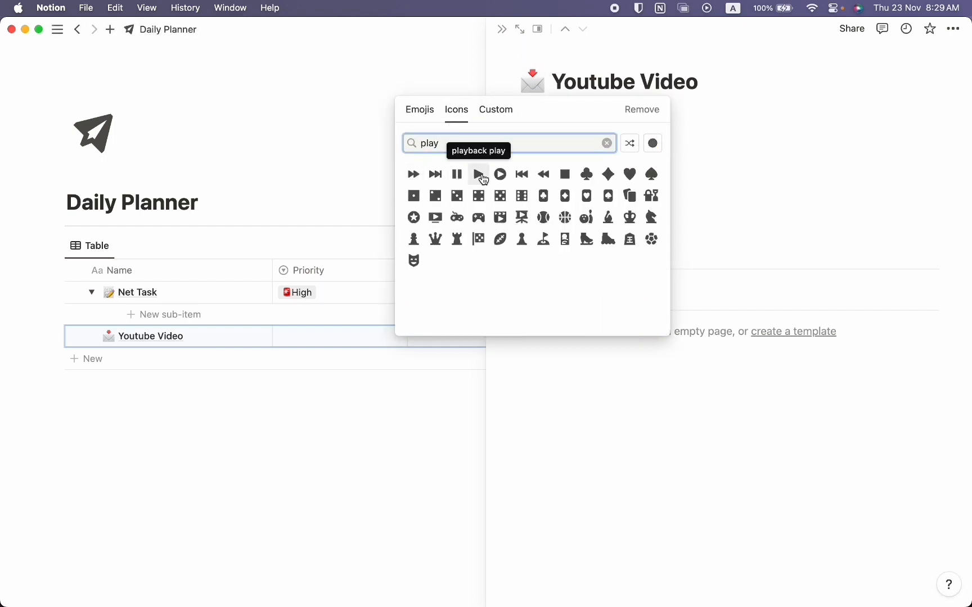
pyautogui.click(498, 175)
pyautogui.click(502, 29)
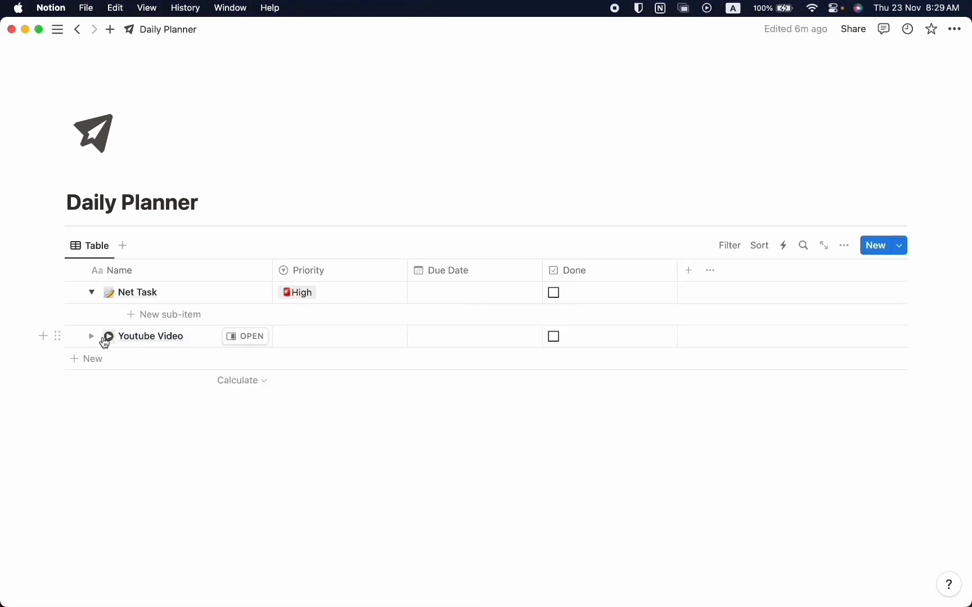
# Add a sub-item named "Thumbnail" under Youtube Video and collapse its sub-items.
pyautogui.click(92, 337)
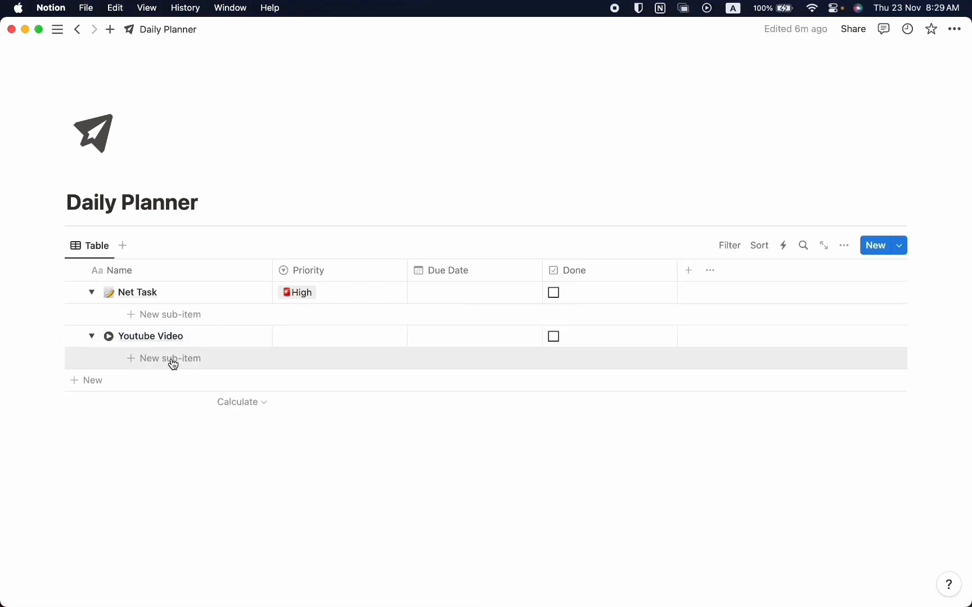
pyautogui.click(172, 360)
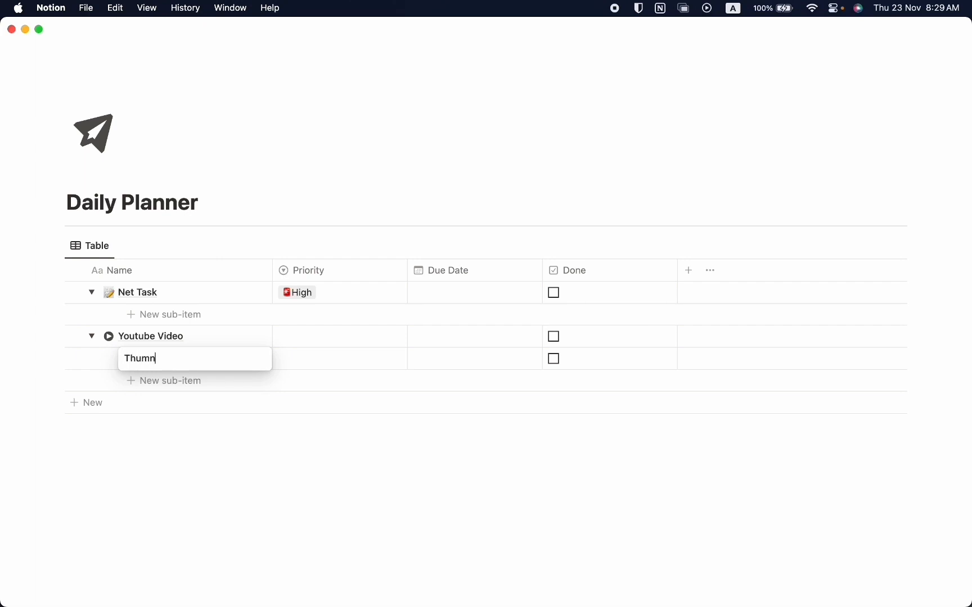
pyautogui.write('Thumbnail')
pyautogui.press('Return')
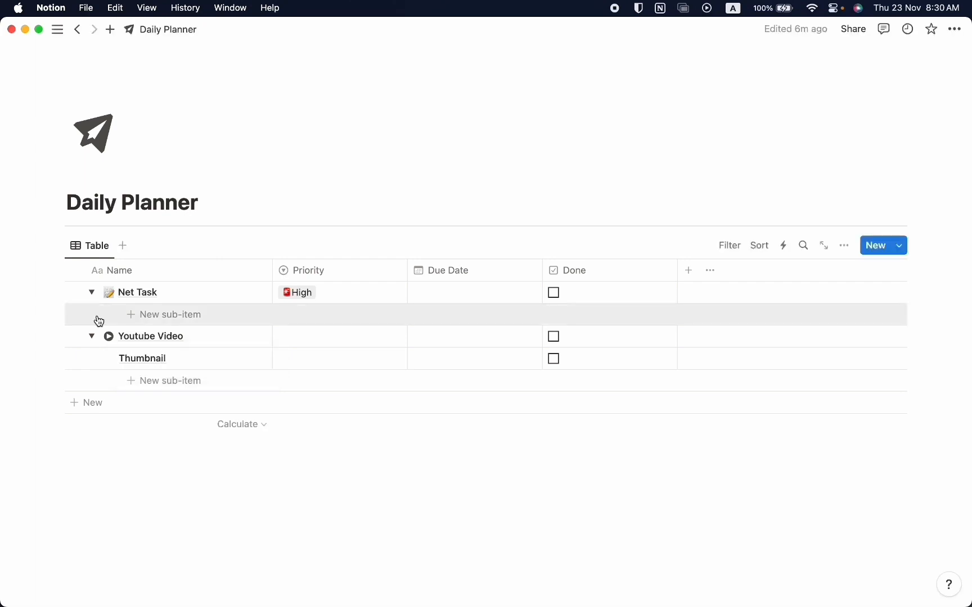
pyautogui.click(93, 337)
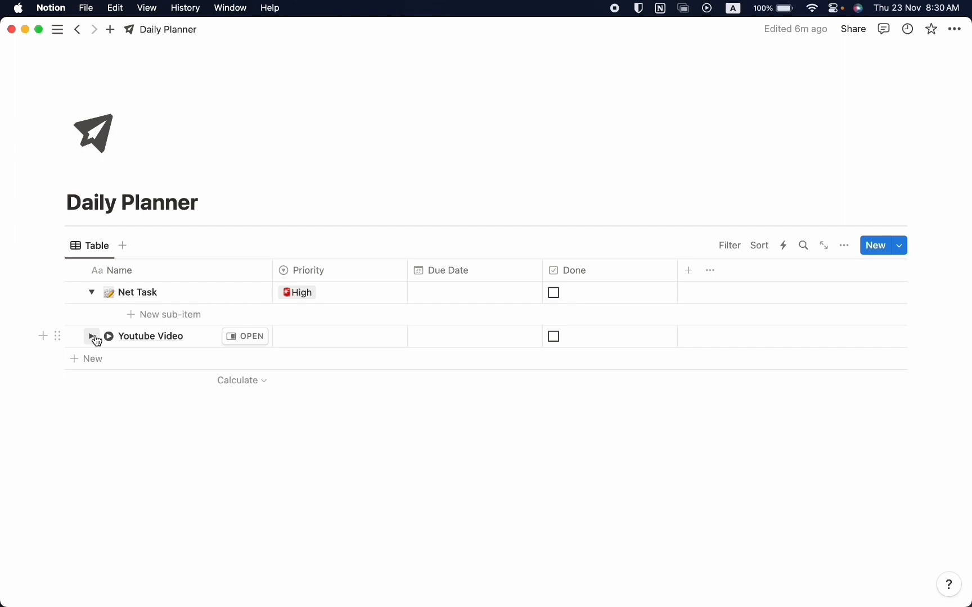
# Rename the database's table view to "Due Today".
pyautogui.click(95, 246)
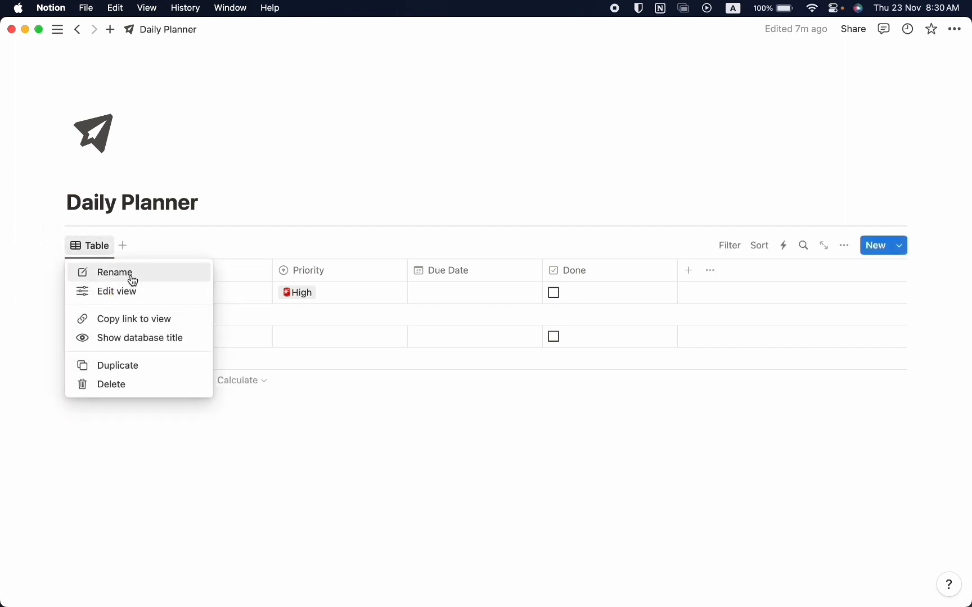
pyautogui.click(131, 278)
pyautogui.write('Due Today')
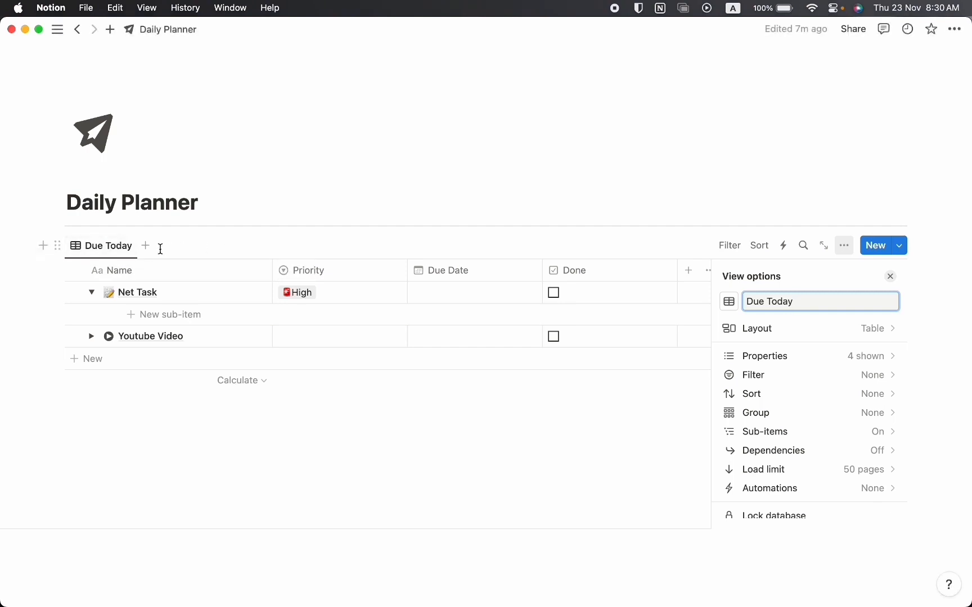
# Duplicate the Due Today view as "Due Soon", and duplicate that view as "All task".
pyautogui.click(126, 247)
pyautogui.click(115, 246)
pyautogui.click(113, 247)
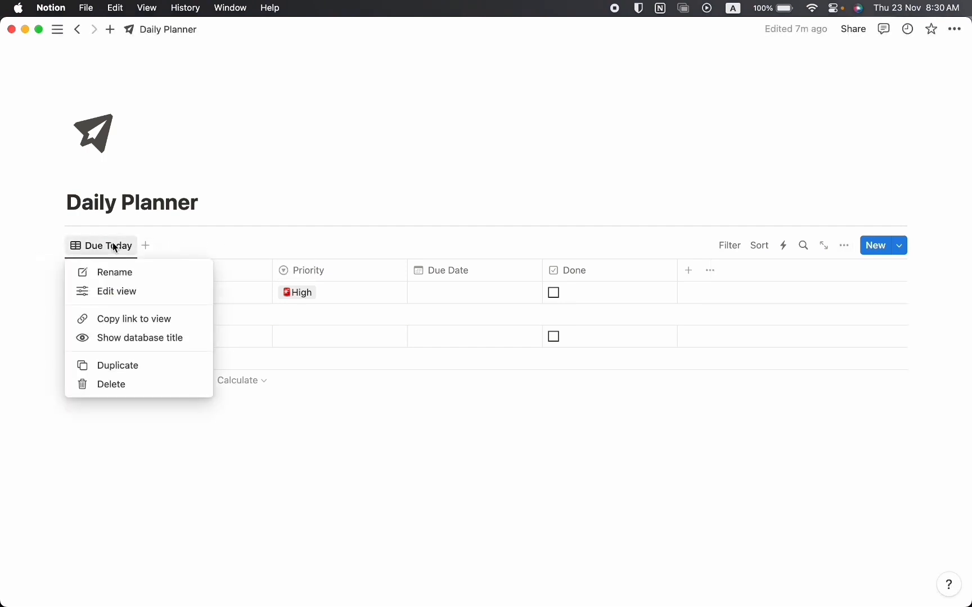
pyautogui.click(128, 366)
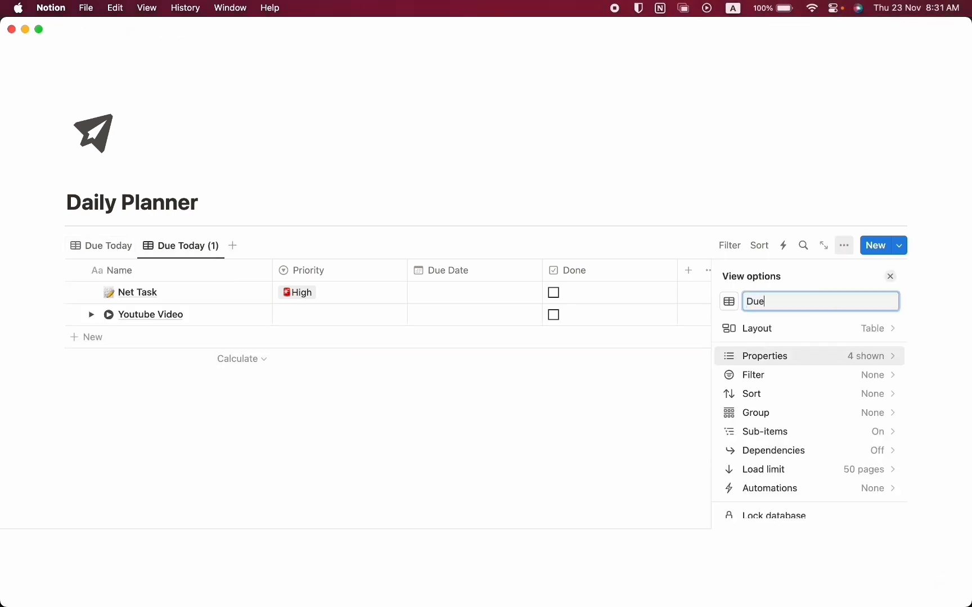
pyautogui.write('Soon')
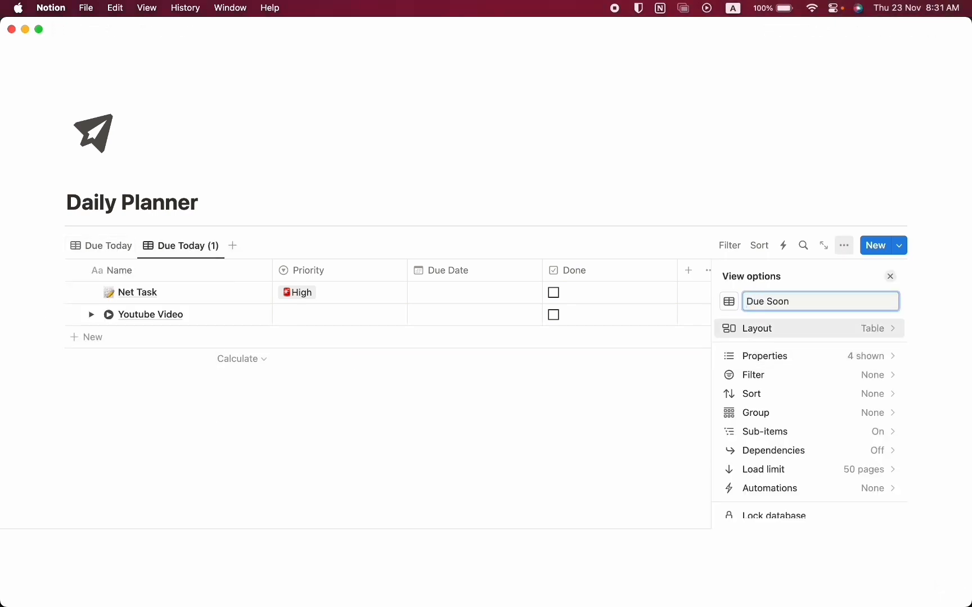
pyautogui.click(892, 278)
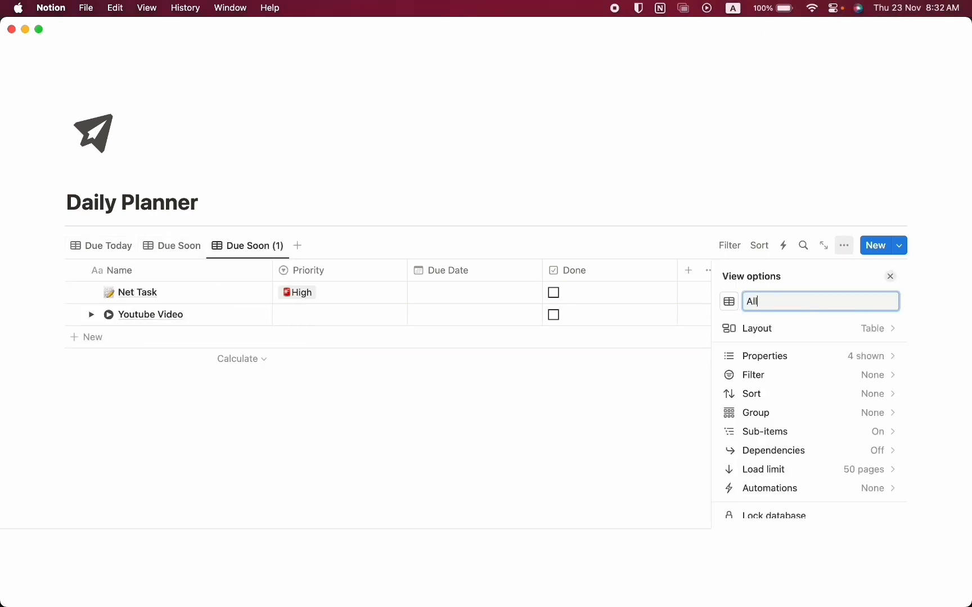
pyautogui.write('task')
pyautogui.click(887, 278)
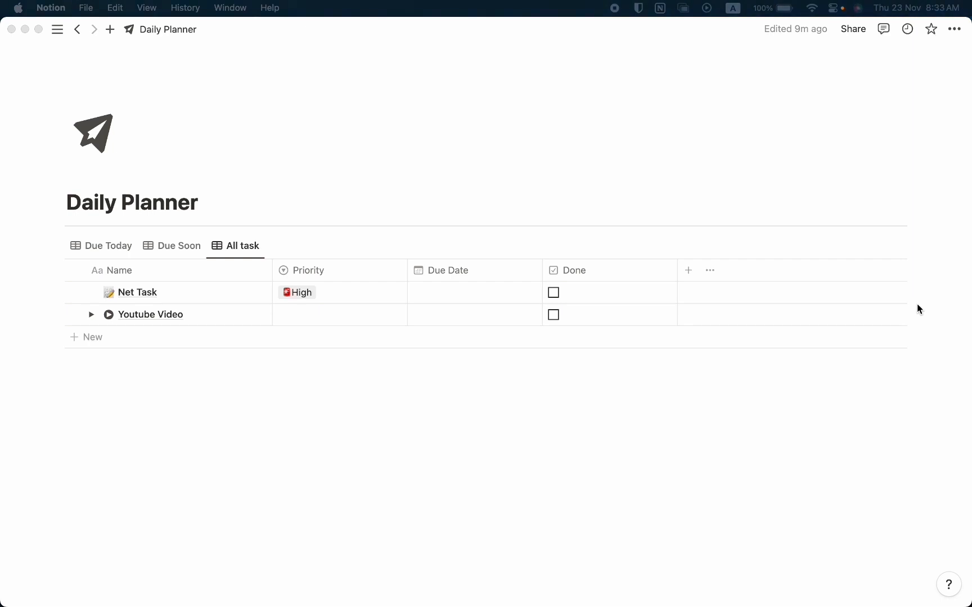
# Add an advanced filter to the Due Today view where the Due Date's start date is Today.
pyautogui.click(106, 247)
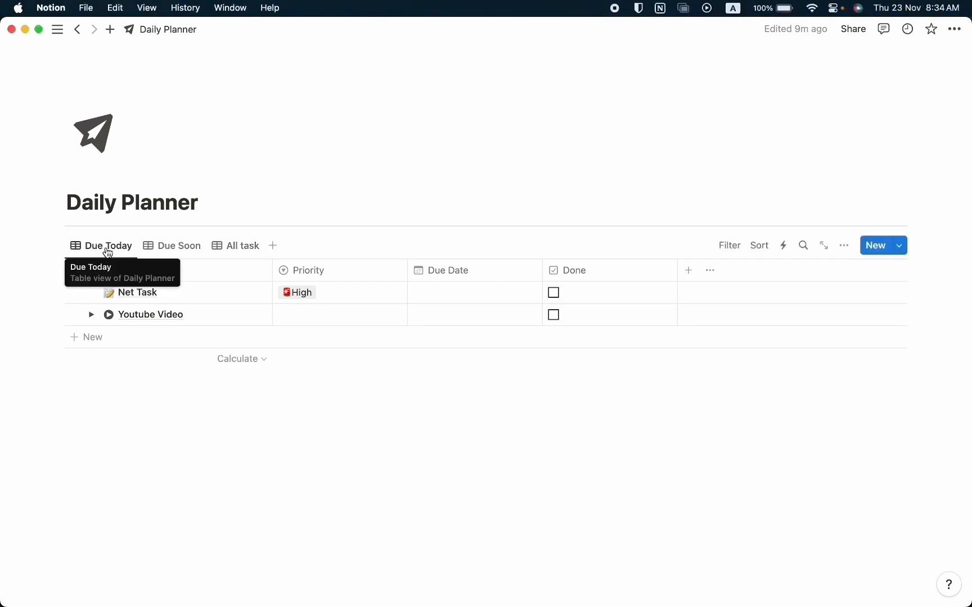
pyautogui.click(730, 246)
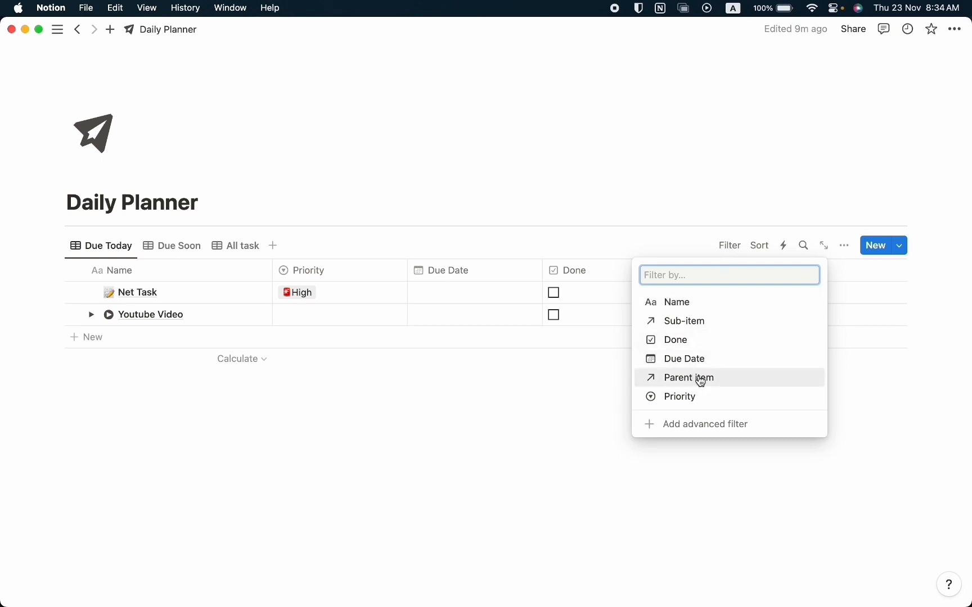
pyautogui.click(691, 358)
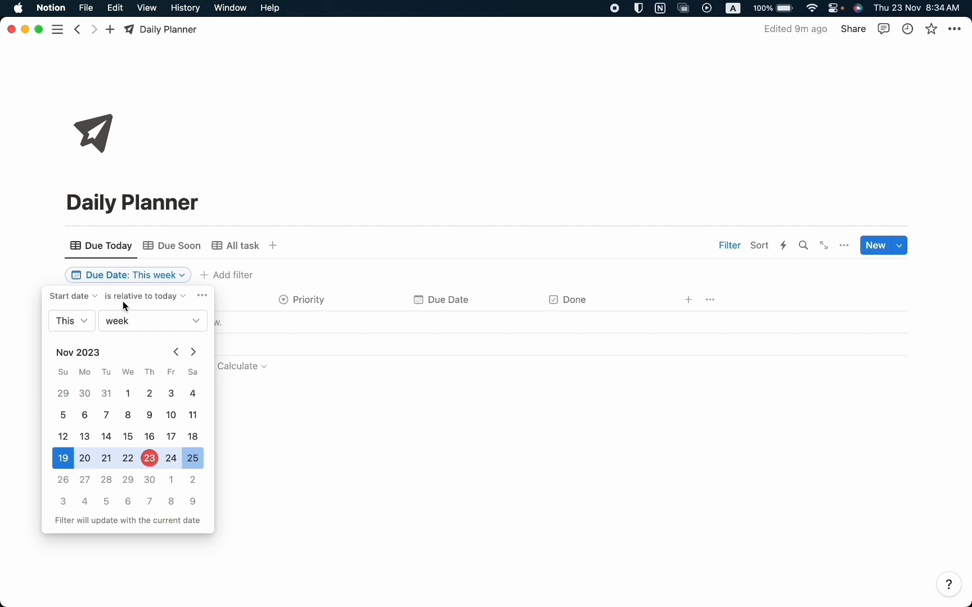
pyautogui.click(146, 295)
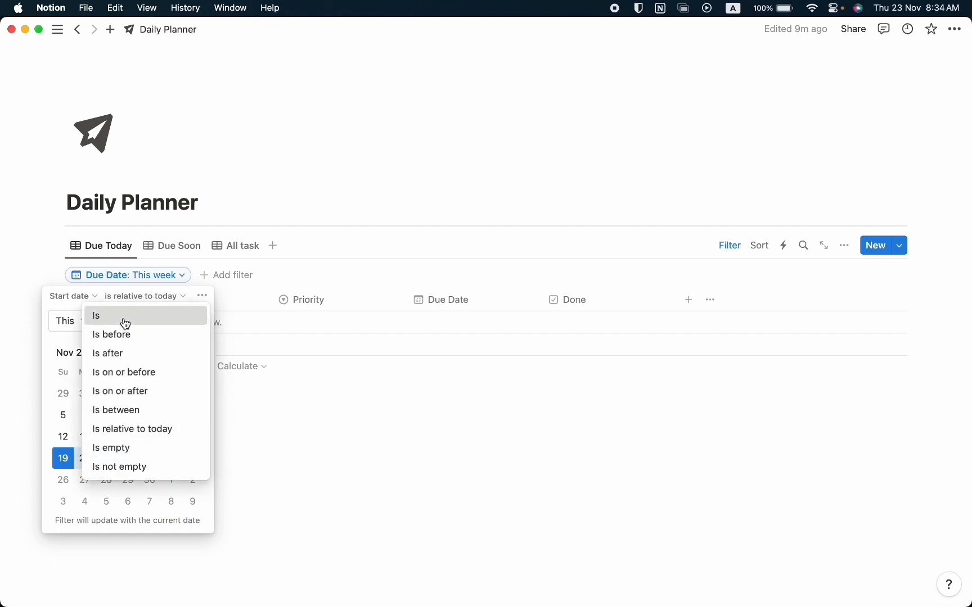
pyautogui.click(125, 324)
pyautogui.click(200, 296)
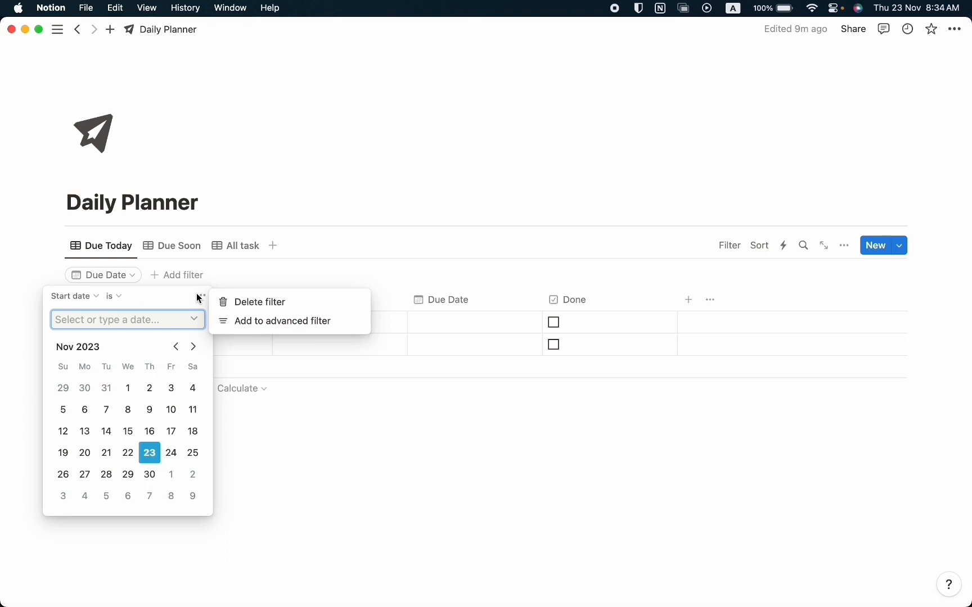
pyautogui.click(278, 322)
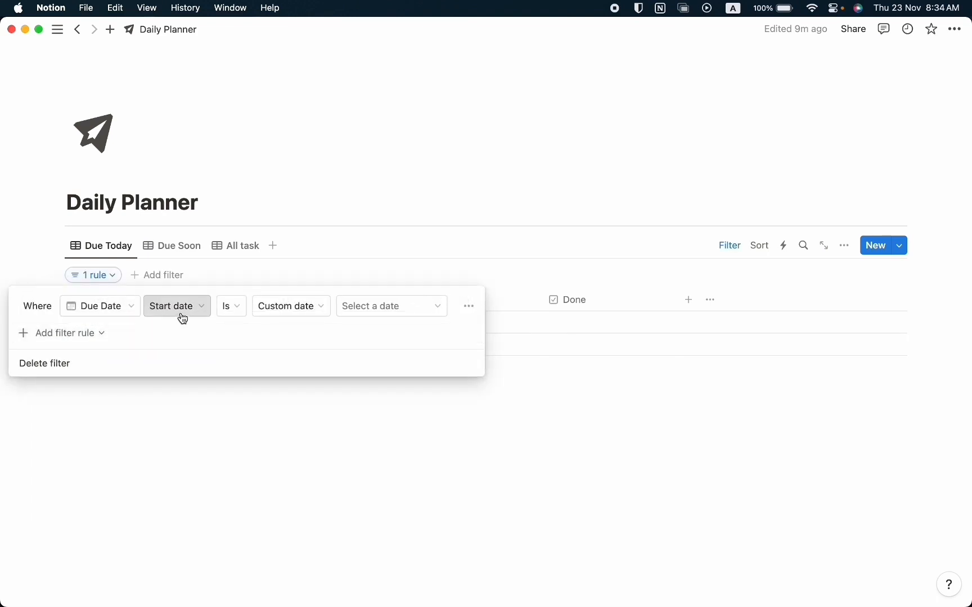
pyautogui.click(276, 308)
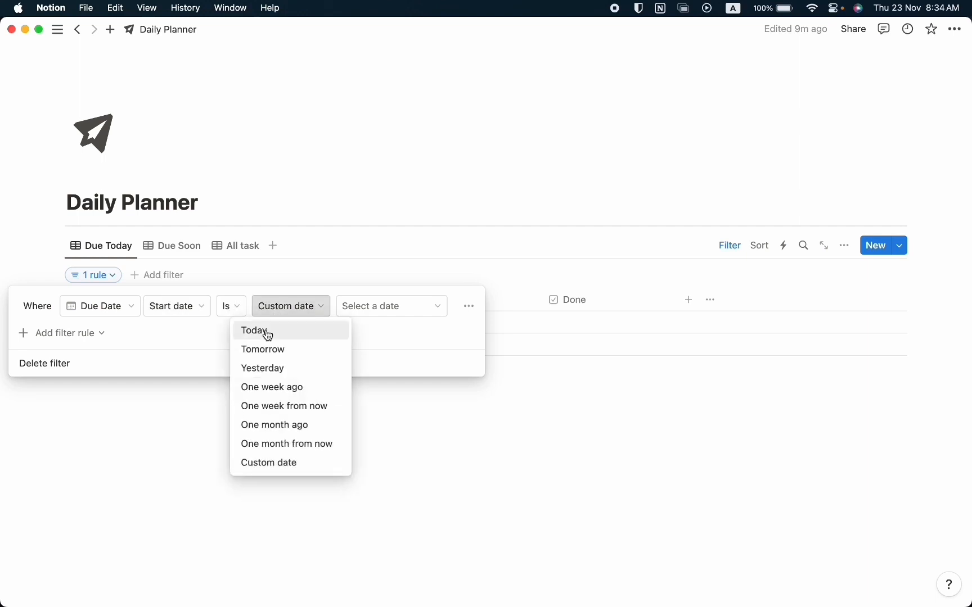
pyautogui.click(269, 335)
pyautogui.click(282, 266)
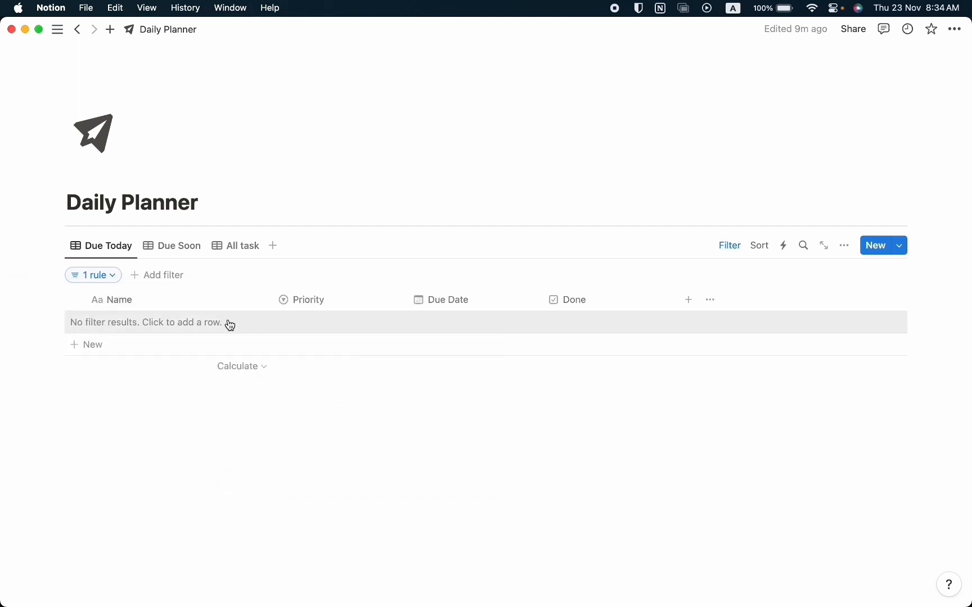
# Add an entry named "New Task" to the Due Today view and set its priority to Medium.
pyautogui.click(284, 321)
pyautogui.write('New Task')
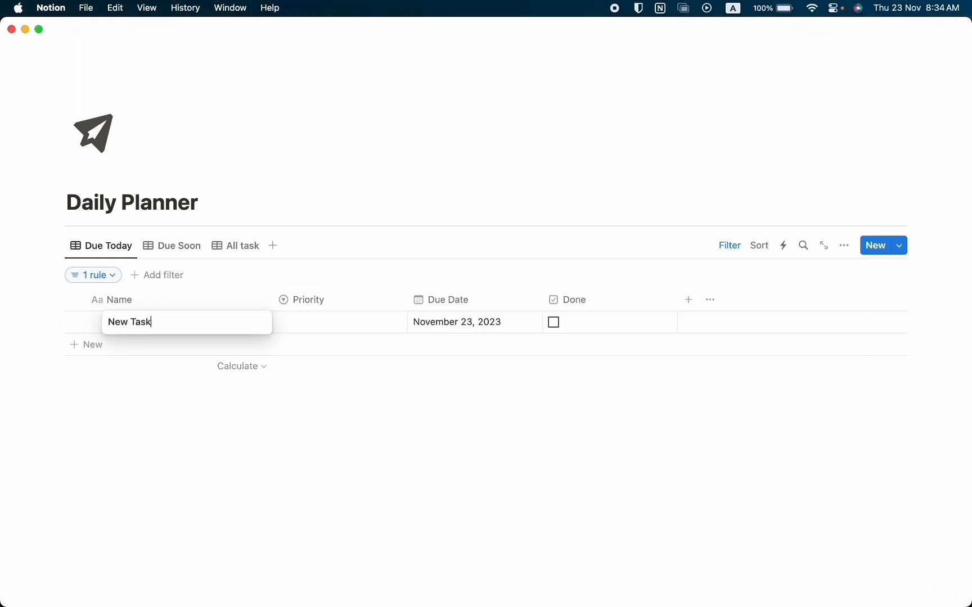
pyautogui.press('Escape')
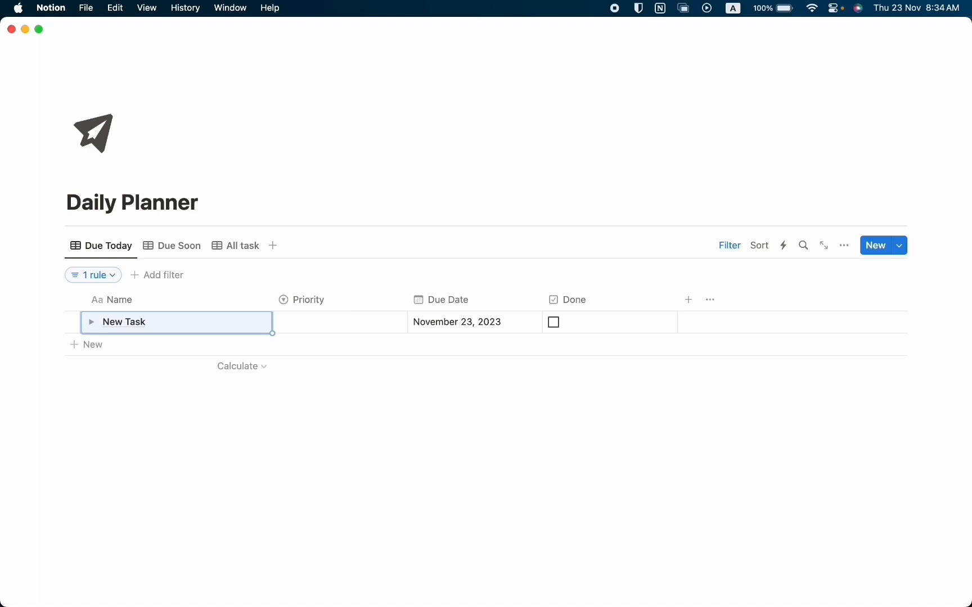
pyautogui.click(362, 330)
pyautogui.click(362, 385)
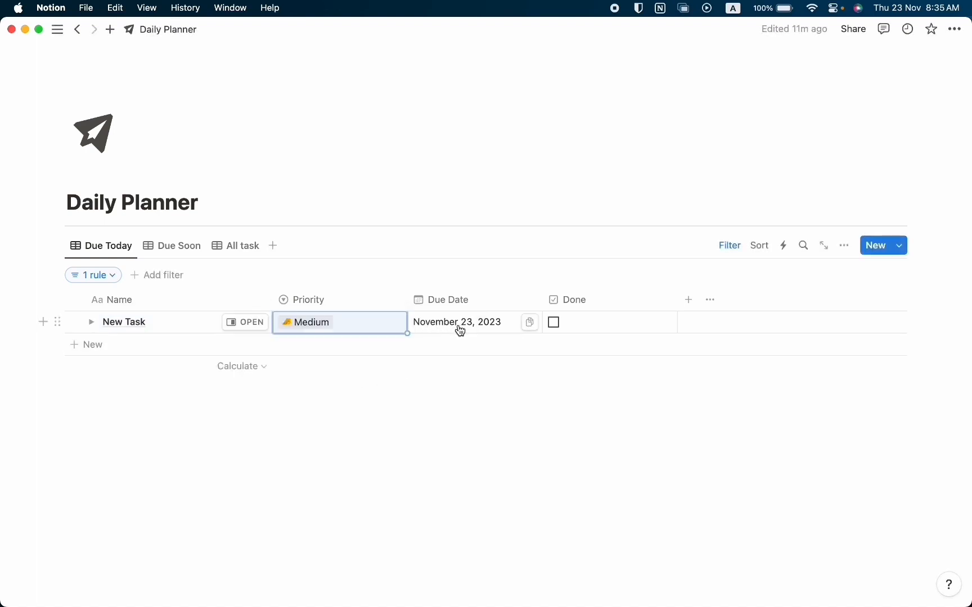
pyautogui.click(463, 275)
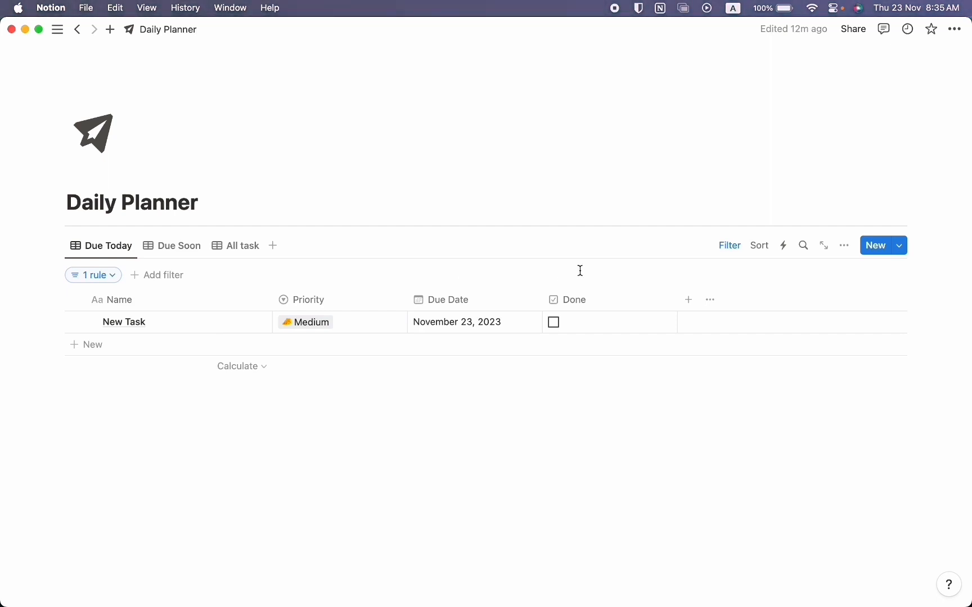
# Add a second filter to the Due Today view so that Done is Unchecked.
pyautogui.click(172, 275)
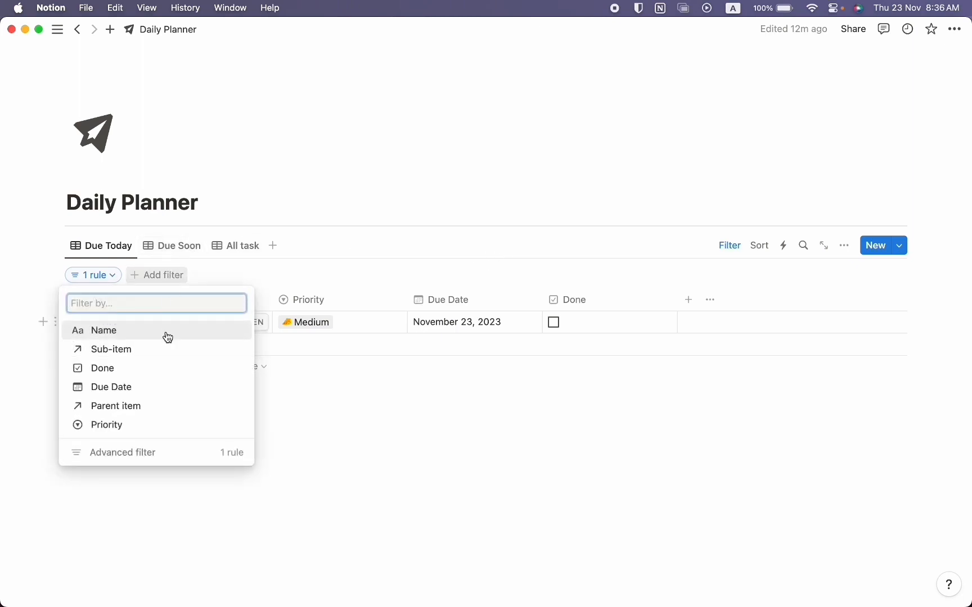
pyautogui.click(130, 370)
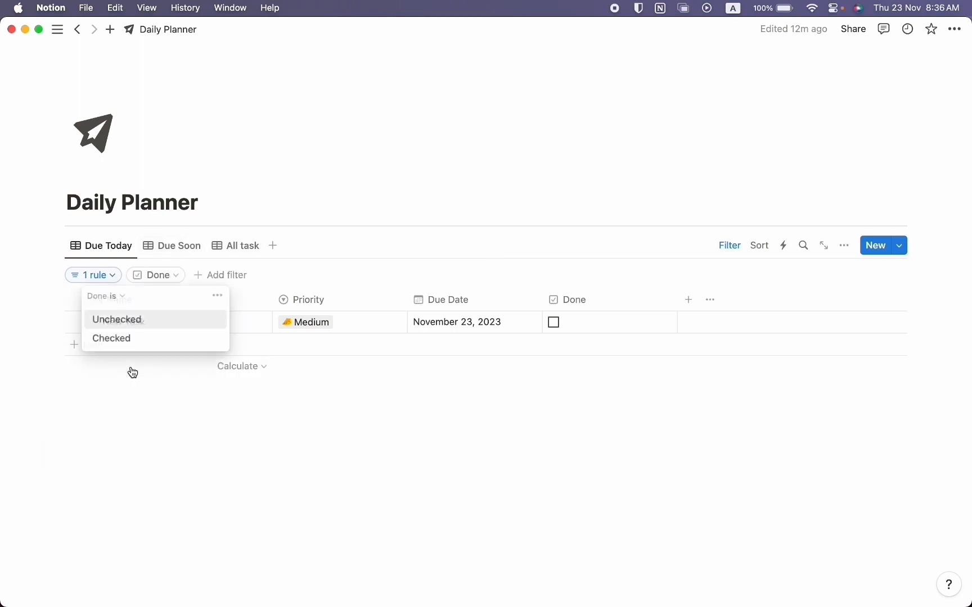
pyautogui.click(113, 323)
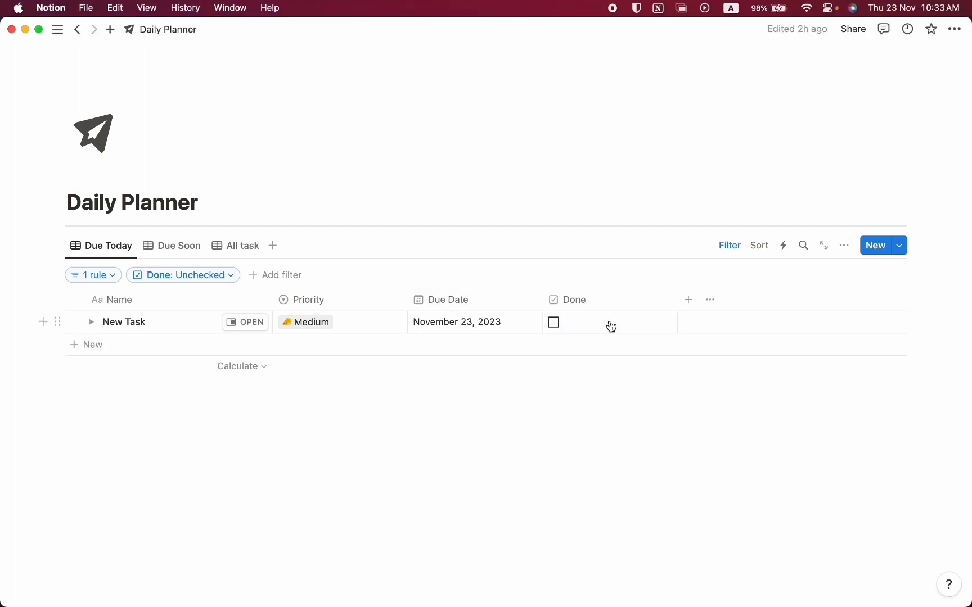
# Mark New Task as done and check how it is listed in the All task and Due Today views.
pyautogui.click(555, 323)
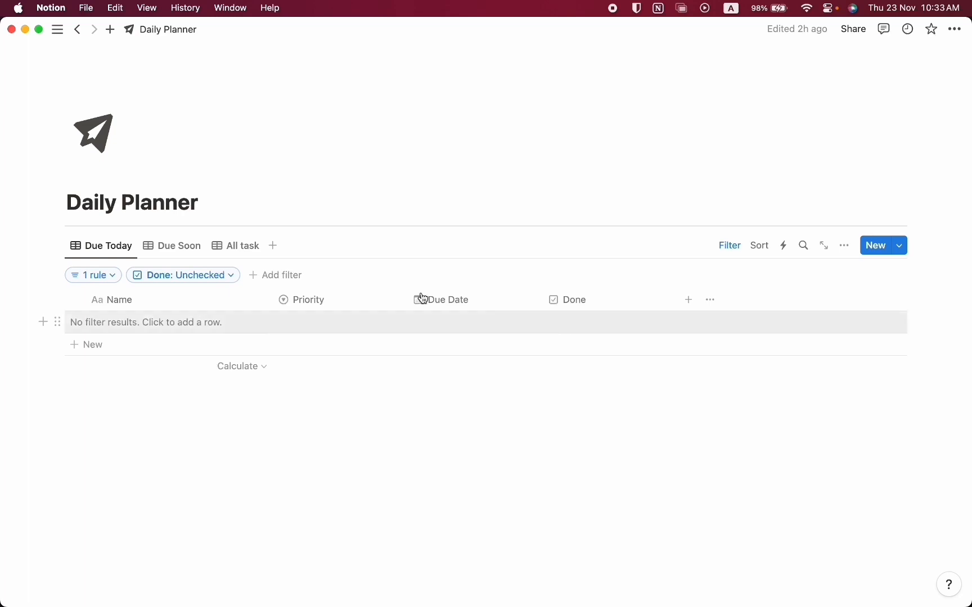
pyautogui.click(227, 249)
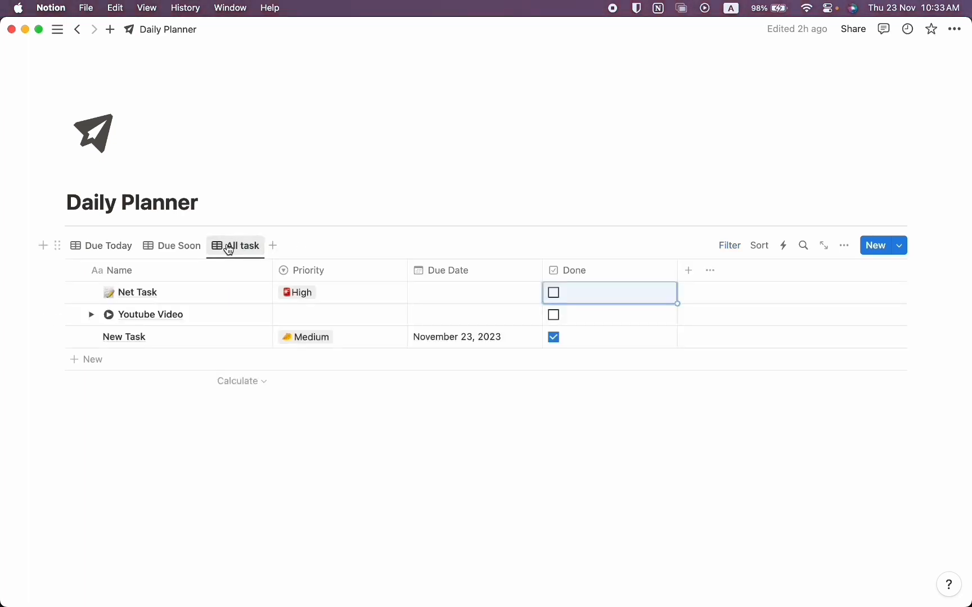
pyautogui.click(110, 248)
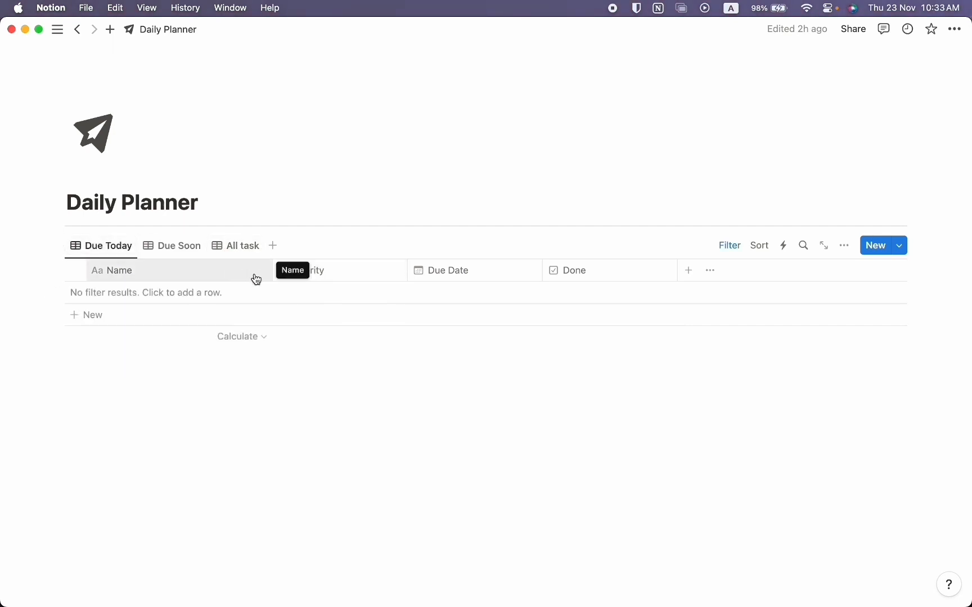
# Filter the Due Soon view by the Due Date's start date with the condition Is, and convert it to an advanced filter.
pyautogui.click(195, 255)
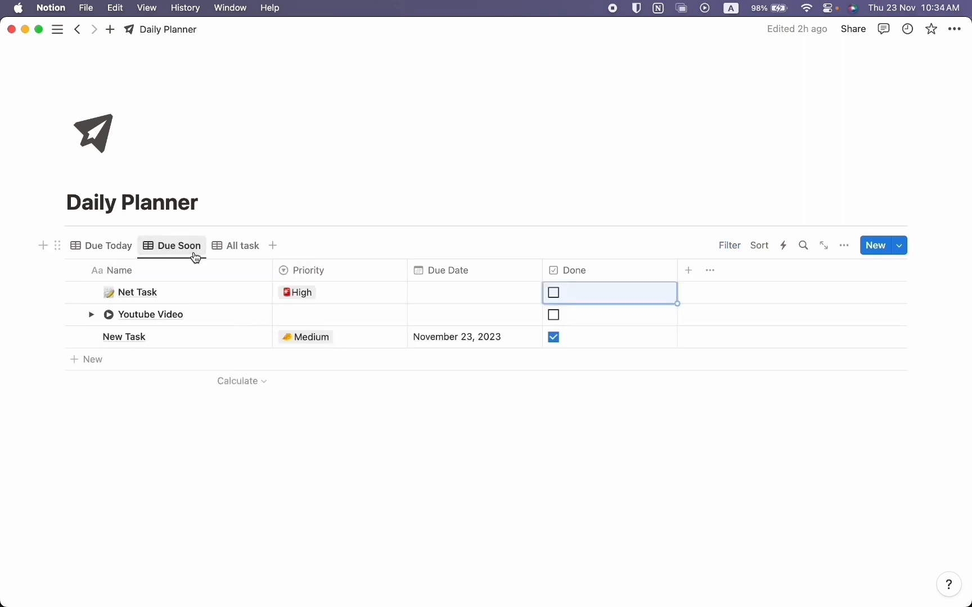
pyautogui.click(731, 249)
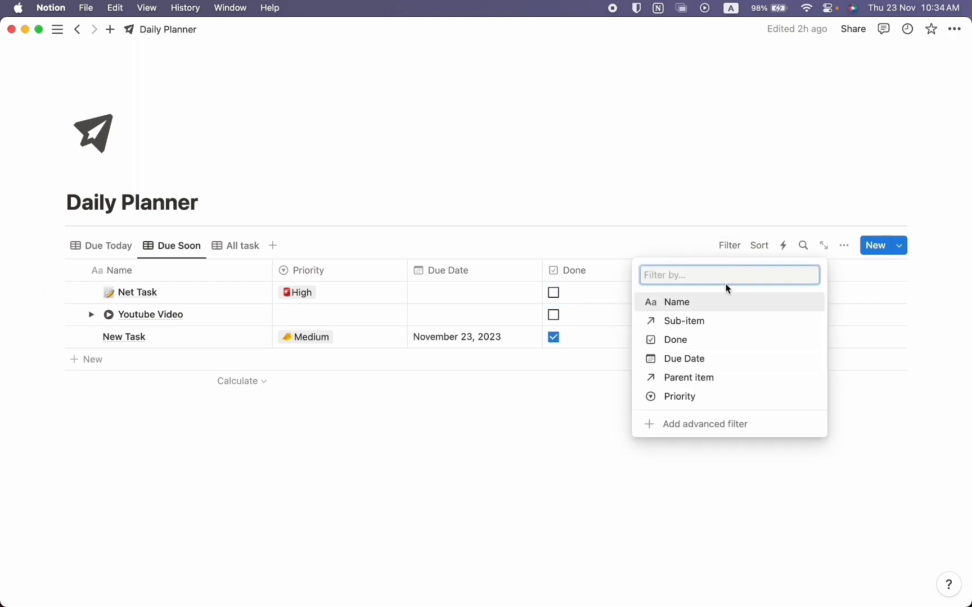
pyautogui.click(678, 361)
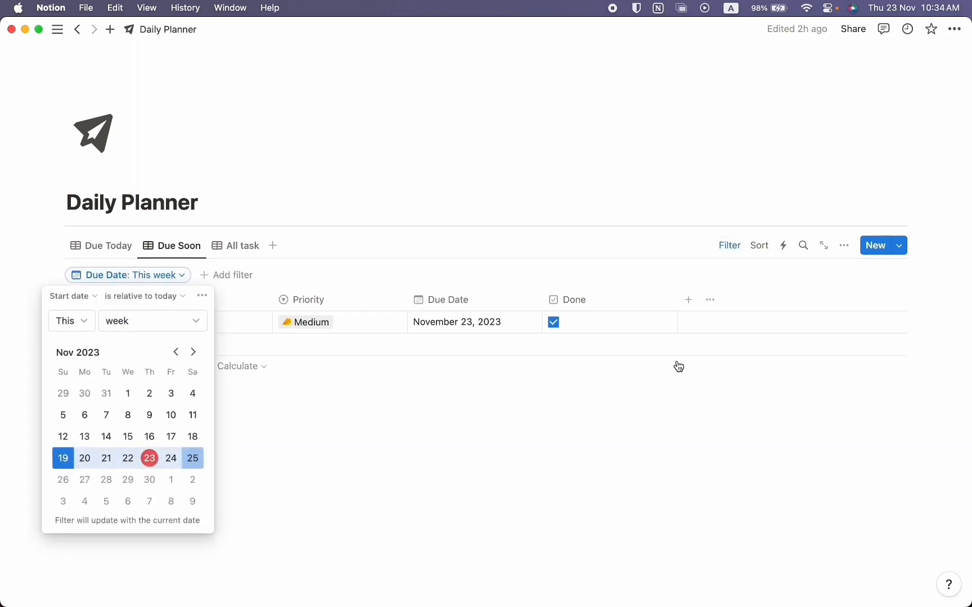
pyautogui.click(141, 299)
pyautogui.click(130, 321)
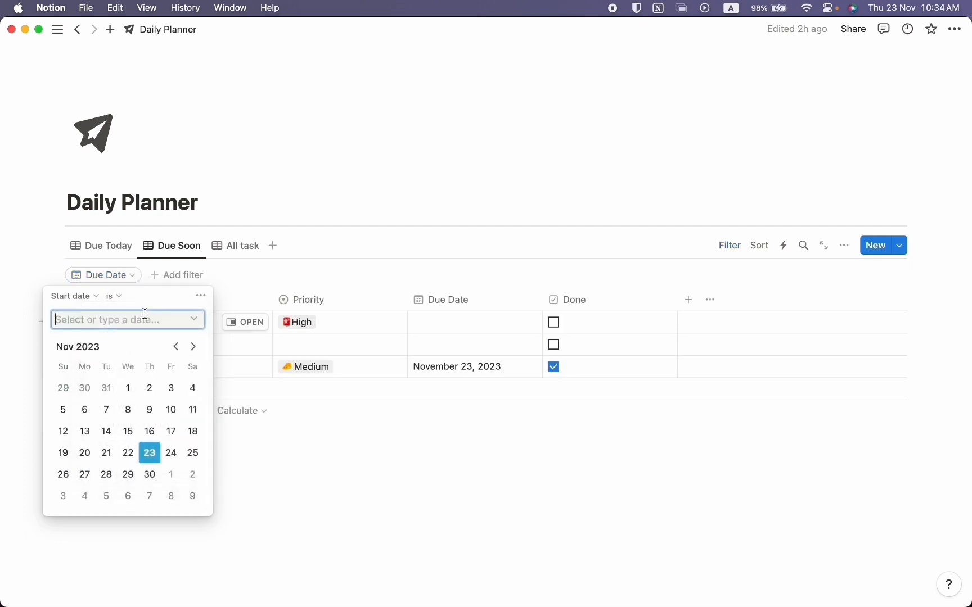
pyautogui.click(201, 297)
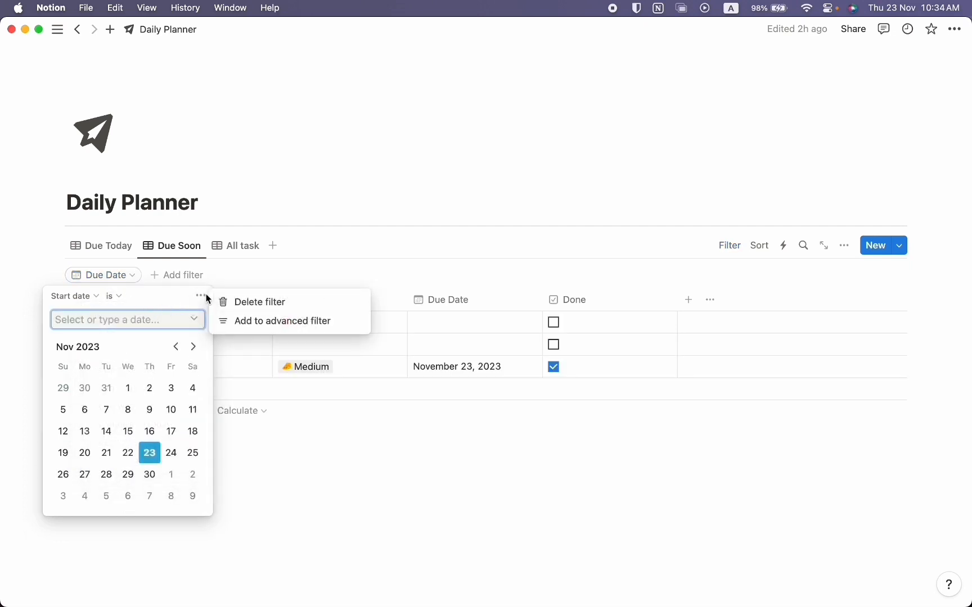
pyautogui.click(250, 319)
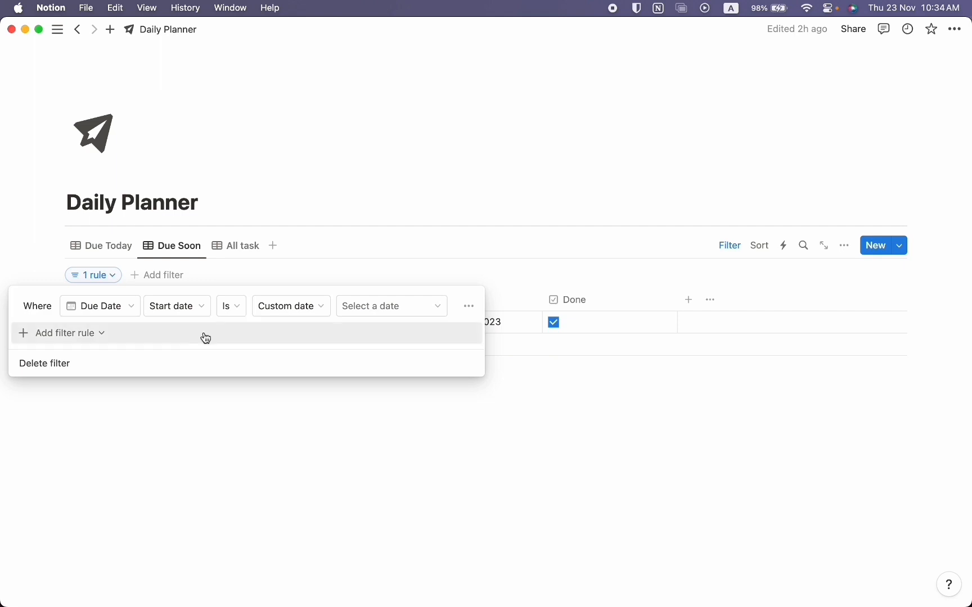
# Set the Due Soon view's advanced filter rule so that the Due Date's start date Is after Today.
pyautogui.click(267, 310)
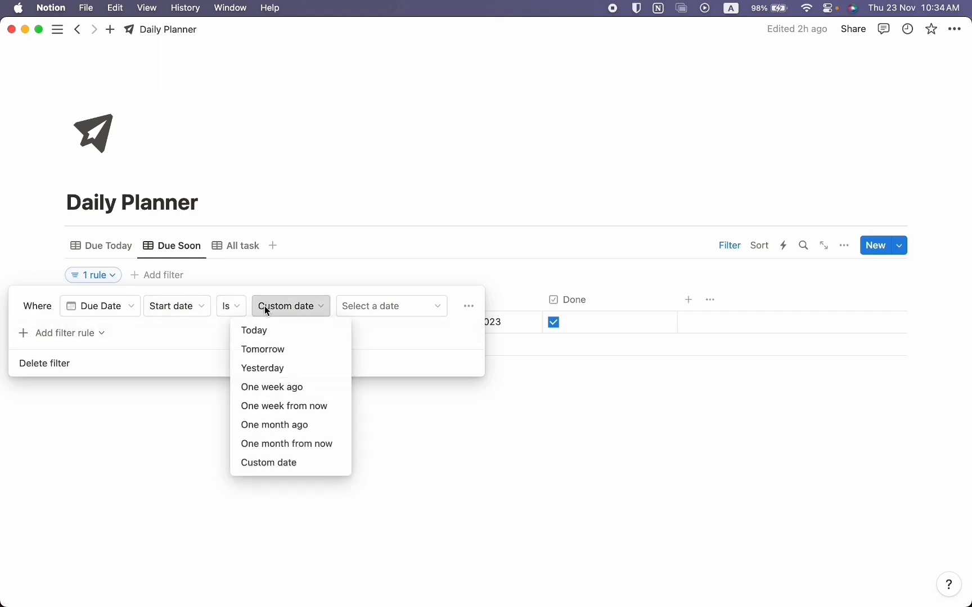
pyautogui.click(233, 308)
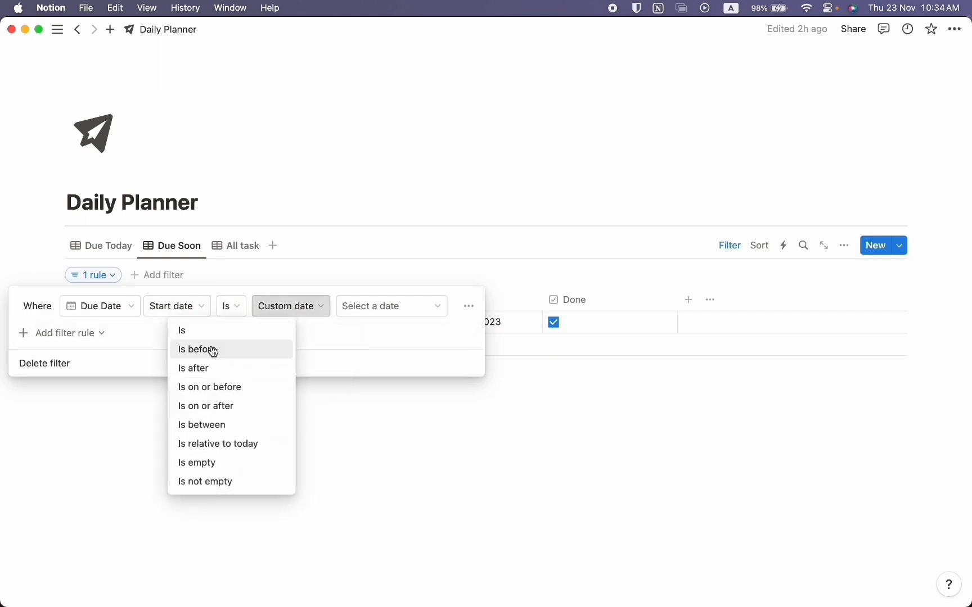
pyautogui.click(211, 369)
pyautogui.click(289, 316)
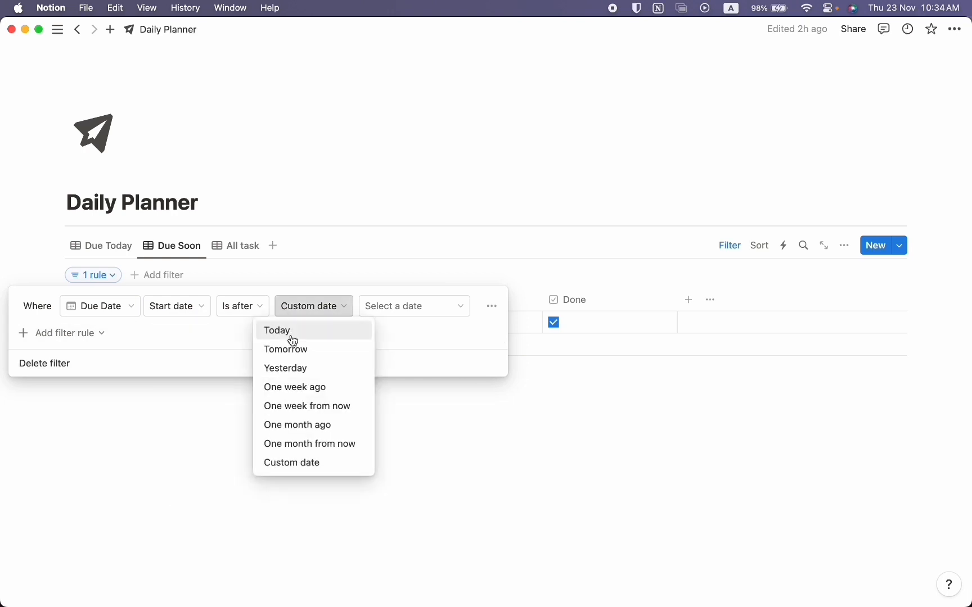
pyautogui.click(290, 338)
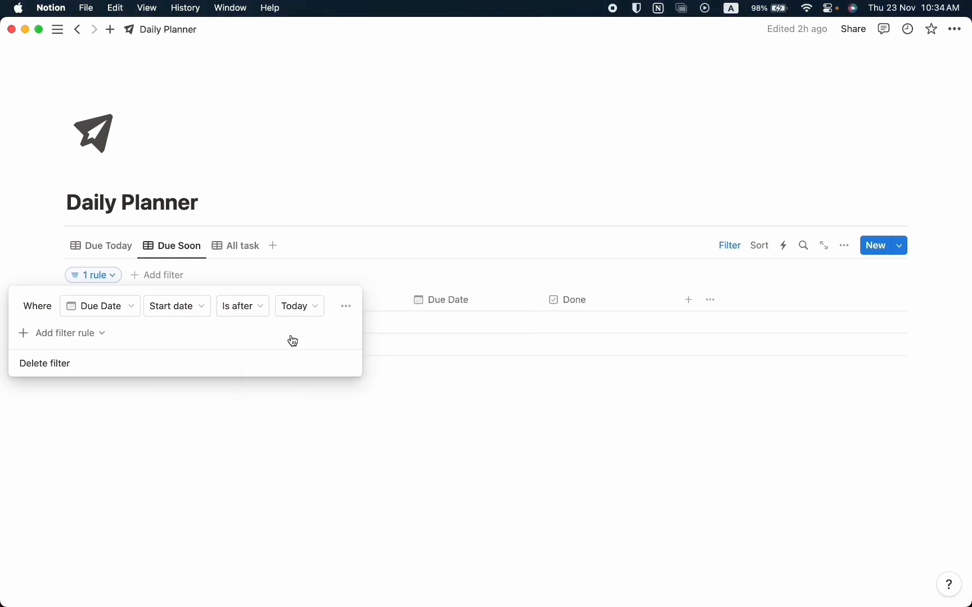
pyautogui.click(409, 332)
pyautogui.click(411, 330)
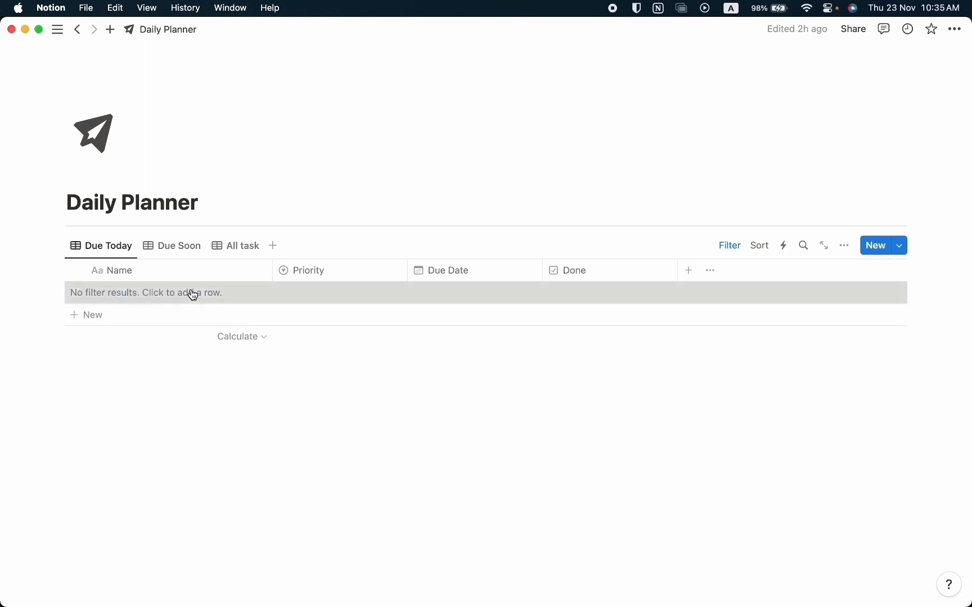
# Add an entry named "New Task" to the Due Today view with High priority and November 25, 2023 as its due date.
pyautogui.click(191, 292)
pyautogui.write('Net')
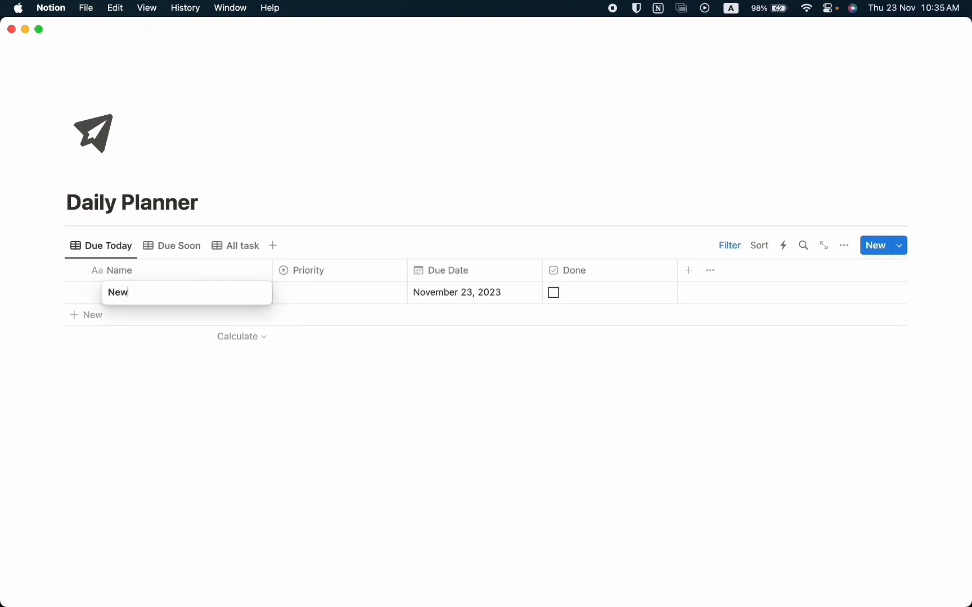
pyautogui.click(328, 288)
pyautogui.click(339, 284)
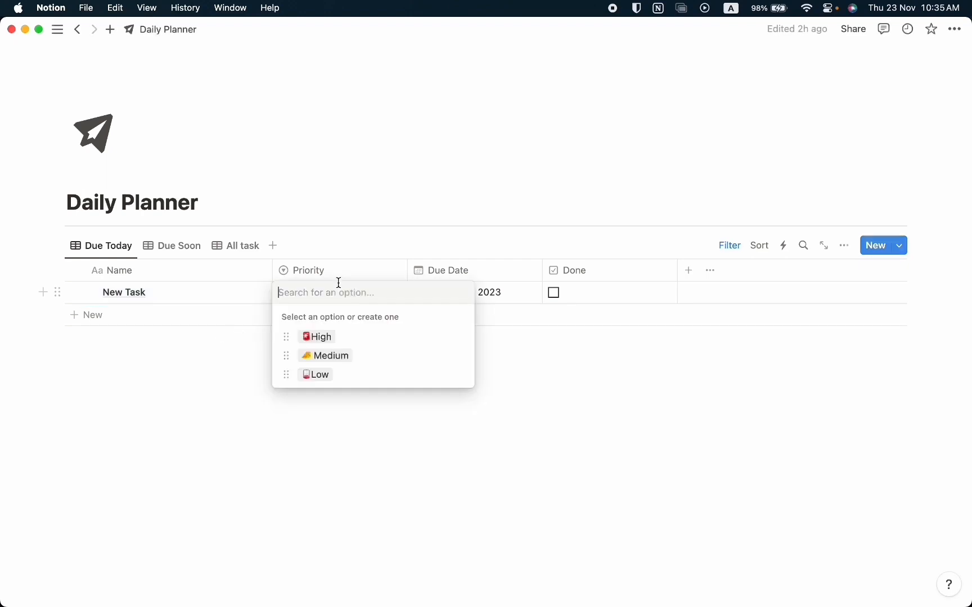
pyautogui.click(337, 336)
pyautogui.click(467, 300)
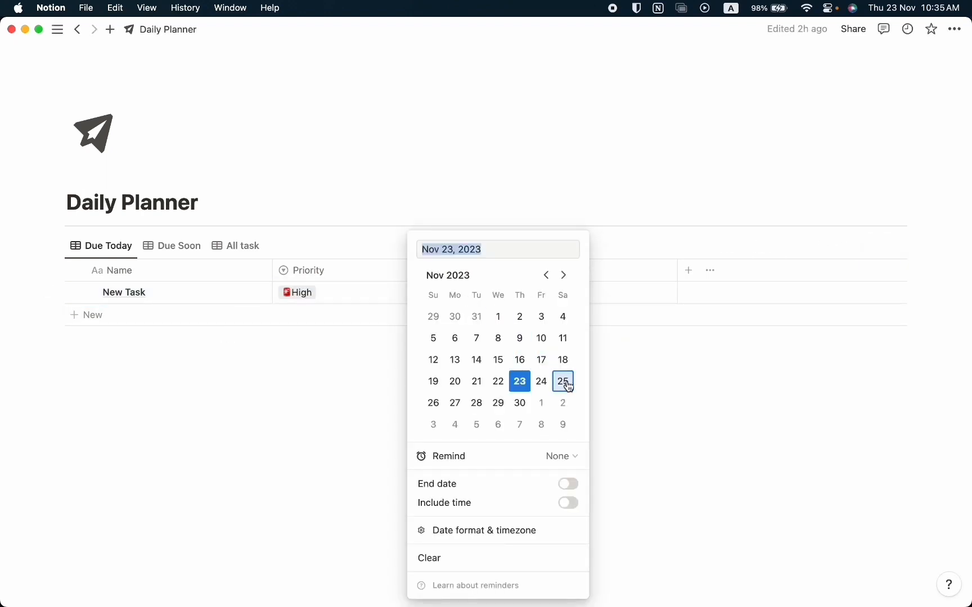
pyautogui.click(564, 382)
pyautogui.click(362, 273)
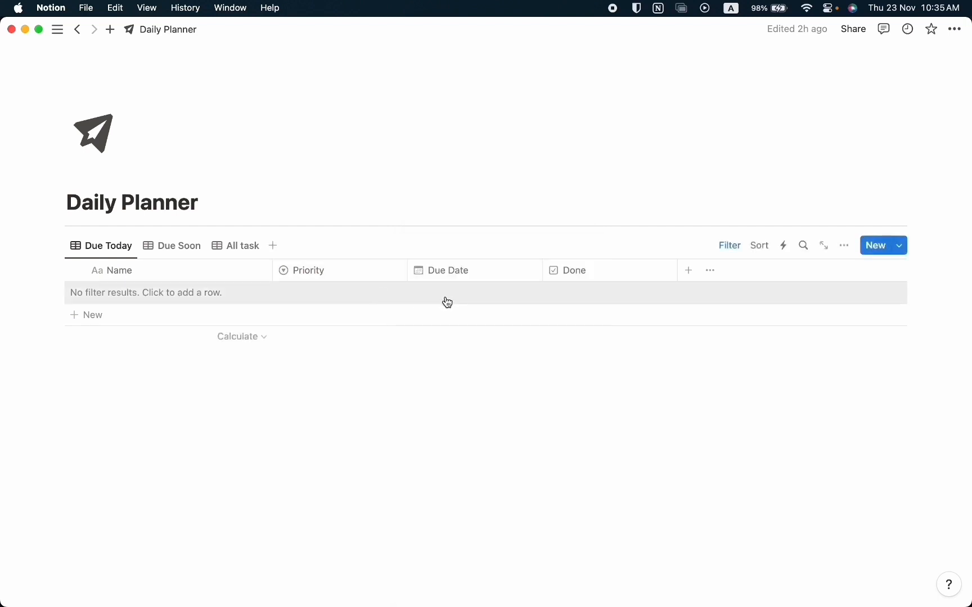
# Add a second filter to the Due Soon view so that Done is Unchecked, and mark its New Task as done.
pyautogui.click(172, 254)
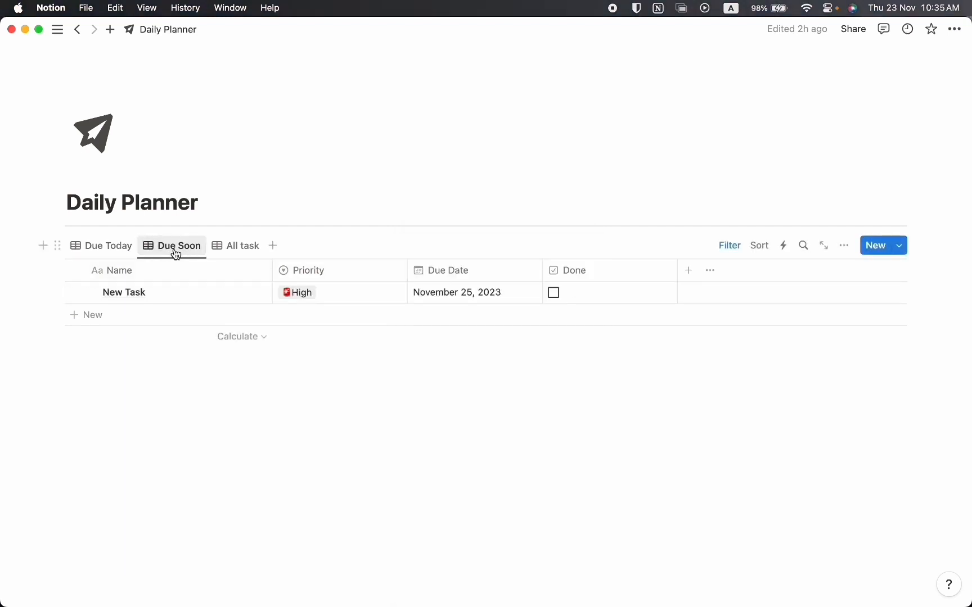
pyautogui.click(728, 253)
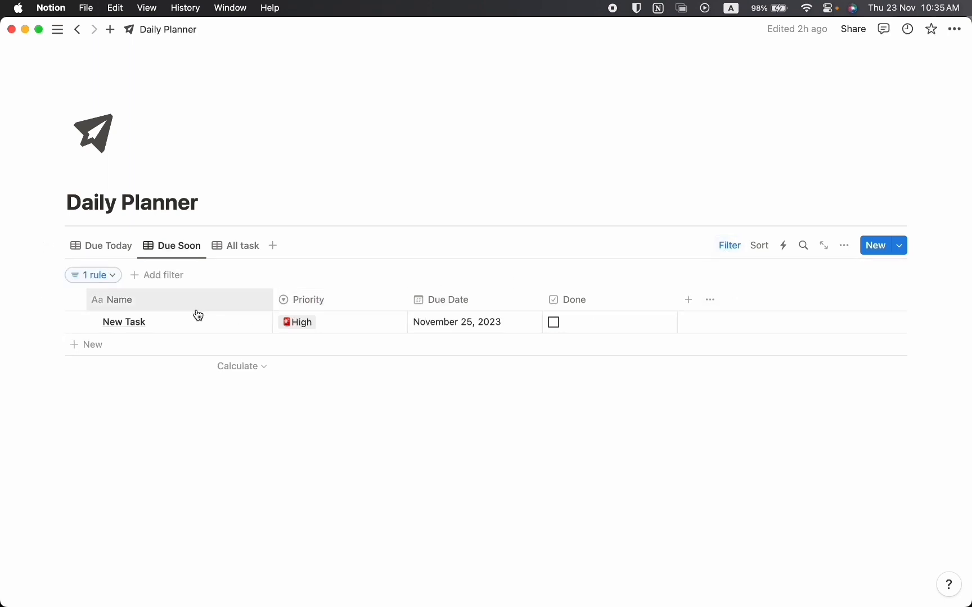
pyautogui.click(142, 275)
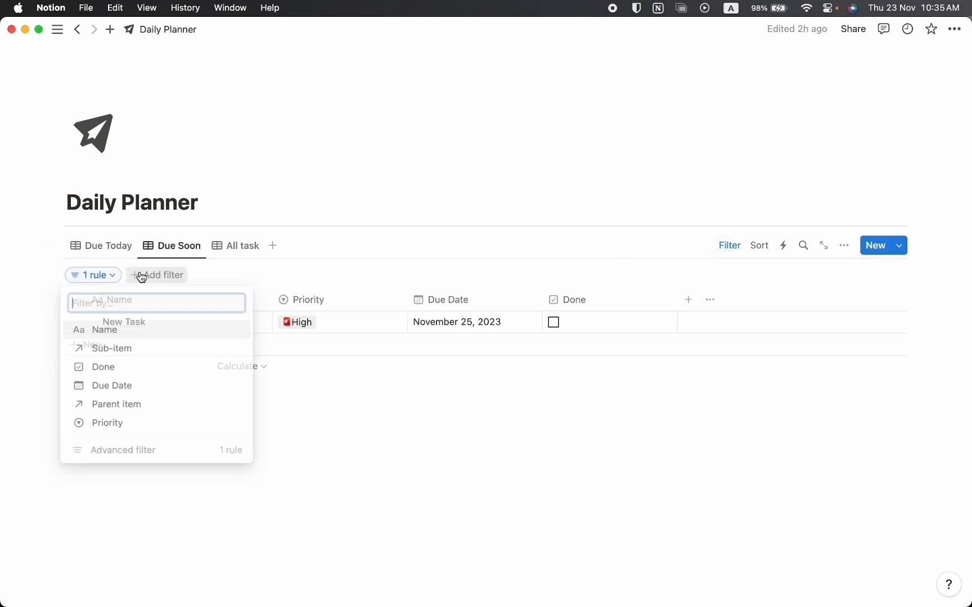
pyautogui.click(132, 368)
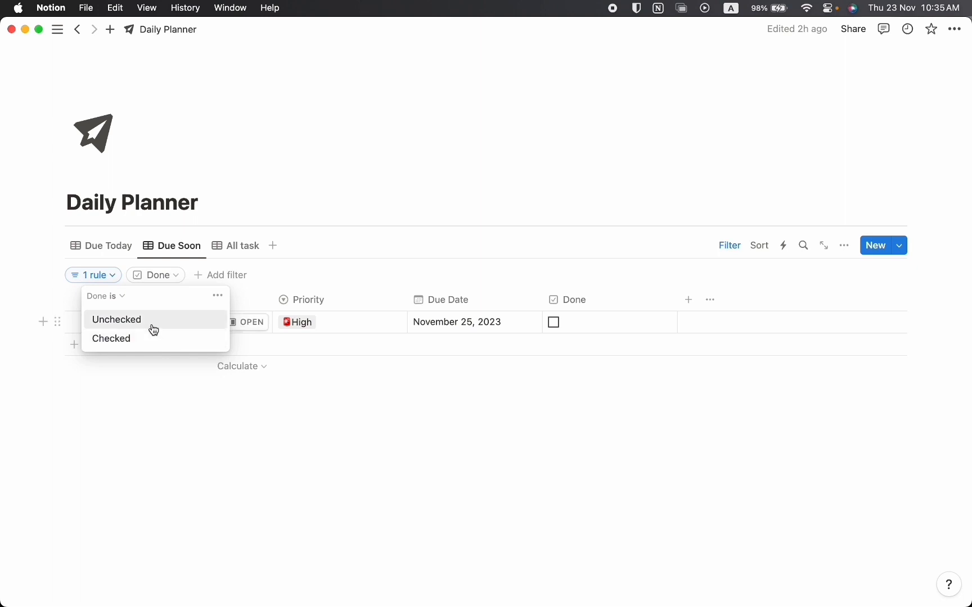
pyautogui.click(152, 327)
pyautogui.click(578, 328)
pyautogui.click(554, 325)
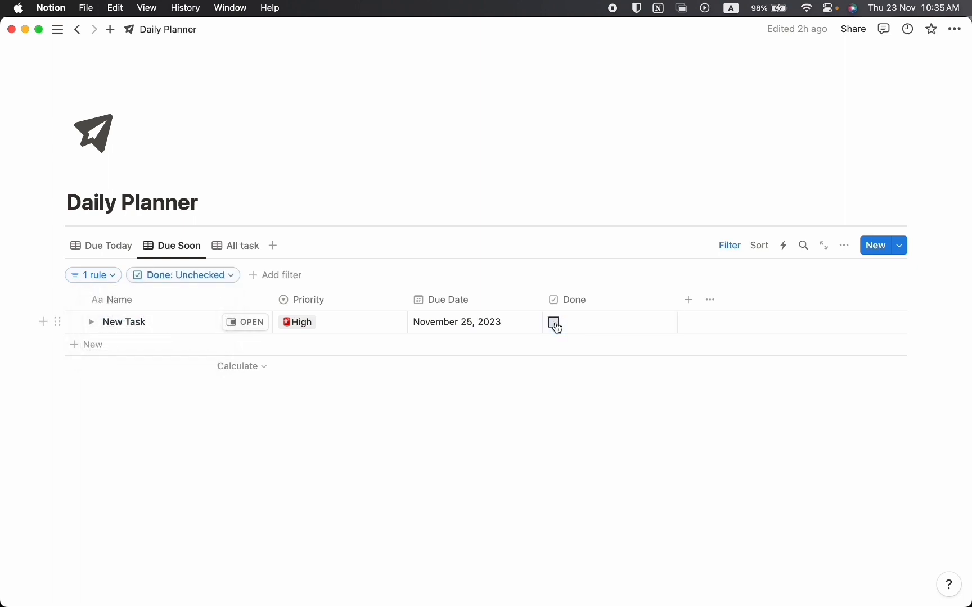
# Sort the All task view by Done ascending as the first sort and Due Date ascending as the second.
pyautogui.click(252, 254)
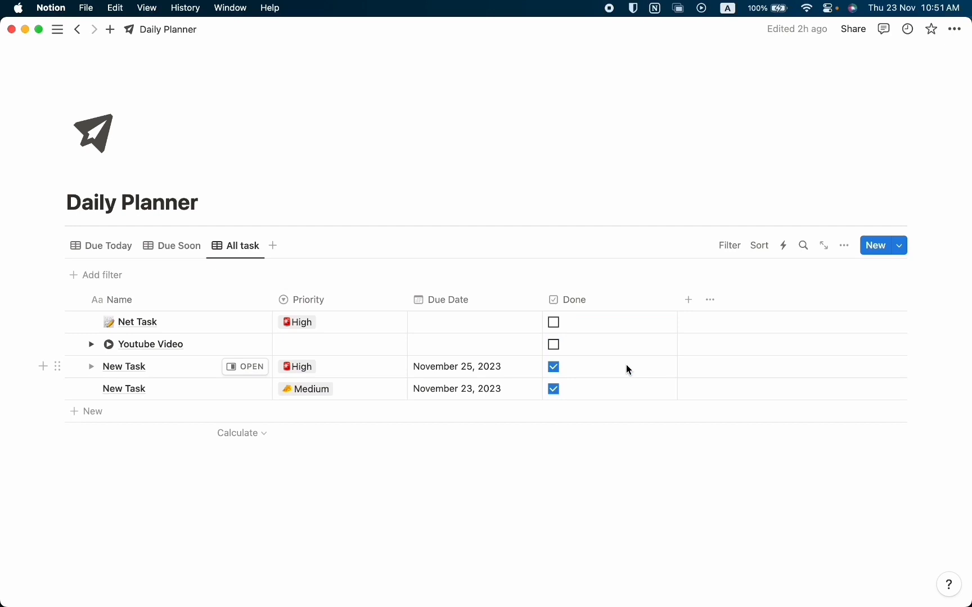
pyautogui.click(756, 250)
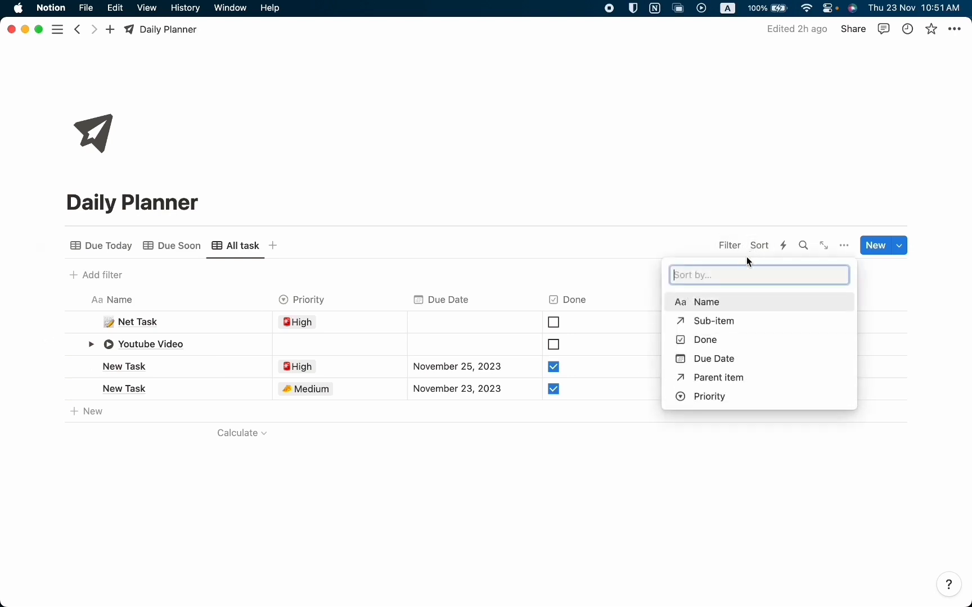
pyautogui.click(743, 367)
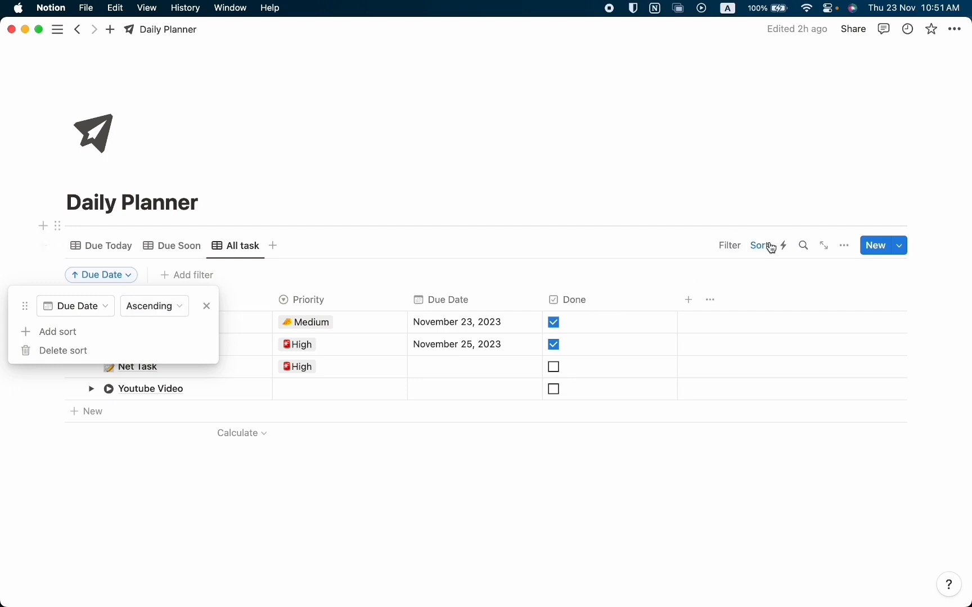
pyautogui.click(145, 341)
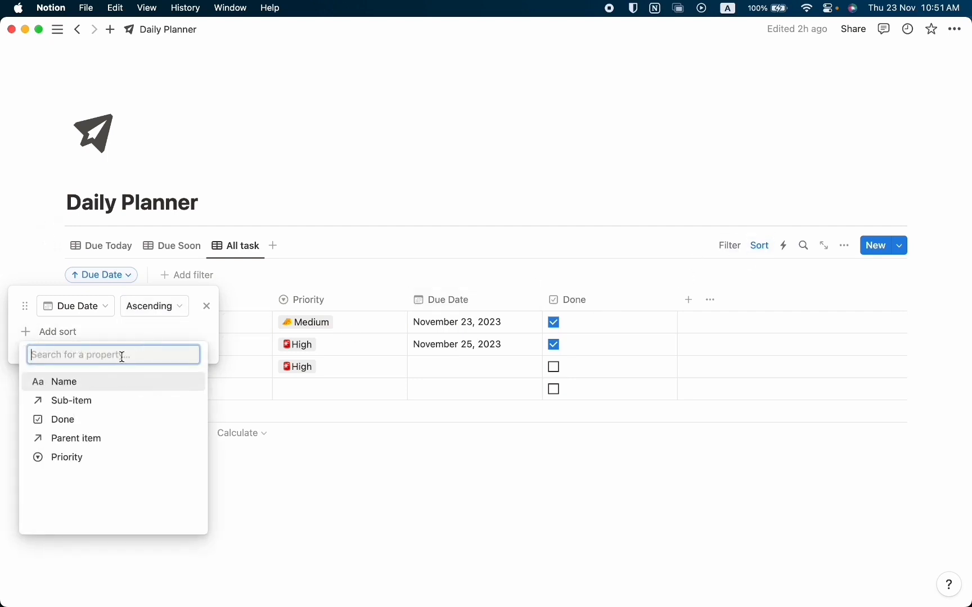
pyautogui.click(95, 417)
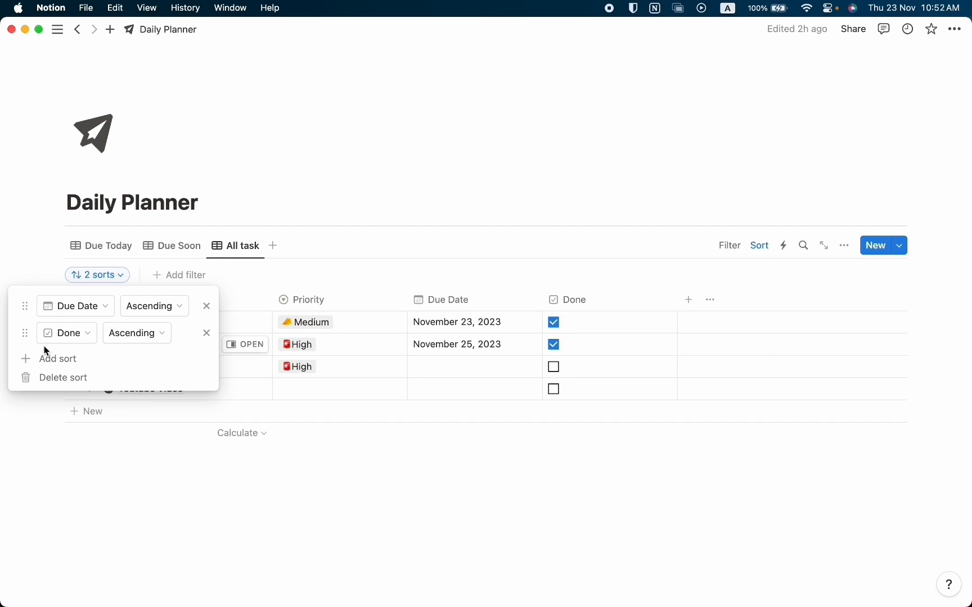
pyautogui.moveTo(30, 338); pyautogui.dragTo(35, 303)
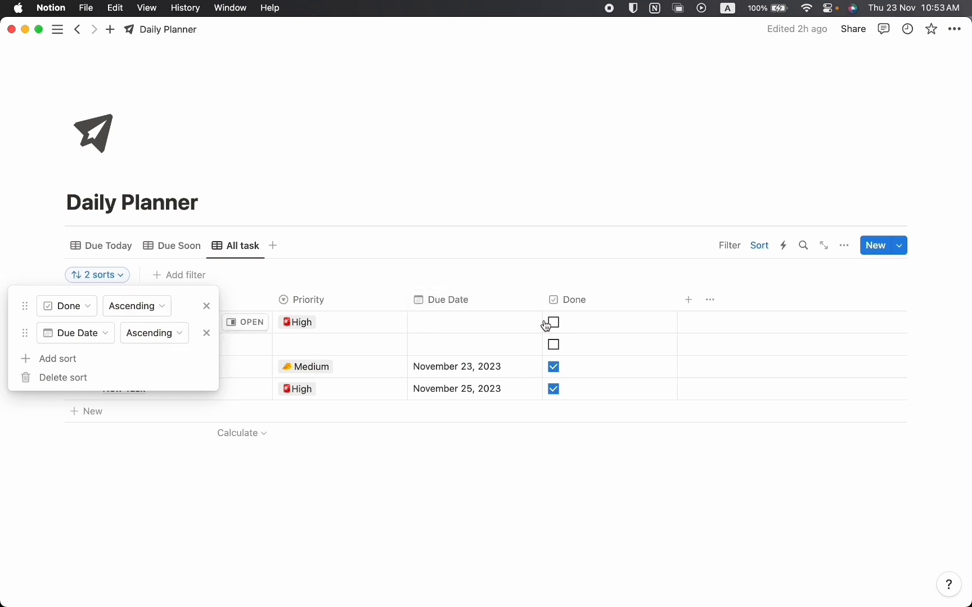
pyautogui.click(516, 327)
pyautogui.press('Escape')
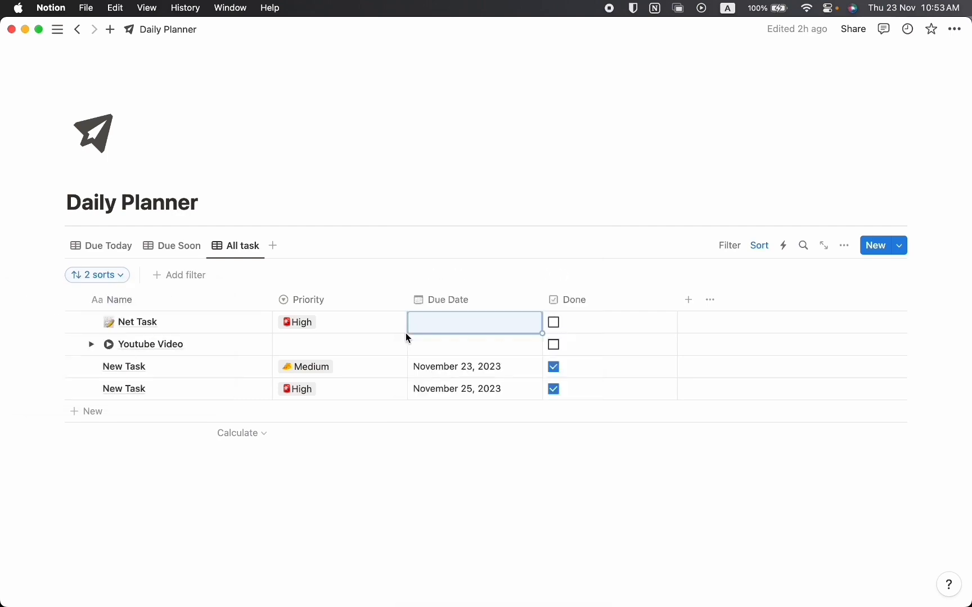
# Switch to Firefox and examine the layout of the Daily Planner (Demo) page around its task database.
pyautogui.moveTo(0, 43); pyautogui.dragTo(366, 92)
pyautogui.doubleClick(367, 91)
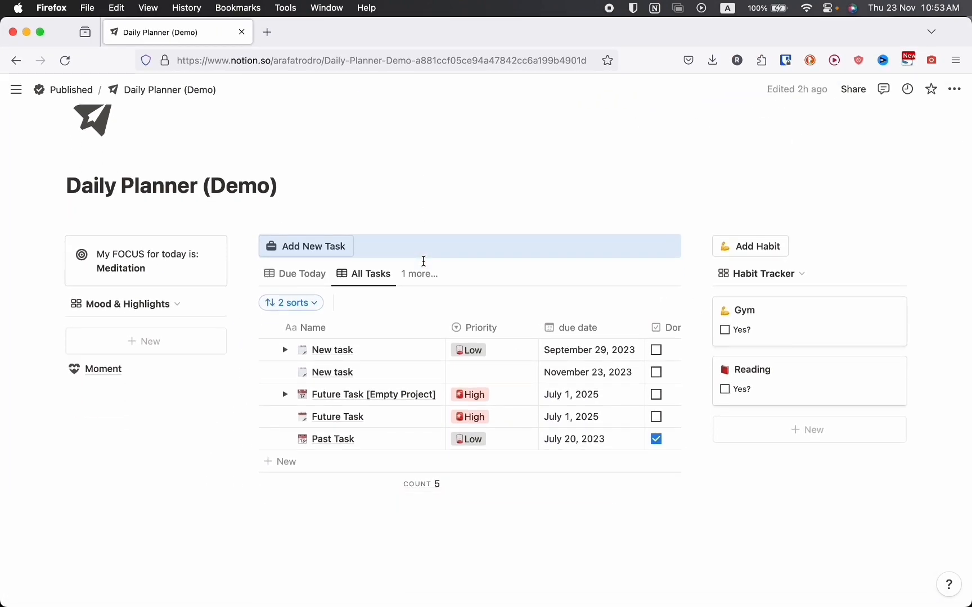
pyautogui.scroll(1, 423, 261)
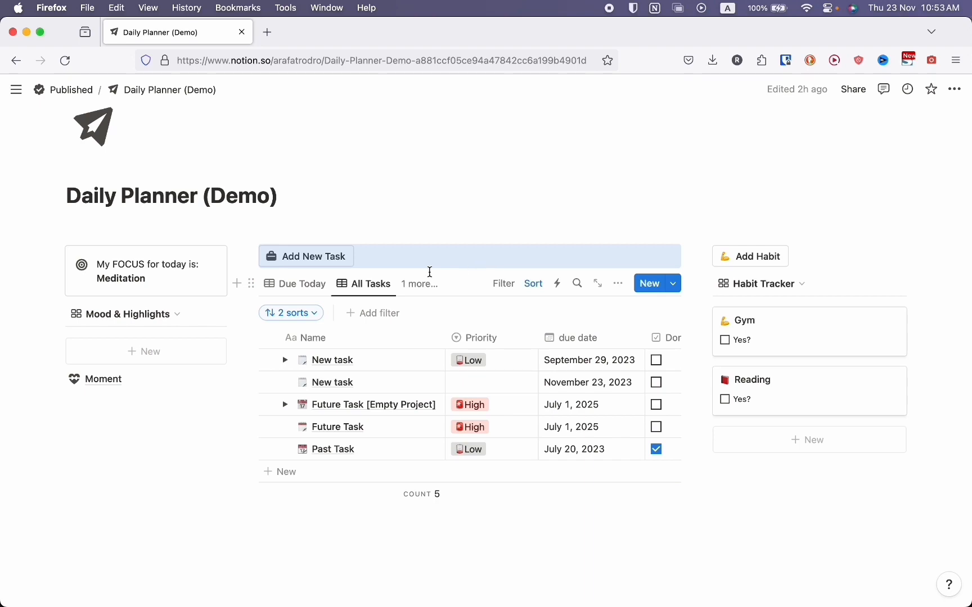
pyautogui.moveTo(372, 34); pyautogui.dragTo(0, 83)
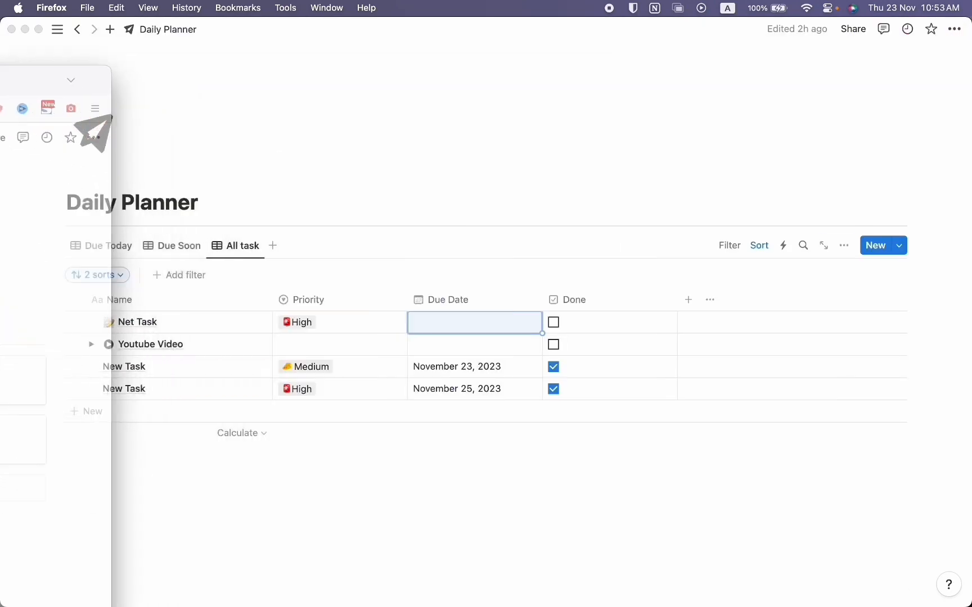
# Insert a callout block below the task database and give it the round target icon from the non-emoji icons.
pyautogui.click(151, 442)
pyautogui.write('/call')
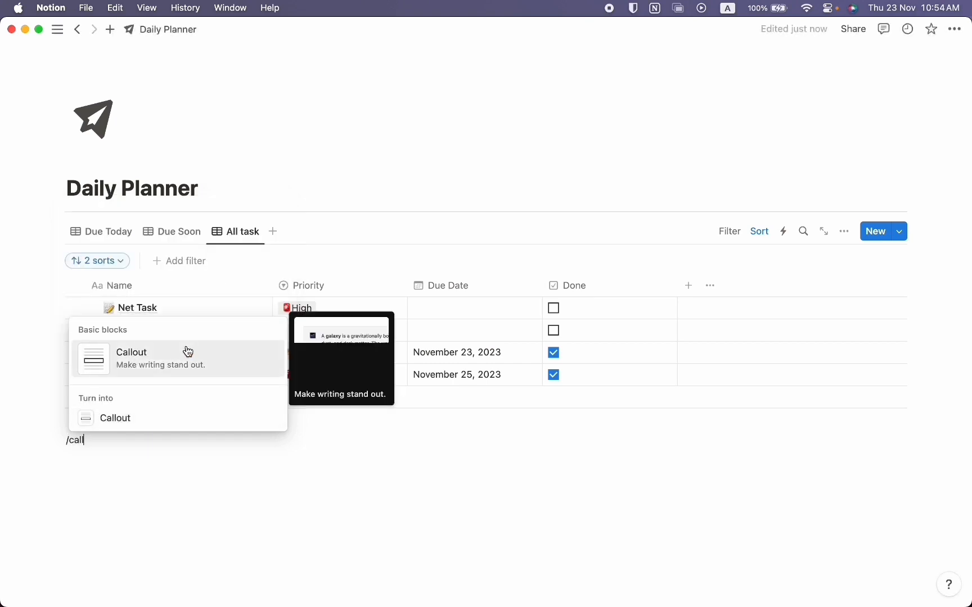
pyautogui.click(186, 365)
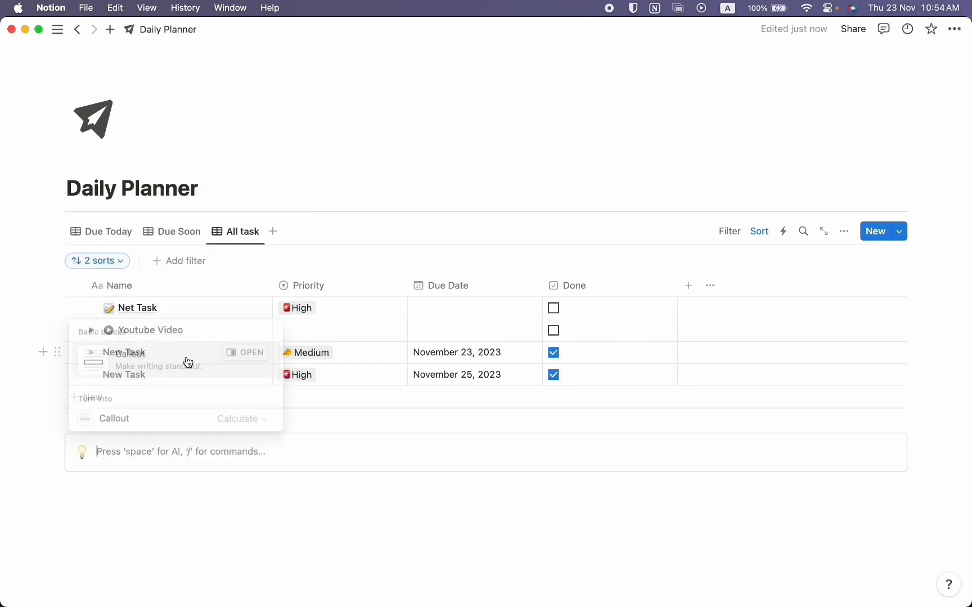
pyautogui.click(81, 455)
pyautogui.write('target')
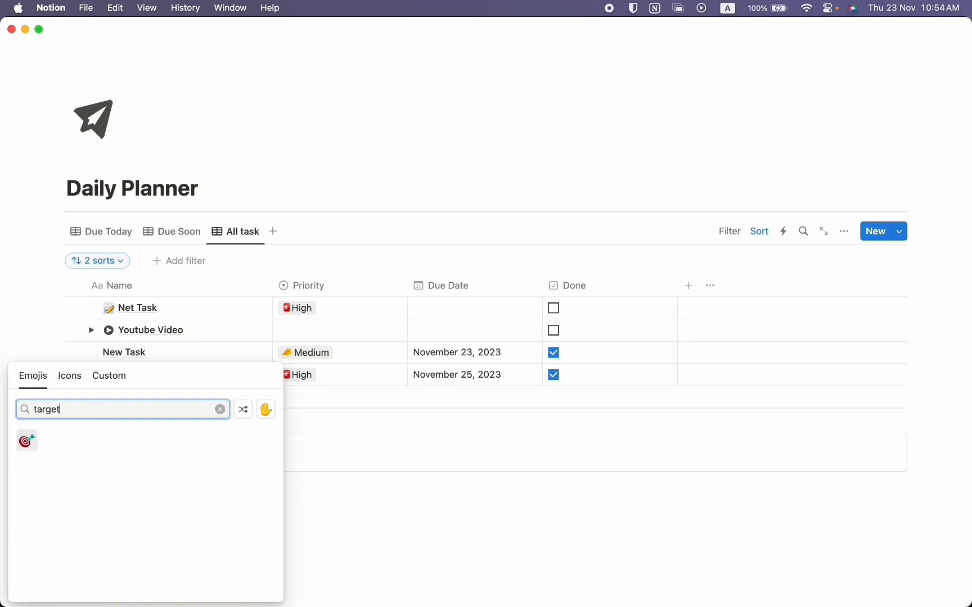
pyautogui.click(70, 377)
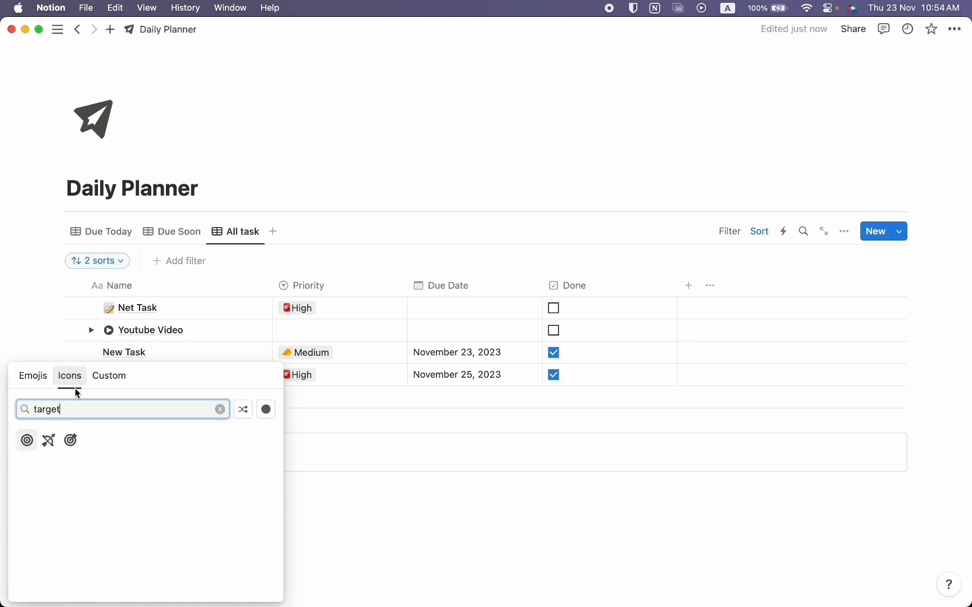
pyautogui.click(26, 440)
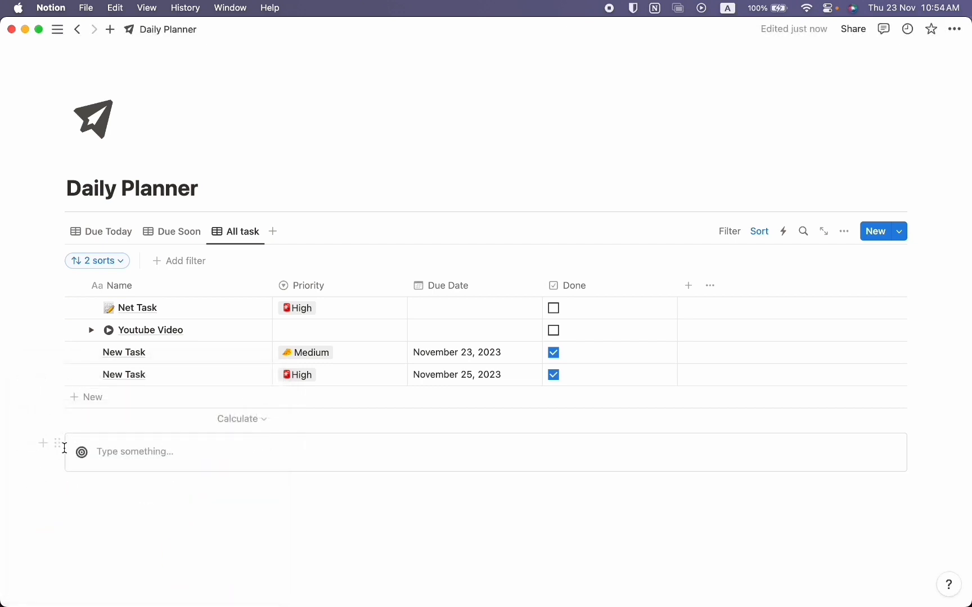
# Set the callout's color to Default and write "My FOCUS for today is: Meditation" in it, with Meditation in bold.
pyautogui.click(56, 444)
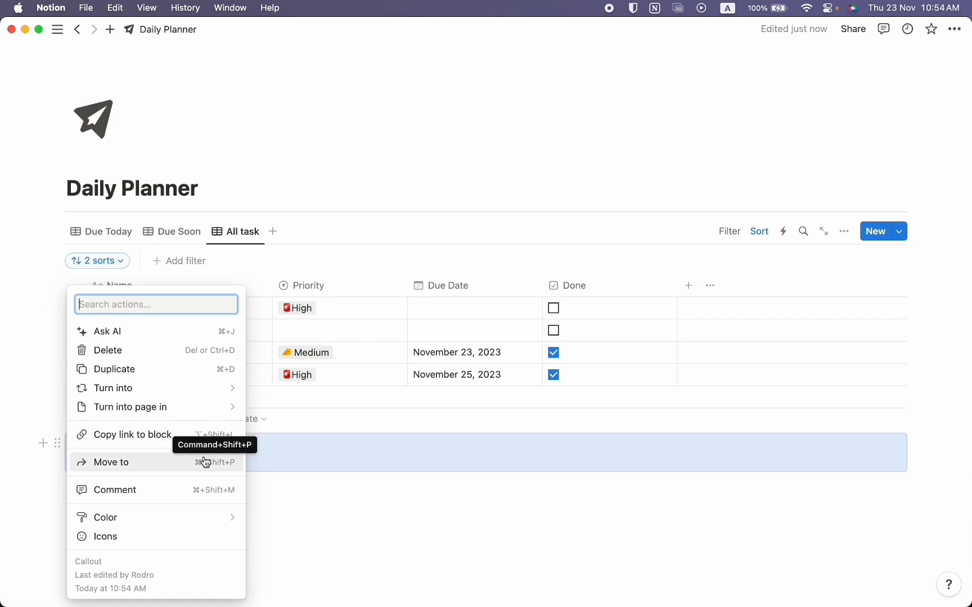
pyautogui.moveTo(193, 518)
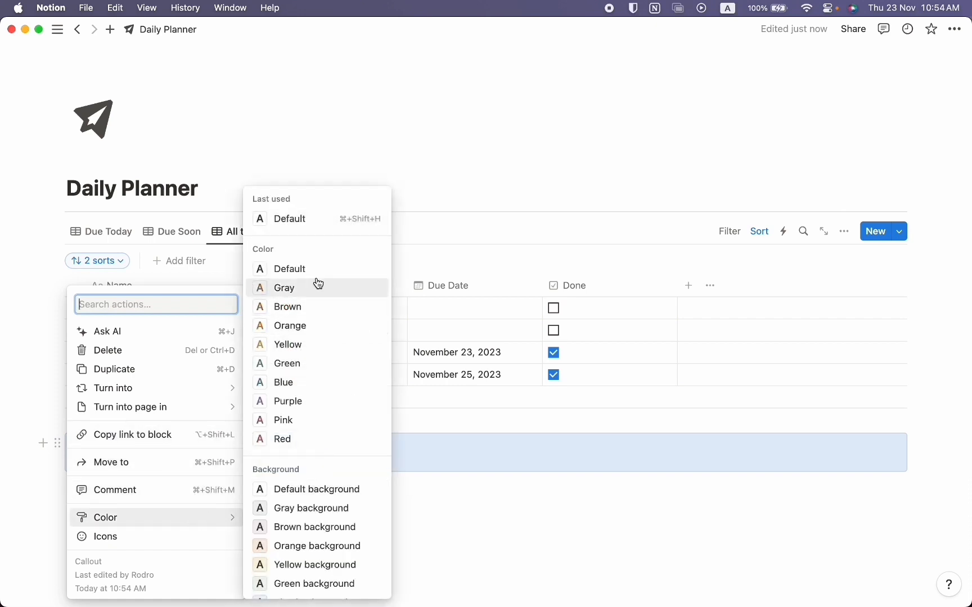
pyautogui.click(315, 271)
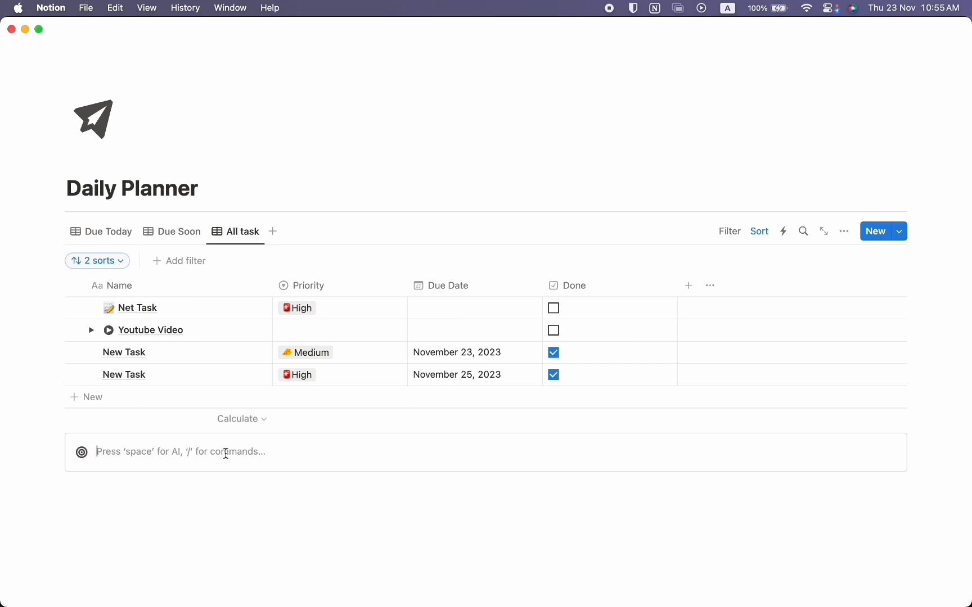
pyautogui.write('My FOCUS for today is: Meditation')
pyautogui.doubleClick(228, 453)
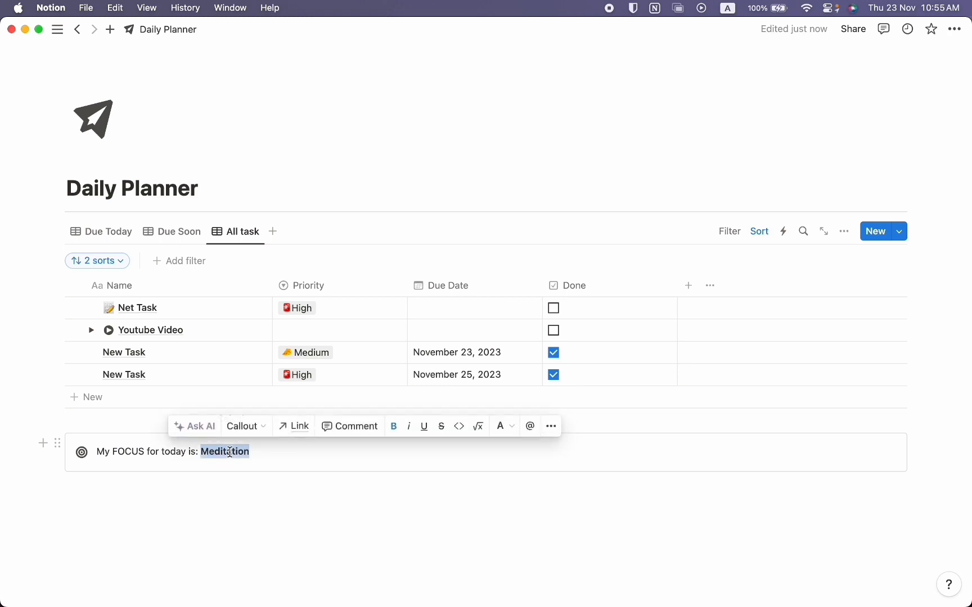
pyautogui.click(394, 428)
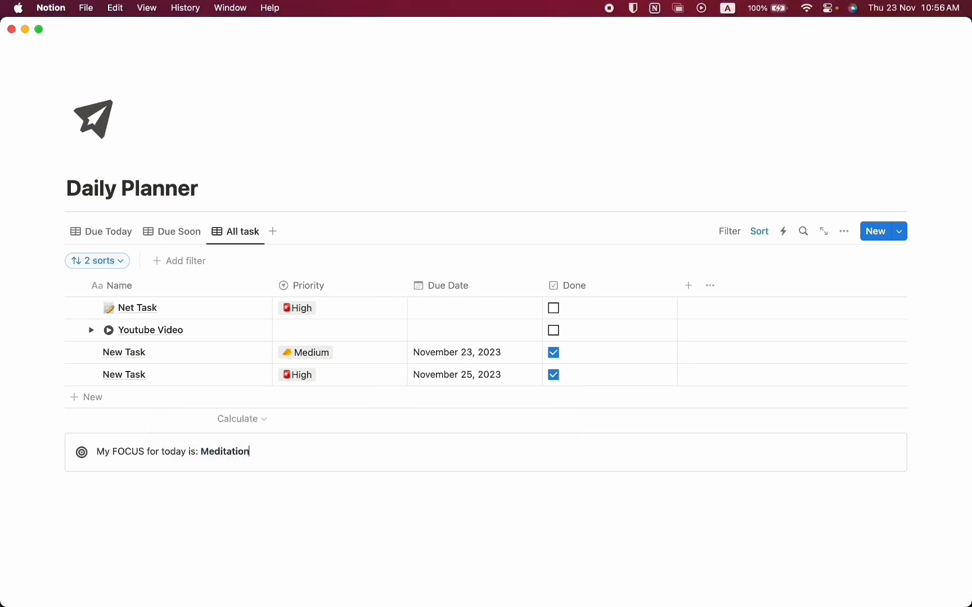
# Insert a table view below the focus callout with a new database as its source and title it Habit Tracker.
pyautogui.click(67, 484)
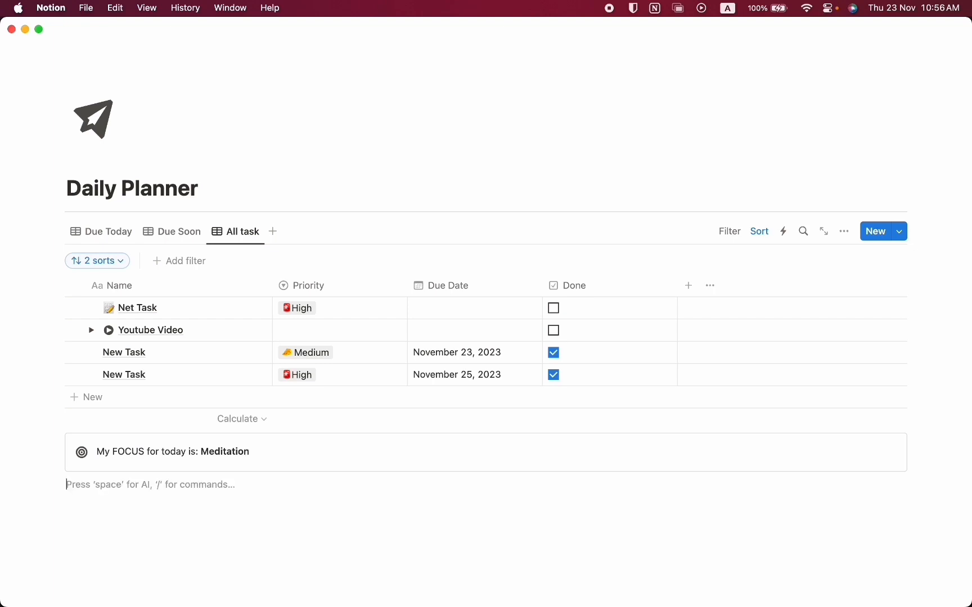
pyautogui.write('/')
pyautogui.press('Down')
pyautogui.press('Down')
pyautogui.press('Down')
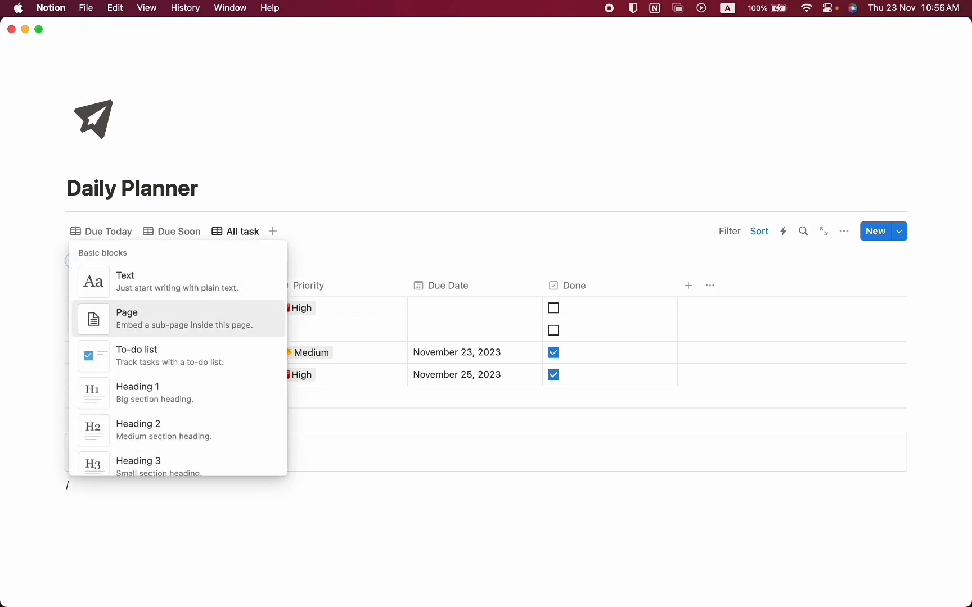
pyautogui.write('data')
pyautogui.press('Down')
pyautogui.press('Down')
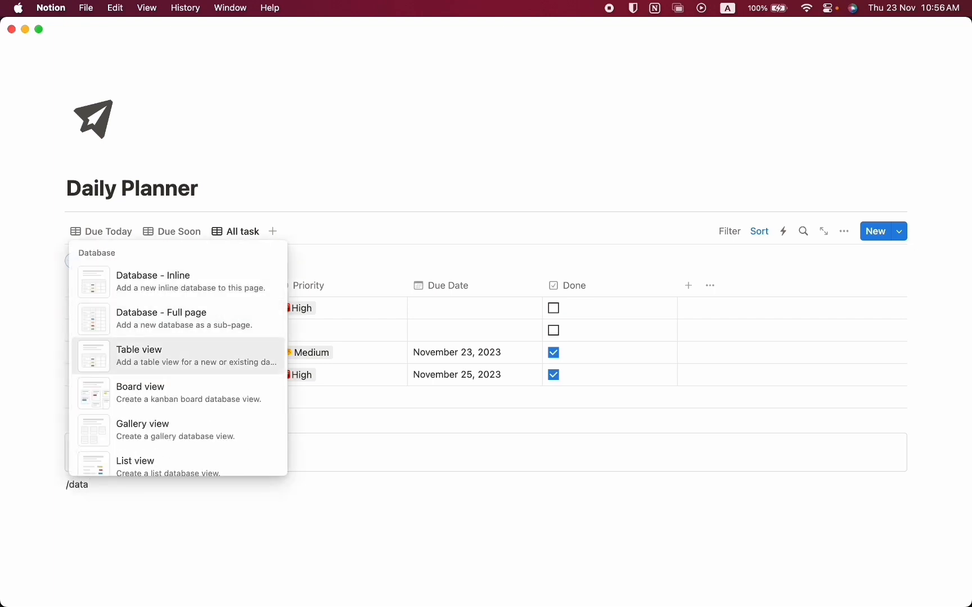
pyautogui.press('Return')
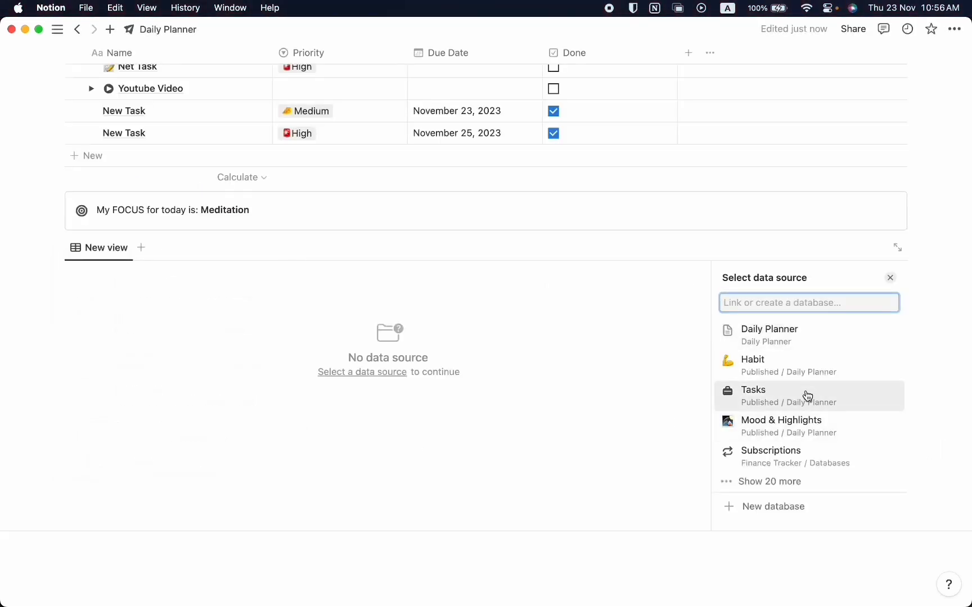
pyautogui.click(797, 507)
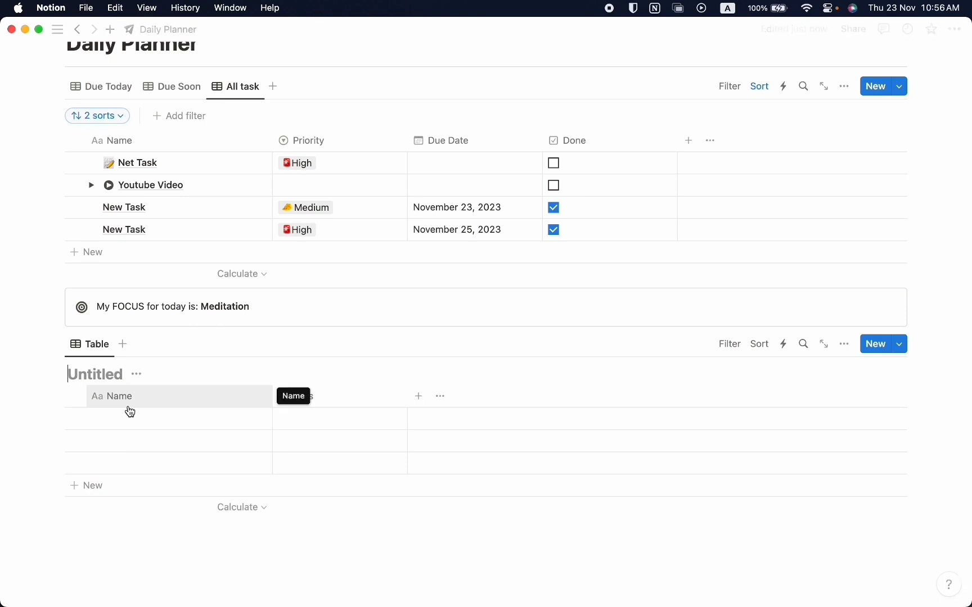
pyautogui.write('Habit Tracker')
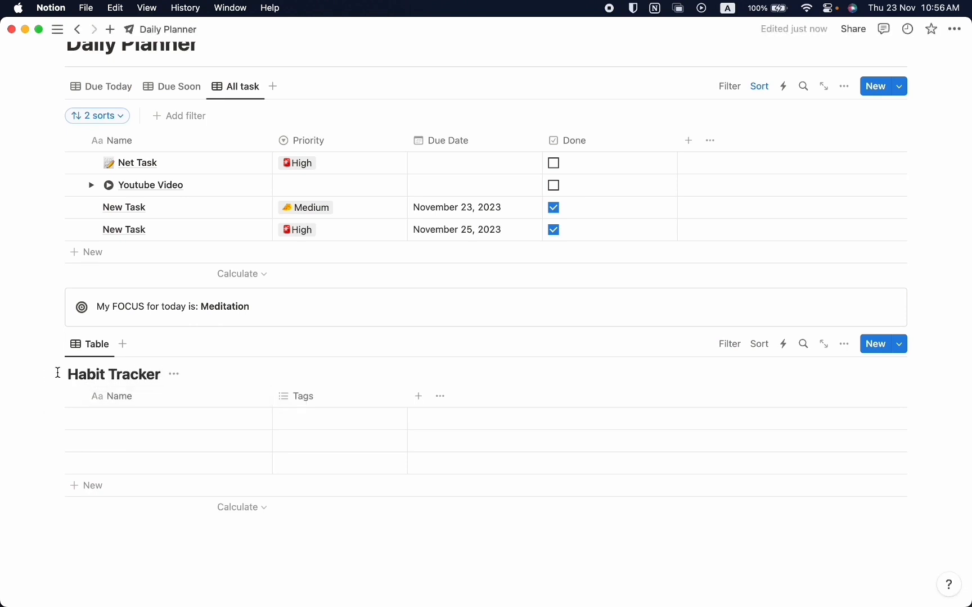
# Add the entries Gym and Reading to the first two rows of the Habit Tracker database.
pyautogui.click(103, 420)
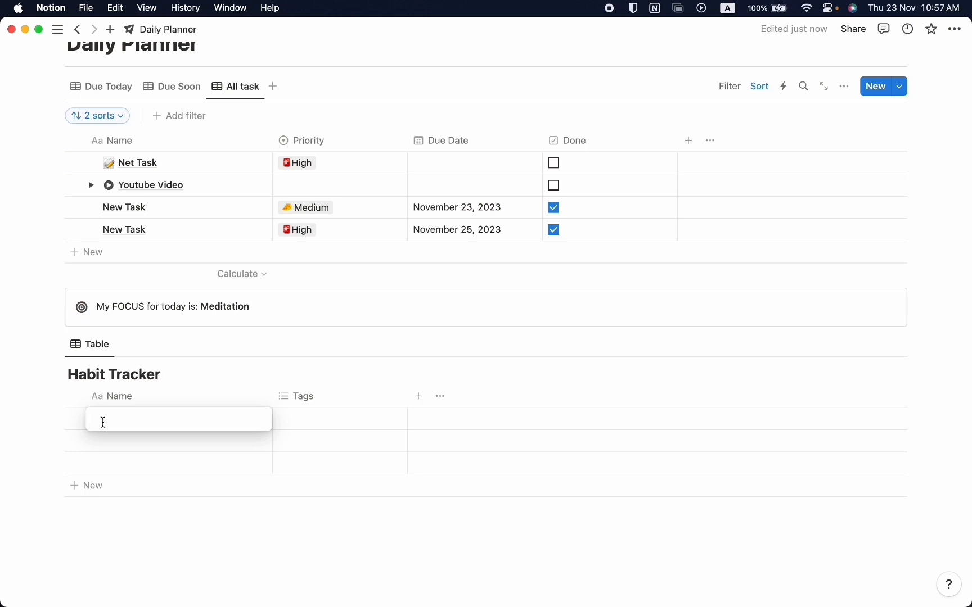
pyautogui.write('Gym')
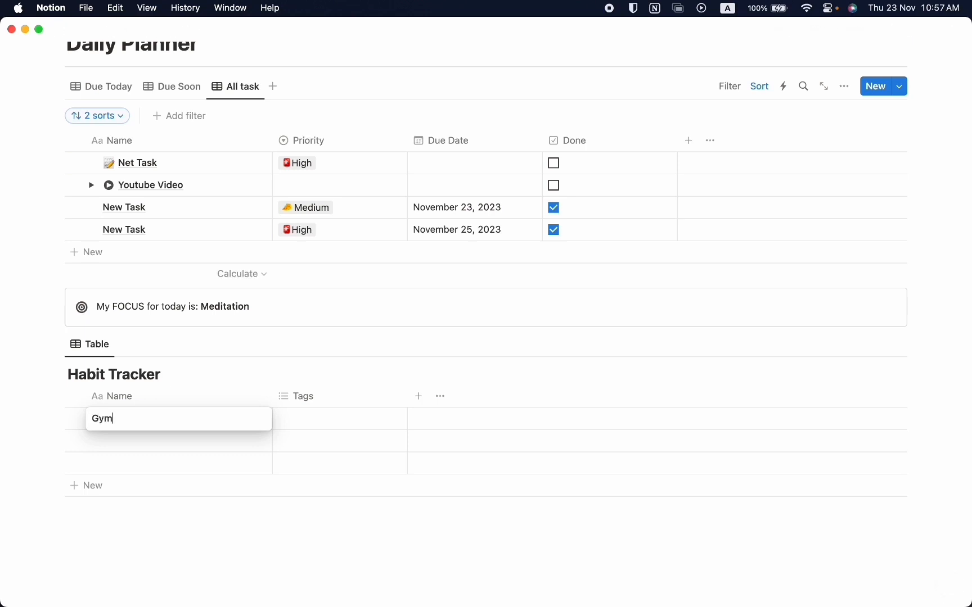
pyautogui.press('Return')
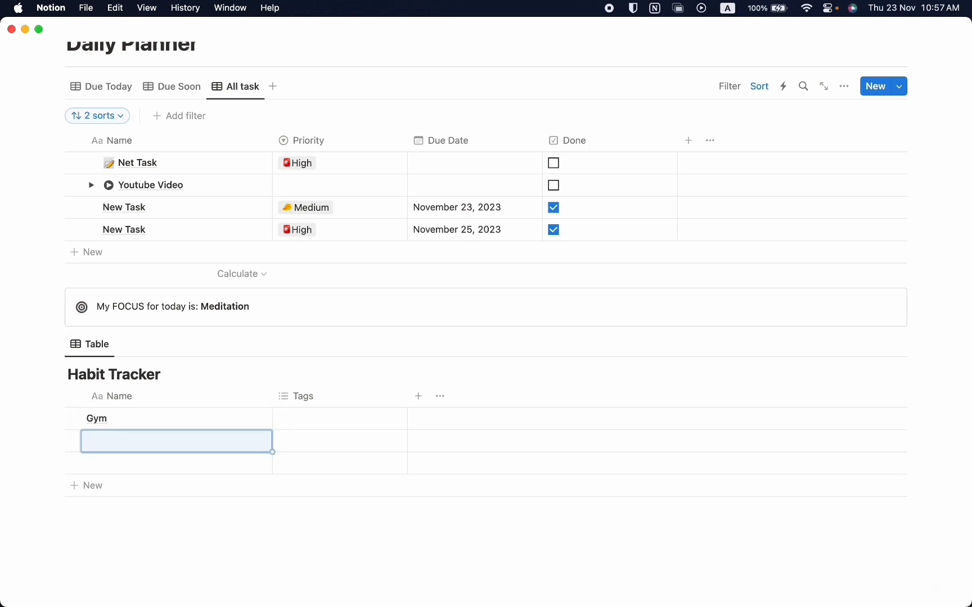
pyautogui.click(106, 439)
pyautogui.write('Reading')
pyautogui.press('Return')
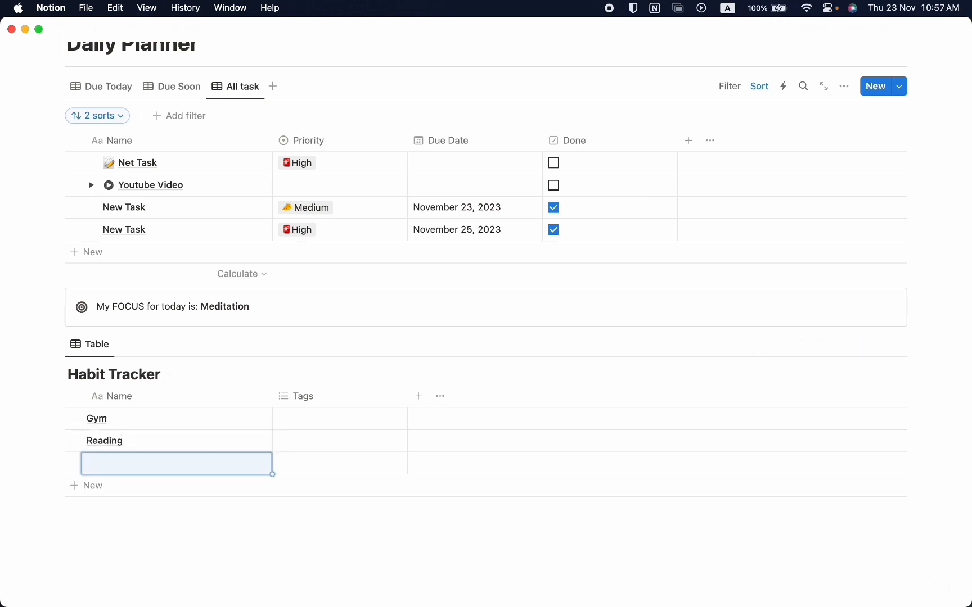
# Give the Gym habit page the flexed muscle emoji as its icon.
pyautogui.click(233, 418)
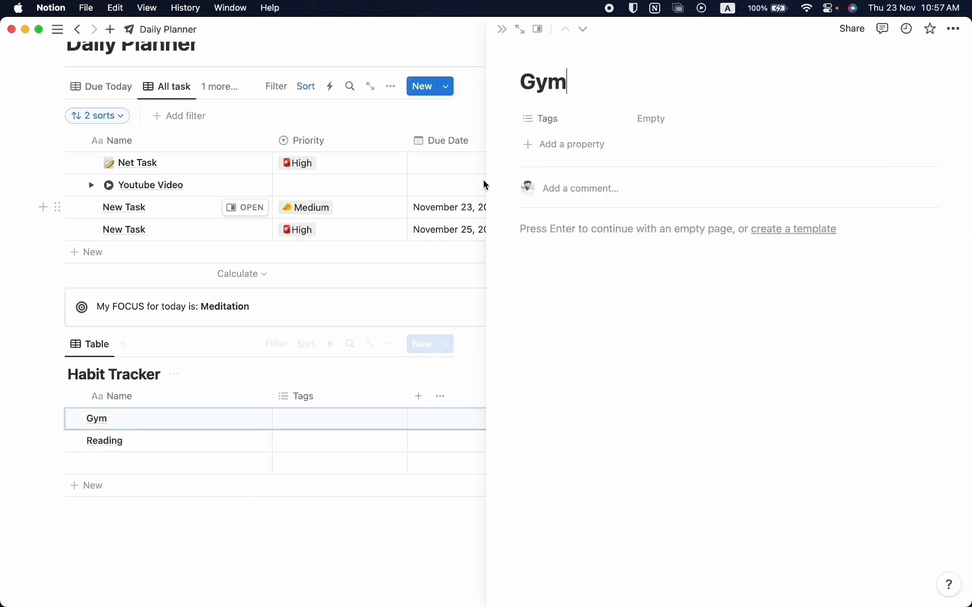
pyautogui.click(534, 54)
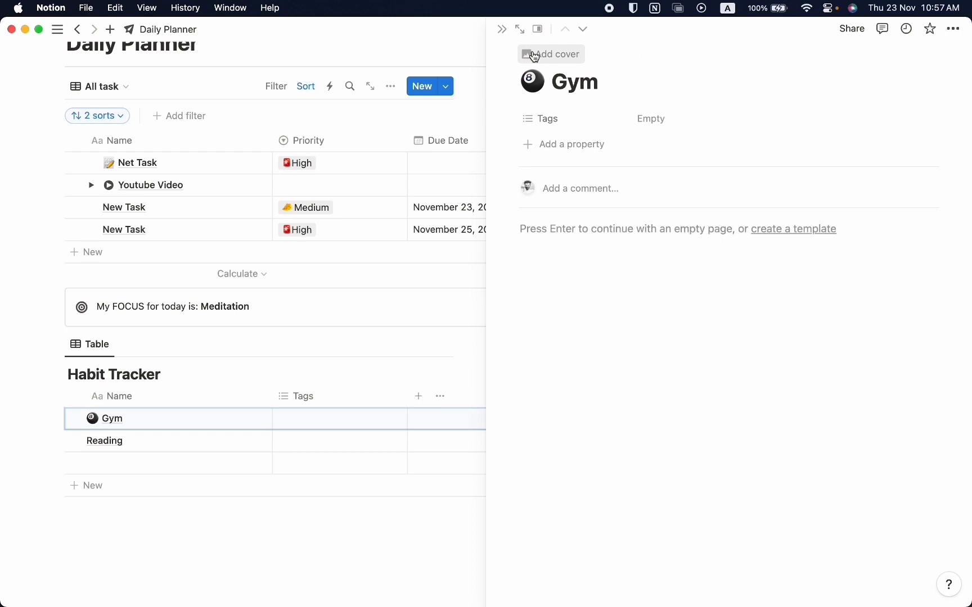
pyautogui.click(533, 82)
pyautogui.write('muscle')
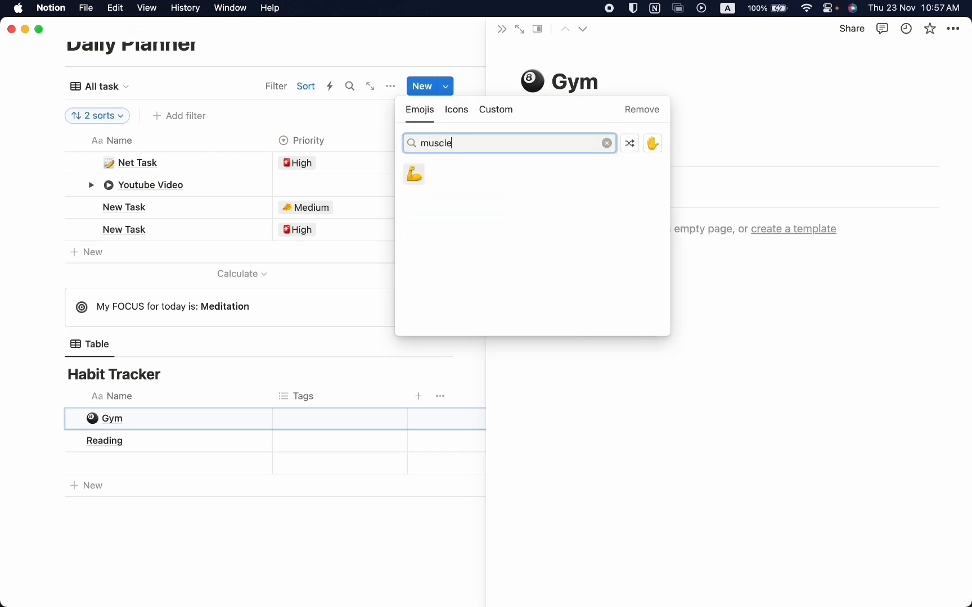
pyautogui.click(415, 175)
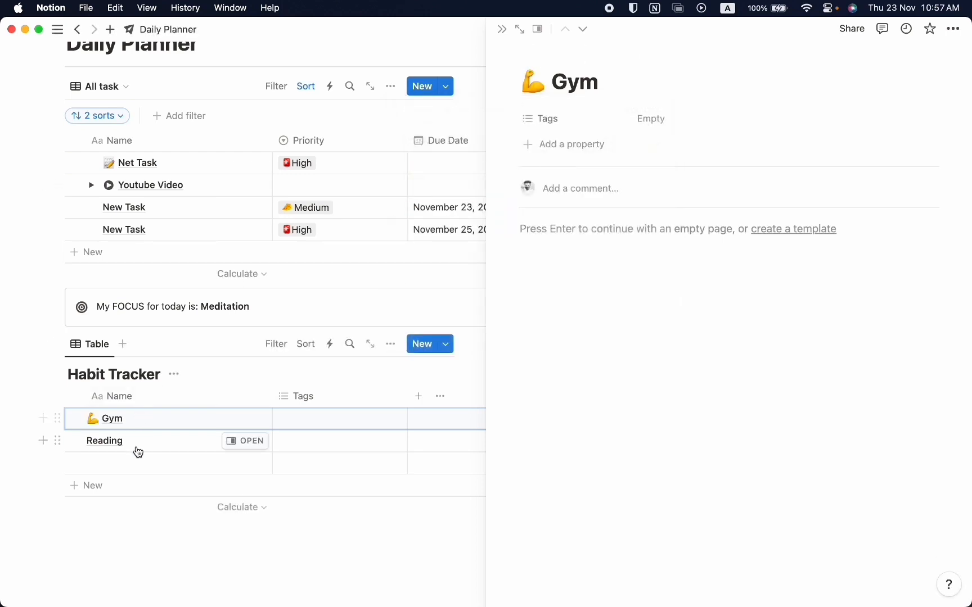
# Give the Reading habit page the red book emoji as its icon and close the page.
pyautogui.click(233, 446)
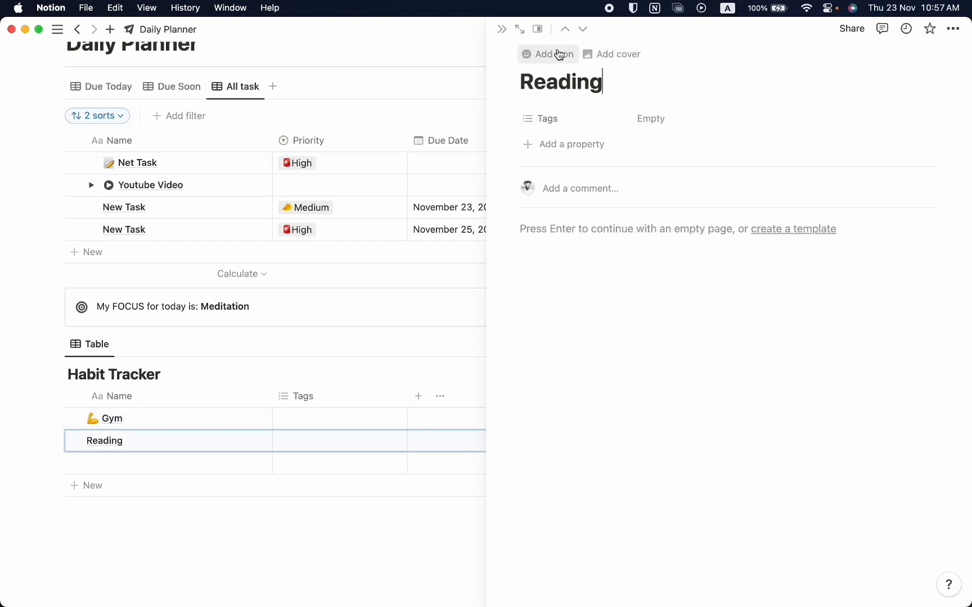
pyautogui.click(549, 54)
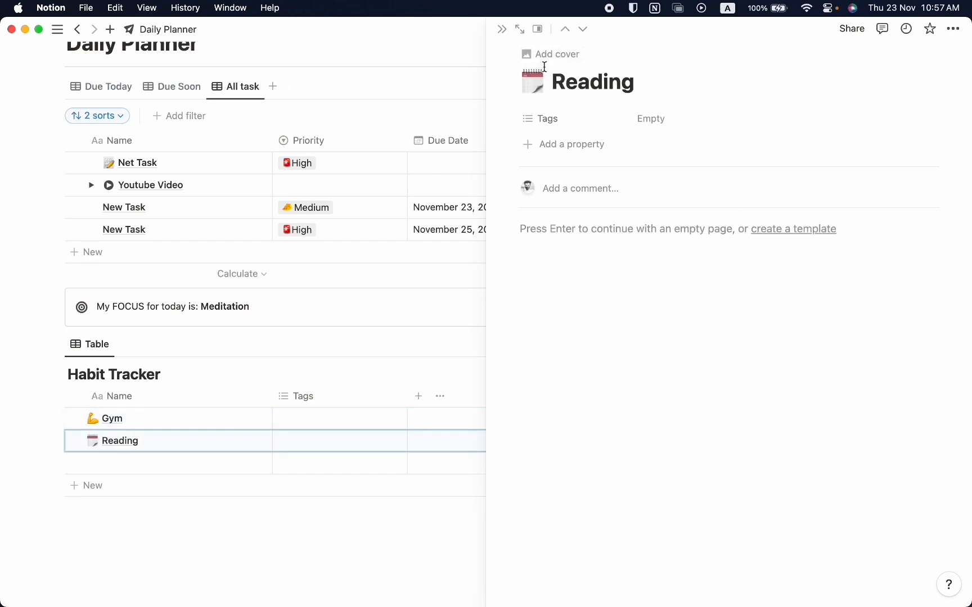
pyautogui.click(532, 81)
pyautogui.write('Book')
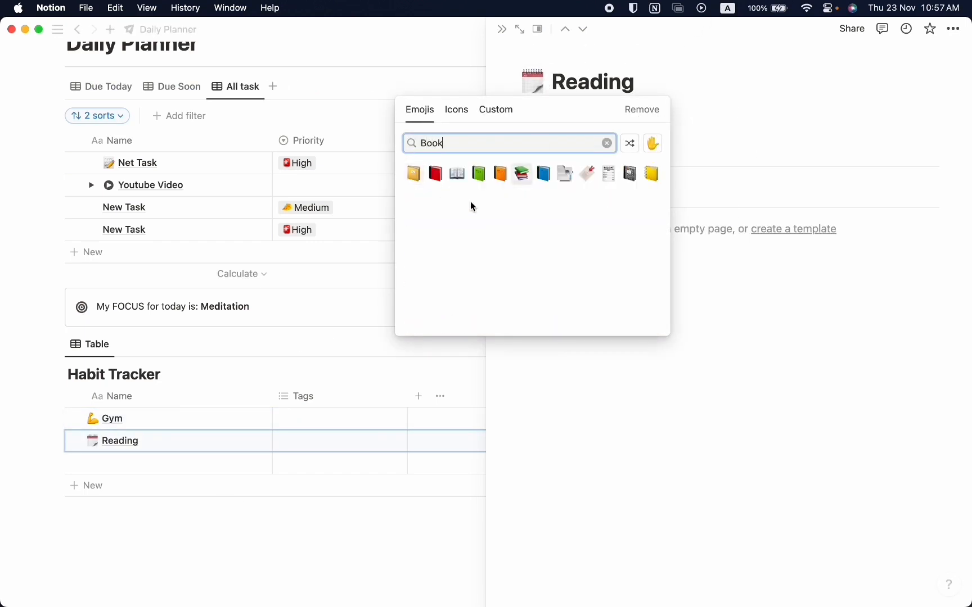
pyautogui.click(436, 175)
pyautogui.press('Escape')
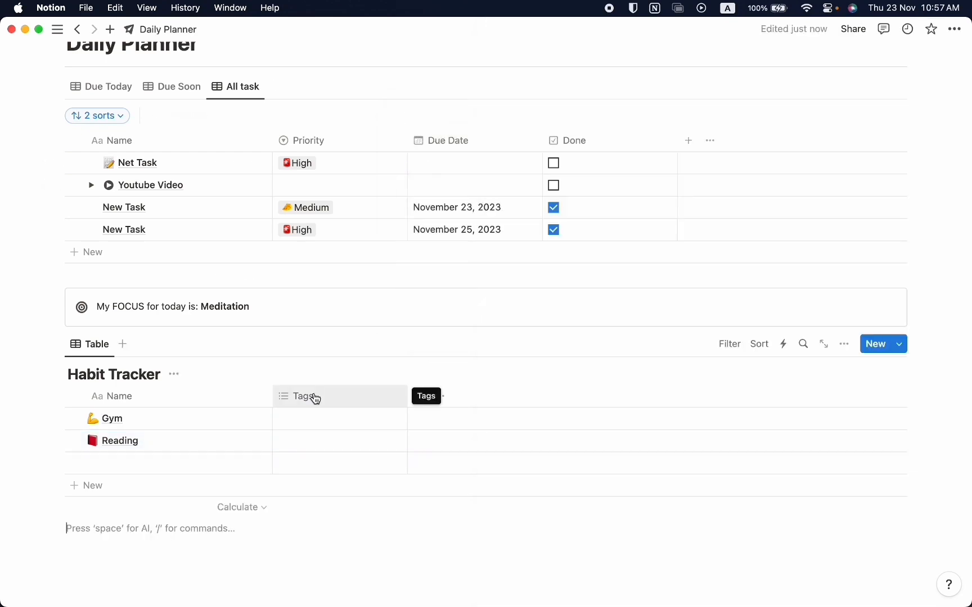
# Delete the Tags property from the Habit Tracker database.
pyautogui.click(316, 397)
pyautogui.click(304, 344)
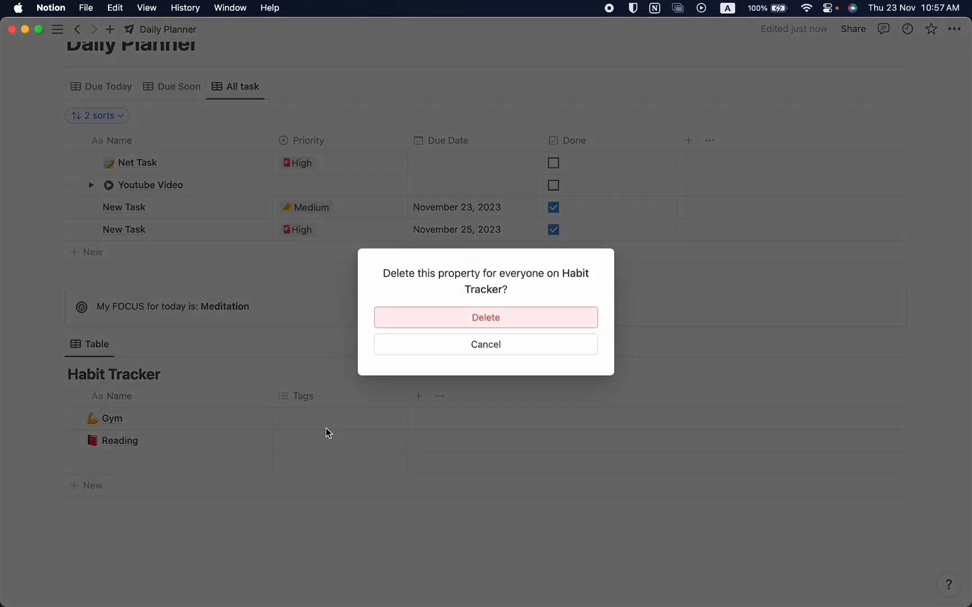
pyautogui.click(447, 320)
# Add a Checkbox property named Done to the Habit Tracker database.
pyautogui.click(284, 396)
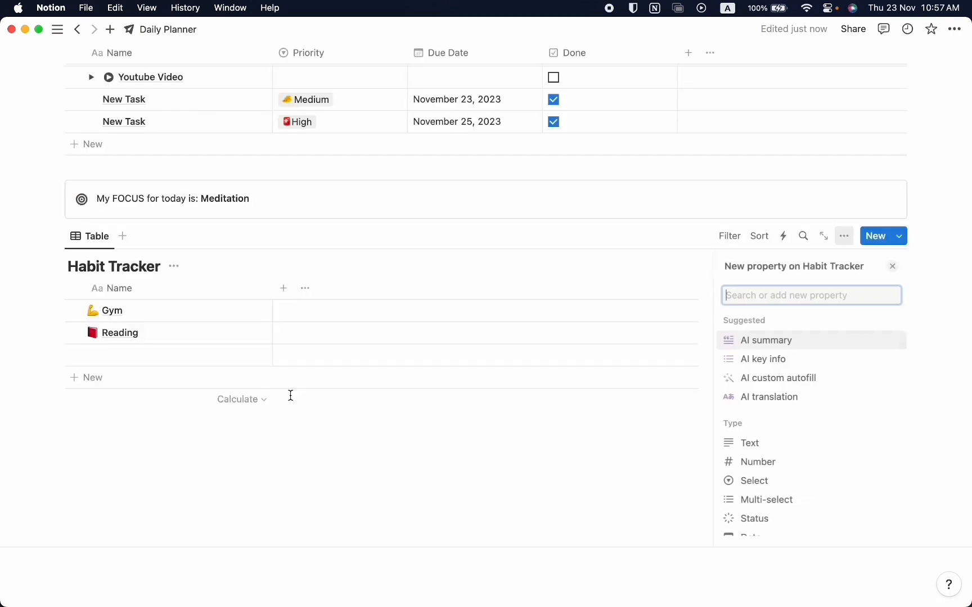
pyautogui.write('chec')
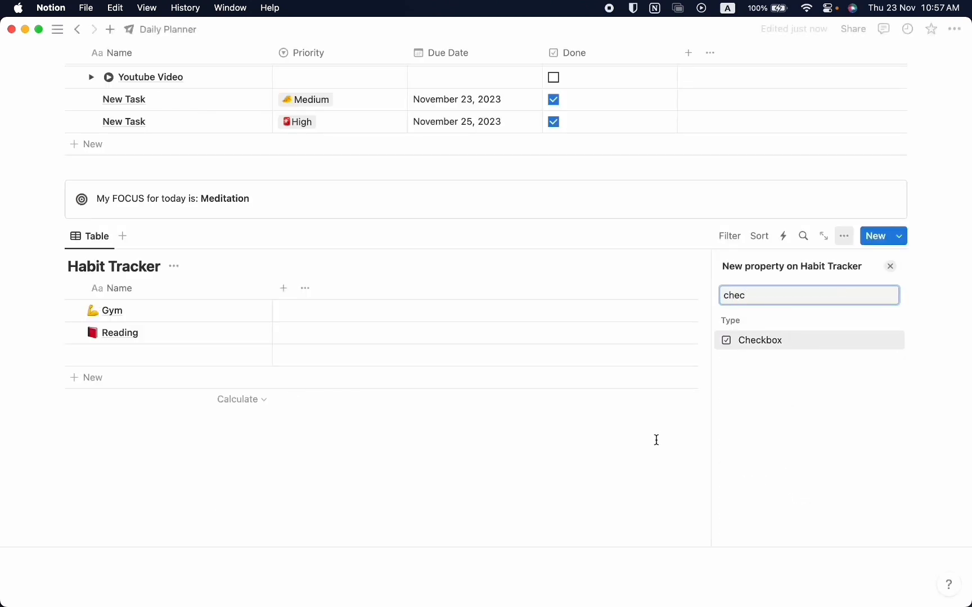
pyautogui.click(785, 349)
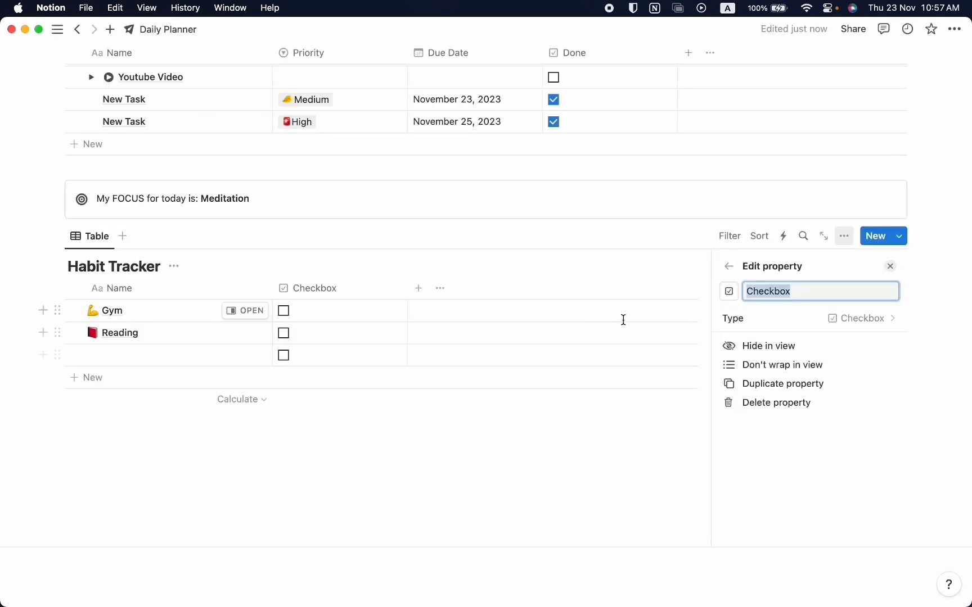
pyautogui.write('Done')
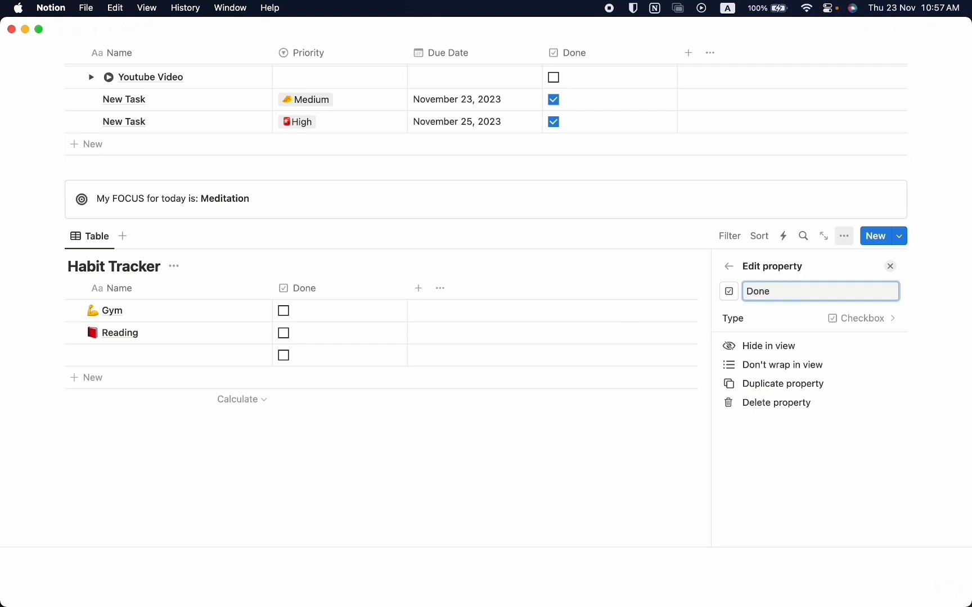
pyautogui.click(901, 270)
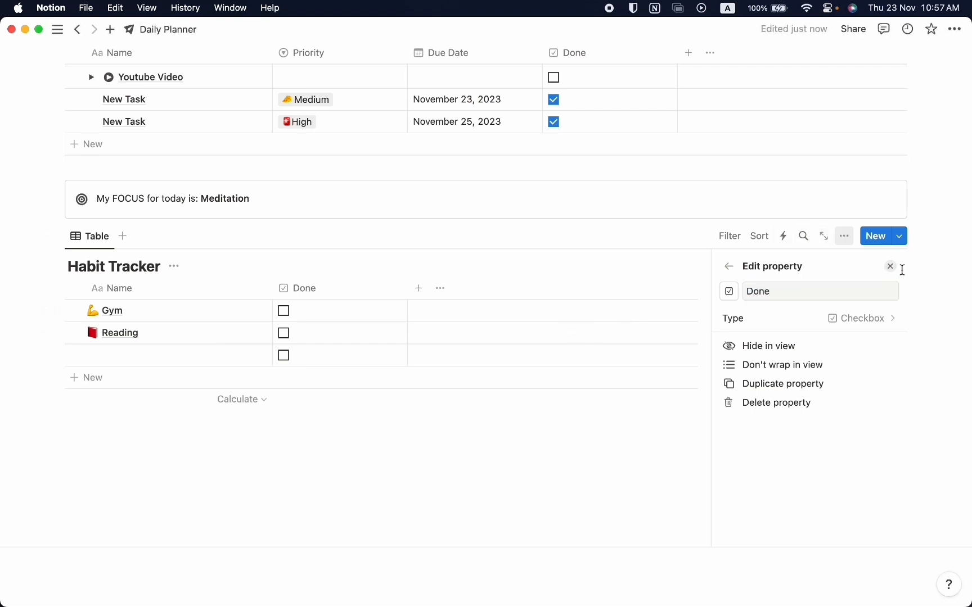
pyautogui.click(892, 267)
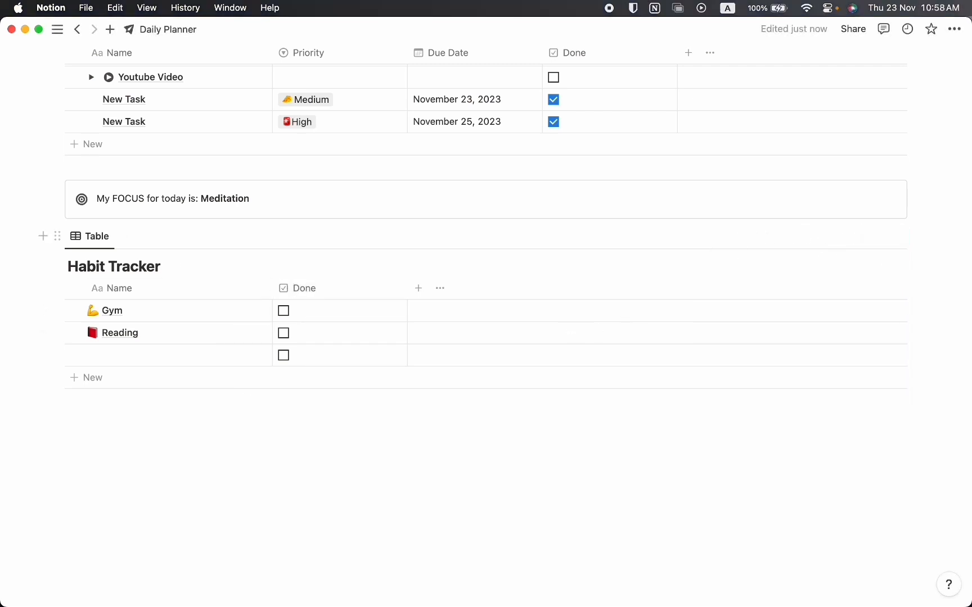
# Switch to Firefox and examine how the Daily Planner (Demo) page arranges its callout, tasks and habit tracker in columns.
pyautogui.moveTo(0, 138); pyautogui.dragTo(413, 208)
pyautogui.doubleClick(413, 208)
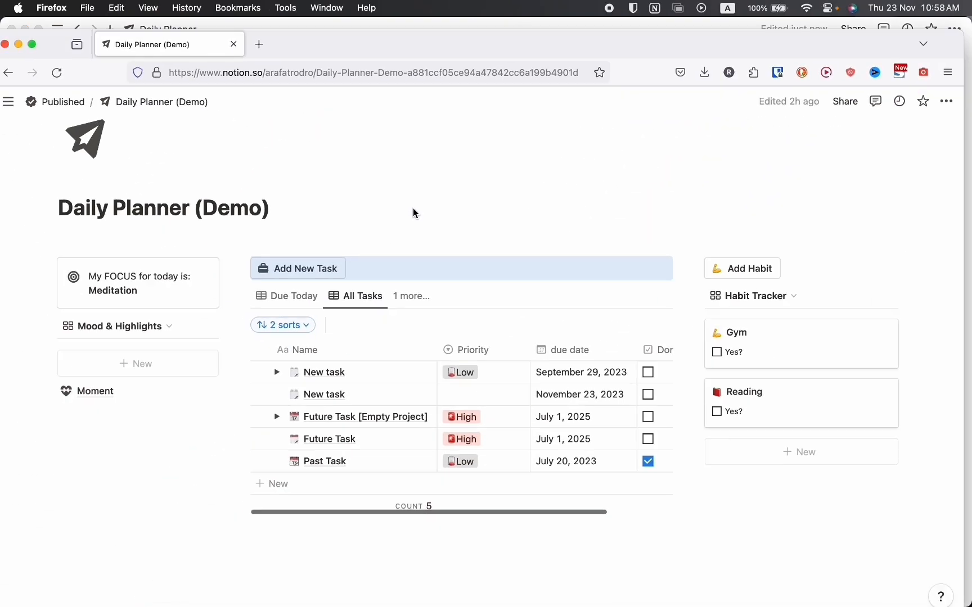
pyautogui.scroll(-1, 626, 392)
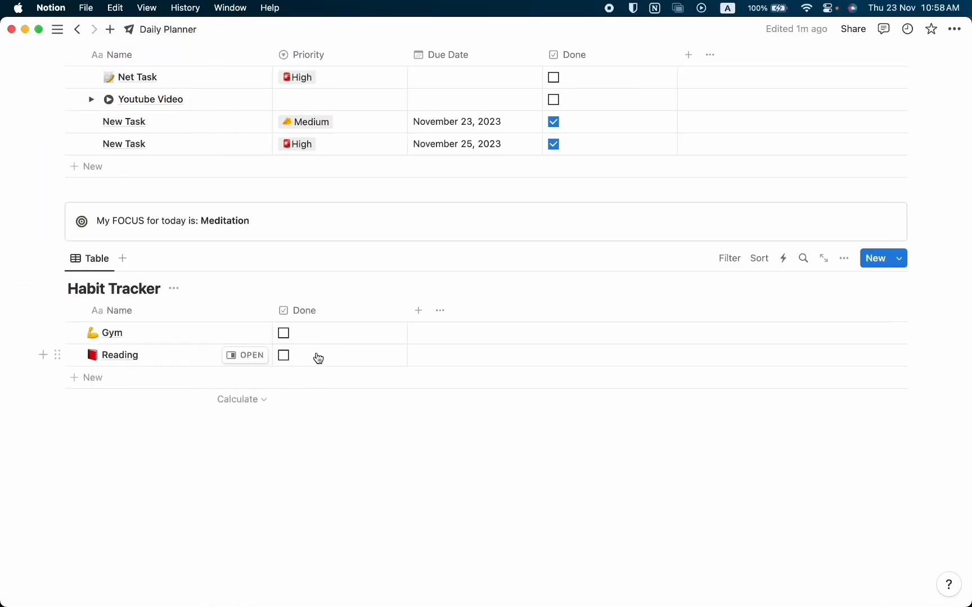
# In Notion, add text blocks A, B and C below the Habit Tracker database and arrange them side by side as three columns.
pyautogui.click(276, 447)
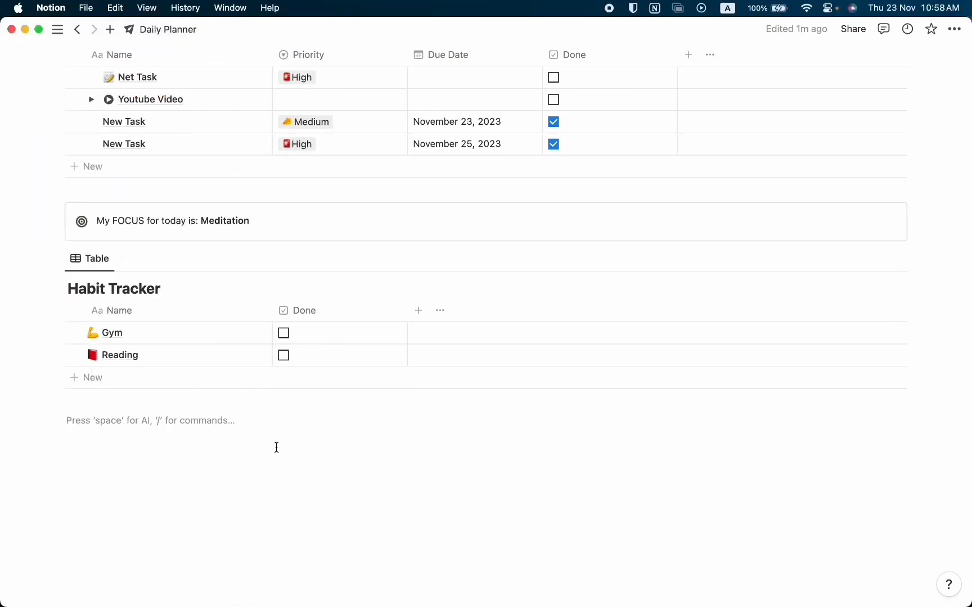
pyautogui.write('A')
pyautogui.press('Return')
pyautogui.write('B')
pyautogui.press('Return')
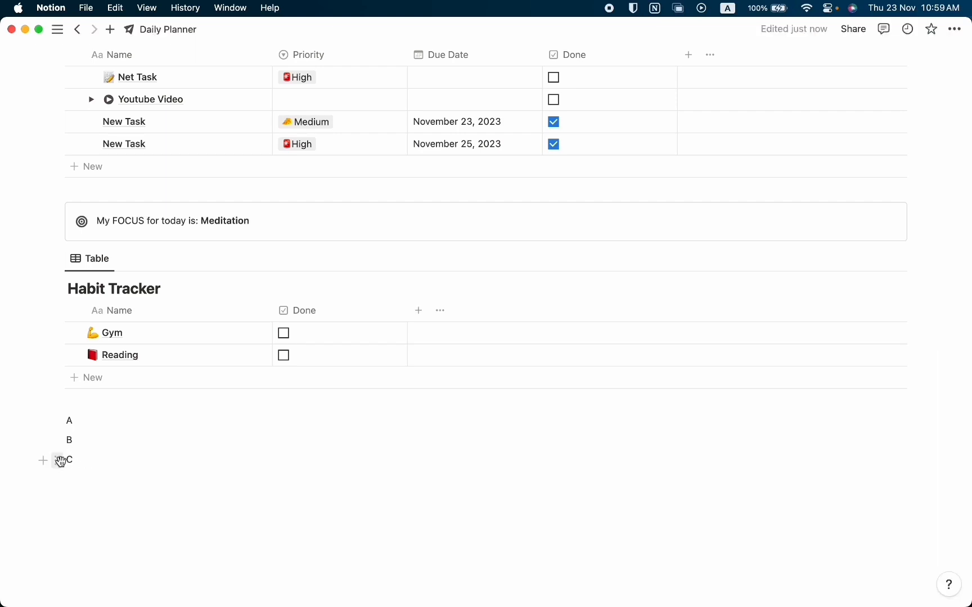
pyautogui.moveTo(60, 461); pyautogui.dragTo(50, 419)
pyautogui.moveTo(60, 460); pyautogui.dragTo(53, 430)
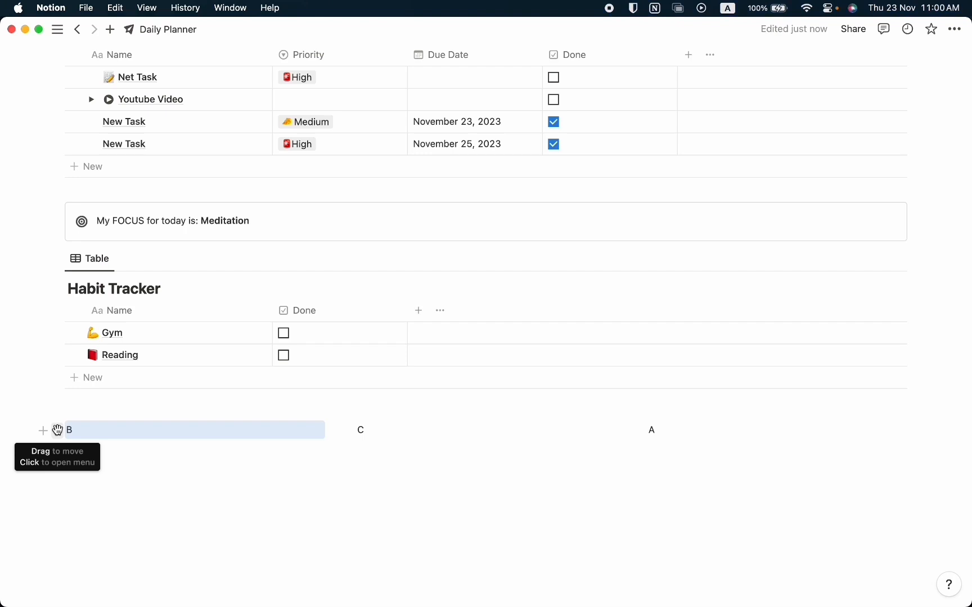
# Move the My FOCUS for today callout into the first column, under block B.
pyautogui.scroll(4, 373, 298)
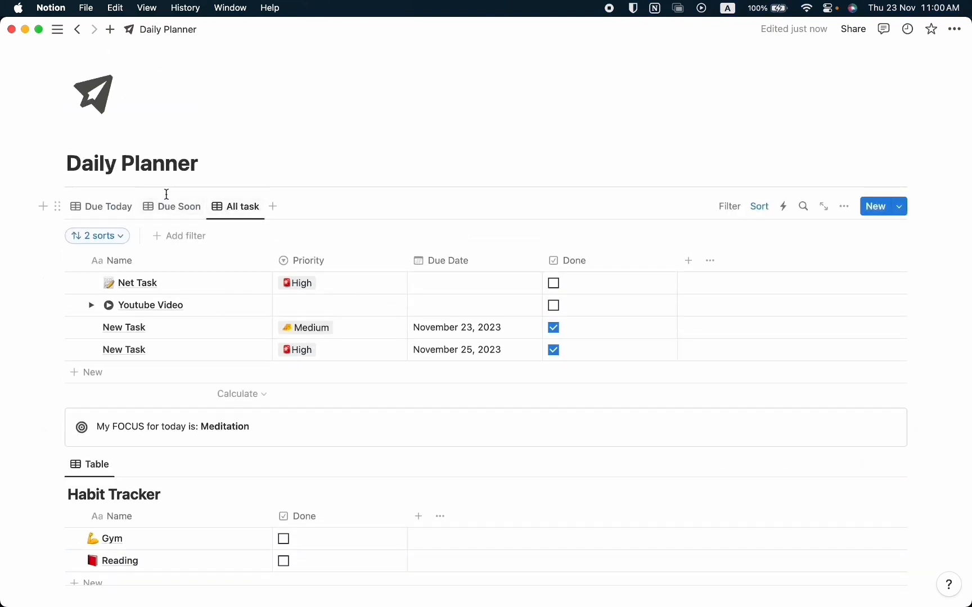
pyautogui.scroll(-2, 337, 354)
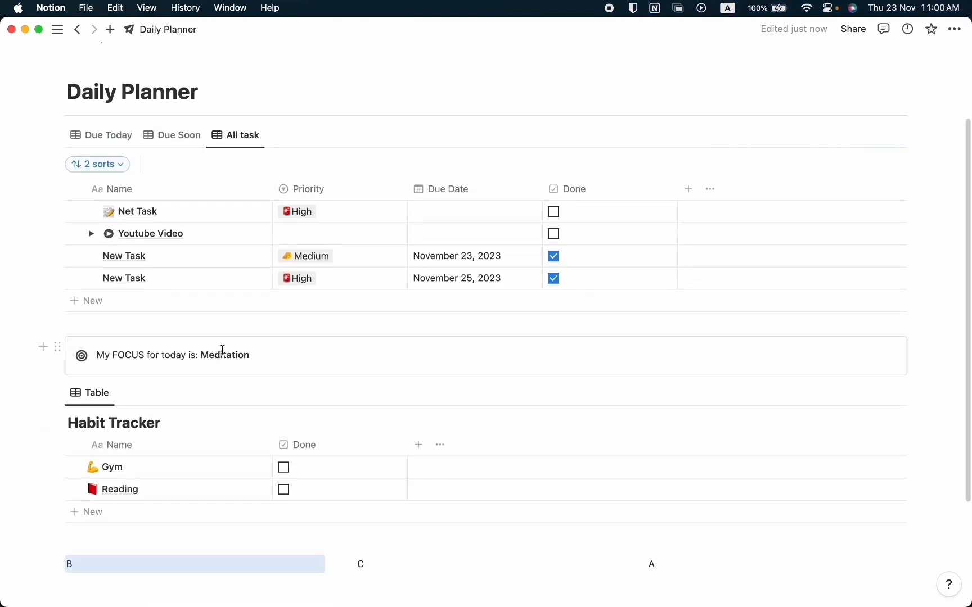
pyautogui.scroll(-2, 222, 351)
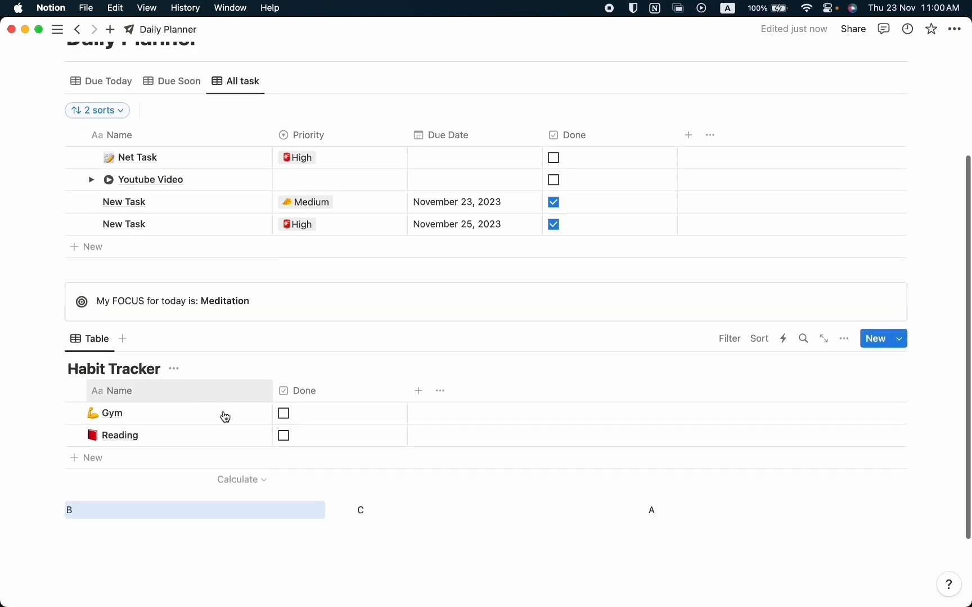
pyautogui.scroll(-1, 225, 417)
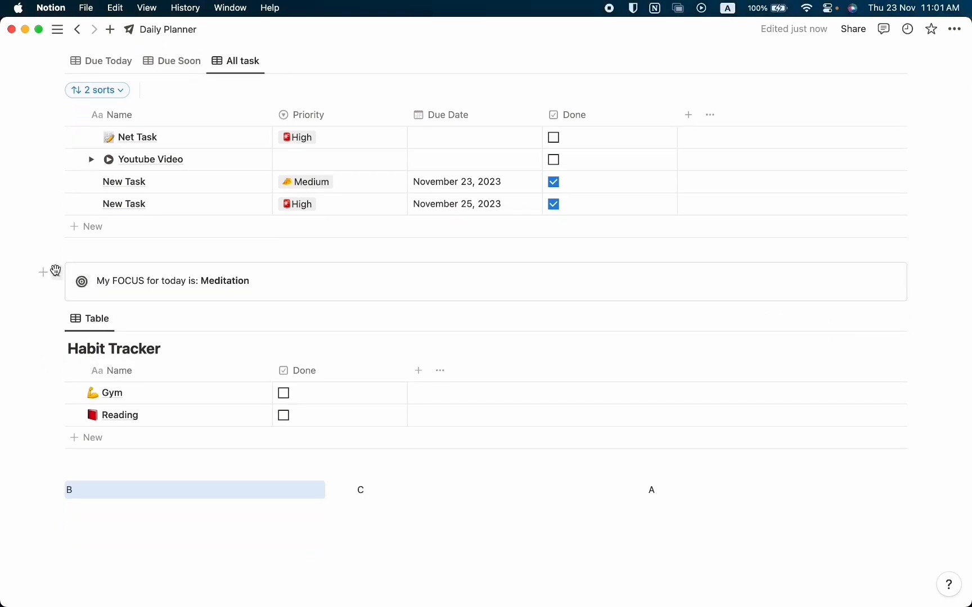
pyautogui.moveTo(55, 271); pyautogui.dragTo(67, 500)
# Move the Habit Tracker database under block A and the task database, in its Due Today view, under block C.
pyautogui.scroll(-1, 191, 442)
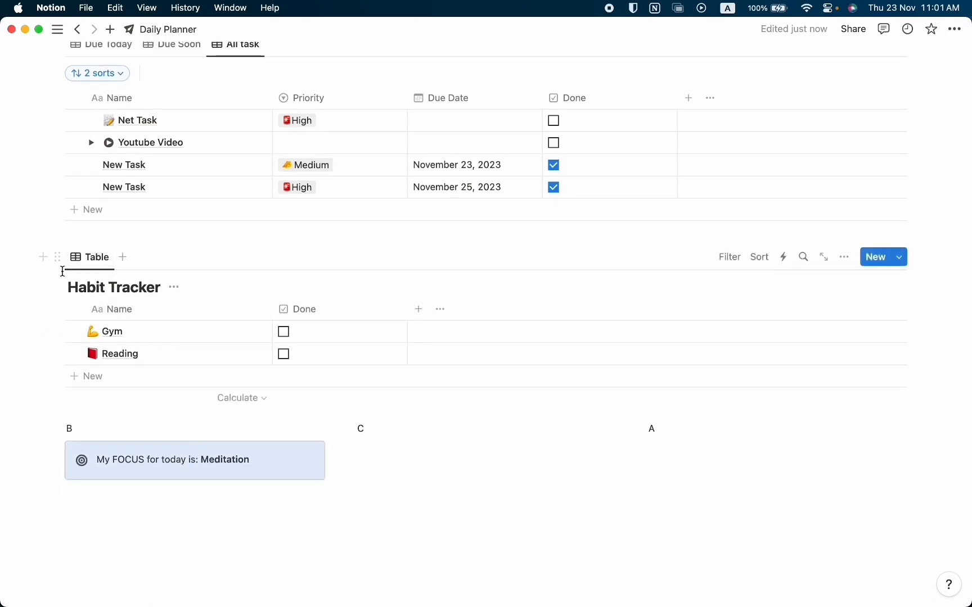
pyautogui.moveTo(58, 257); pyautogui.dragTo(656, 443)
pyautogui.click(111, 132)
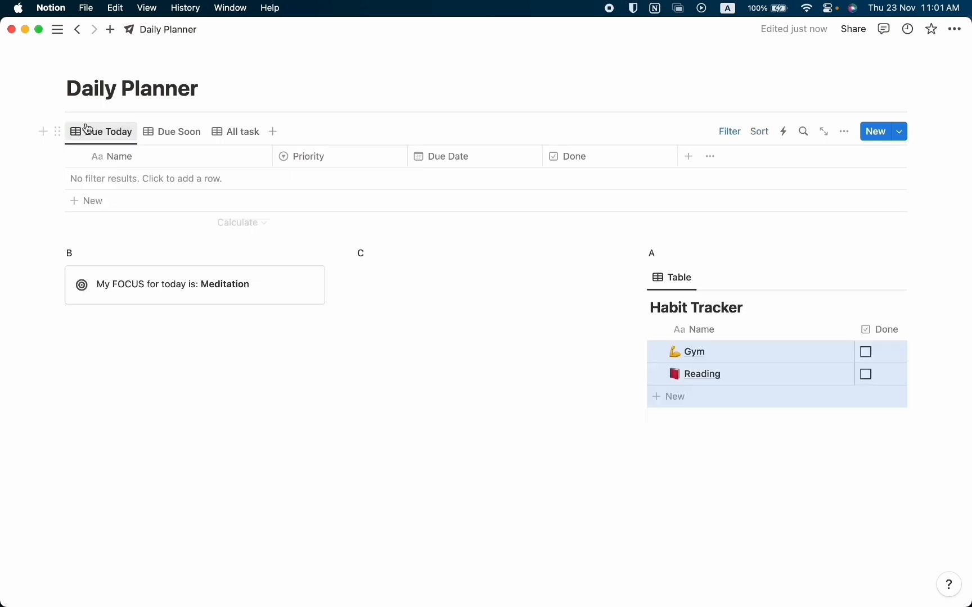
pyautogui.moveTo(58, 131); pyautogui.dragTo(369, 276)
# Delete the placeholder text blocks B, C and A above the callout, task database and Habit Tracker.
pyautogui.click(159, 243)
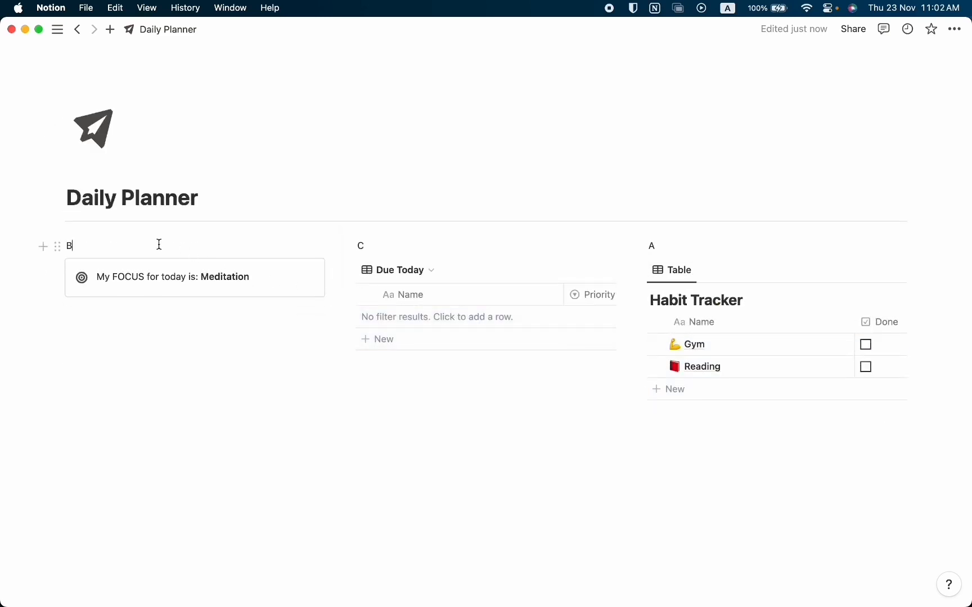
pyautogui.press('BackSpace')
pyautogui.press('BackSpace')
pyautogui.click(381, 246)
pyautogui.press('BackSpace')
pyautogui.press('BackSpace')
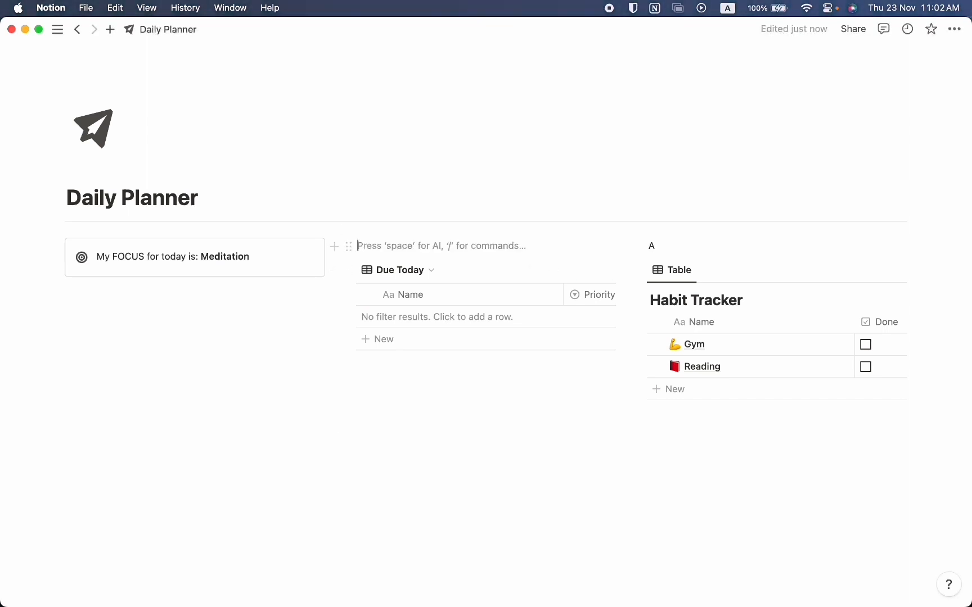
pyautogui.click(676, 248)
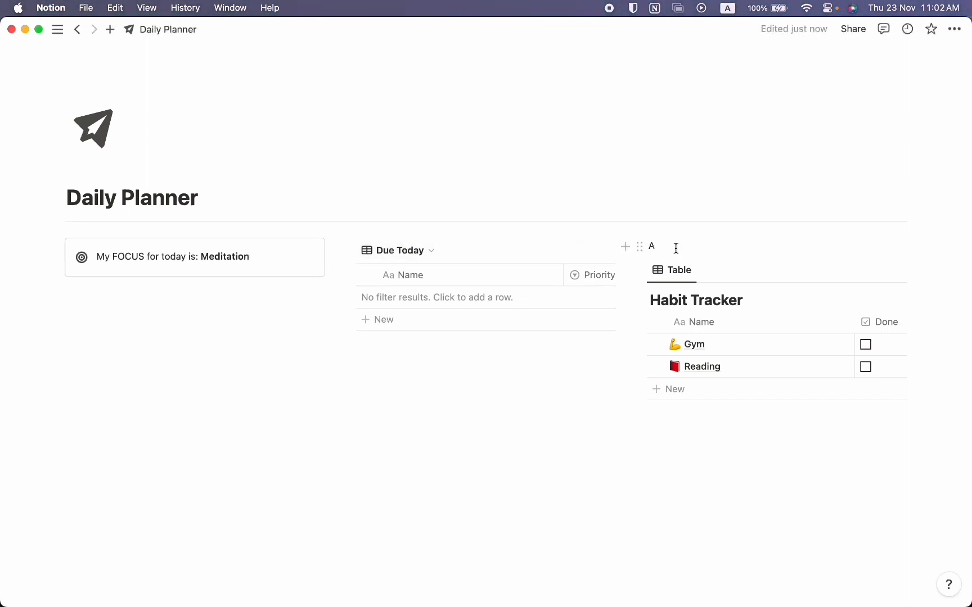
pyautogui.press('BackSpace')
pyautogui.press('BackSpace')
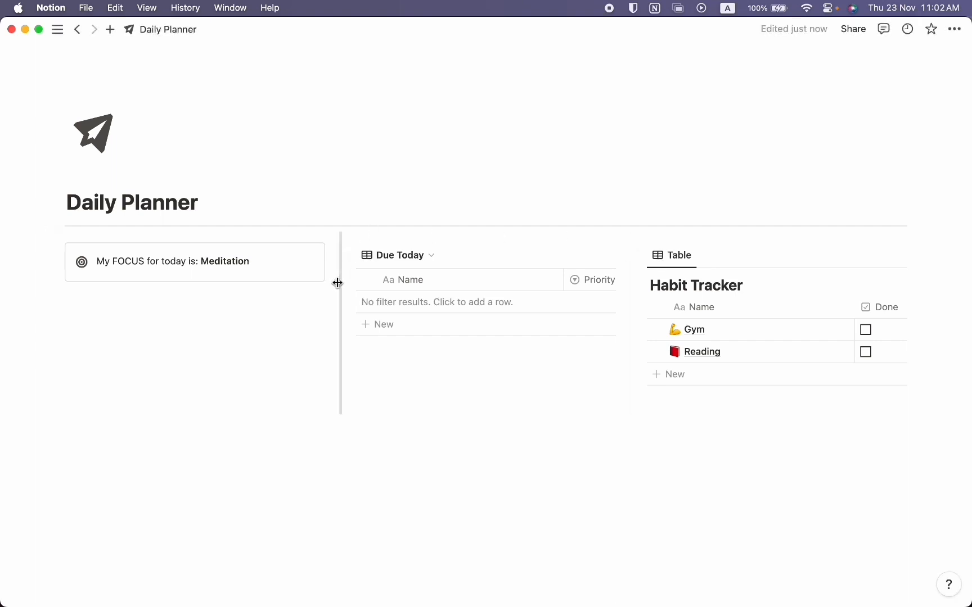
# Narrow the callout and Habit Tracker columns to widen the middle column holding the task database.
pyautogui.moveTo(337, 282); pyautogui.dragTo(231, 285)
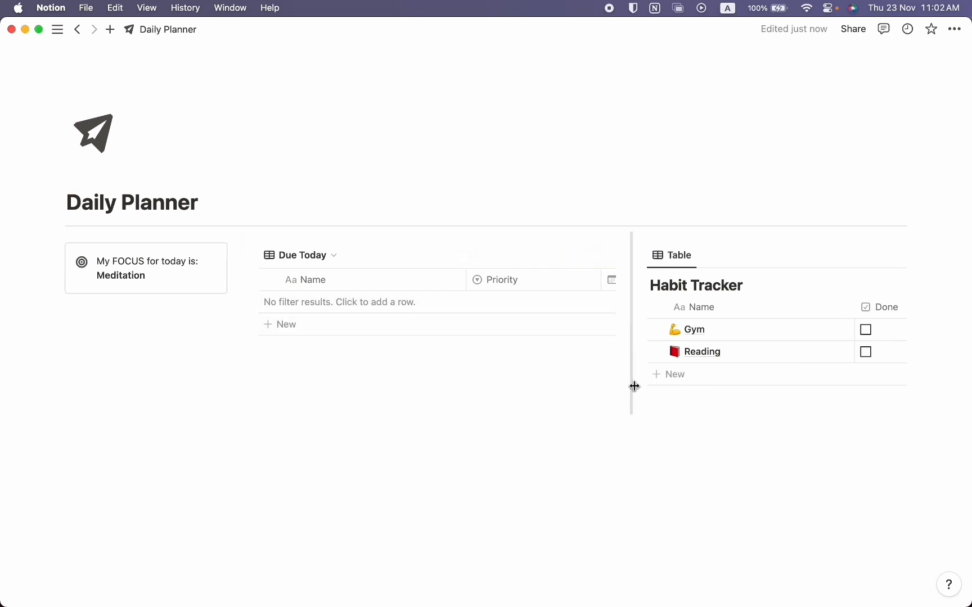
pyautogui.moveTo(634, 386); pyautogui.dragTo(698, 377)
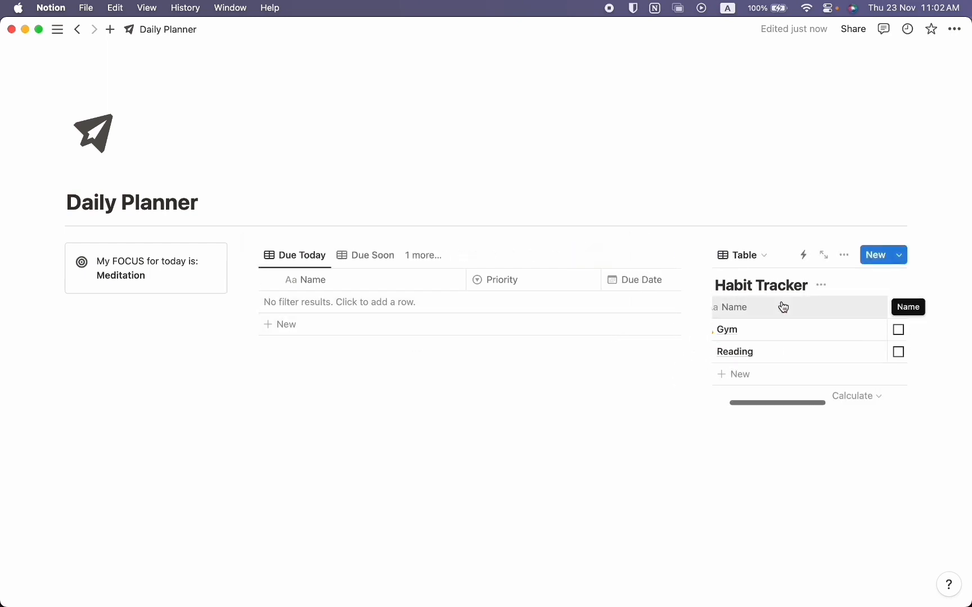
# Change the Habit Tracker view's layout from Table to Gallery.
pyautogui.click(845, 256)
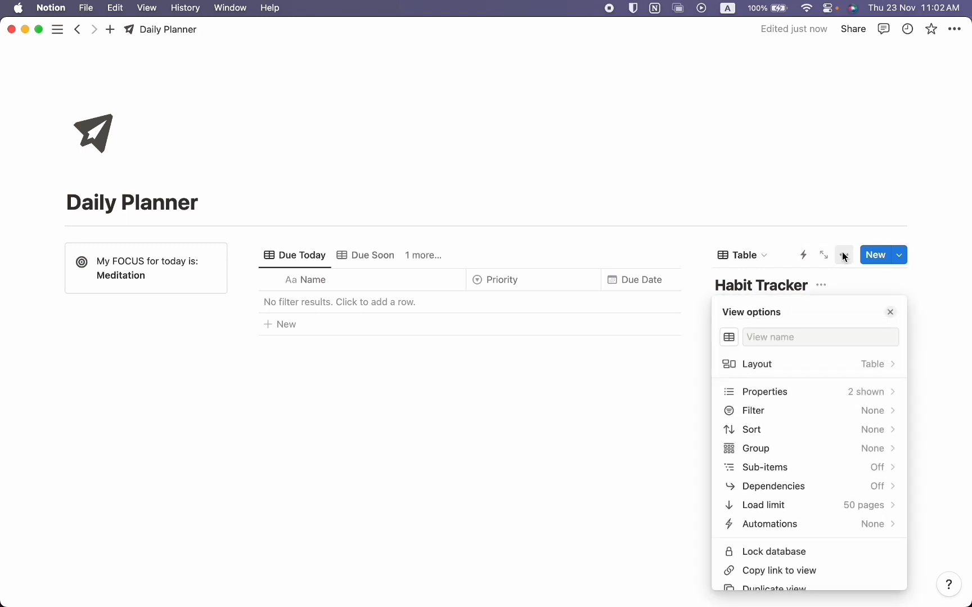
pyautogui.click(841, 367)
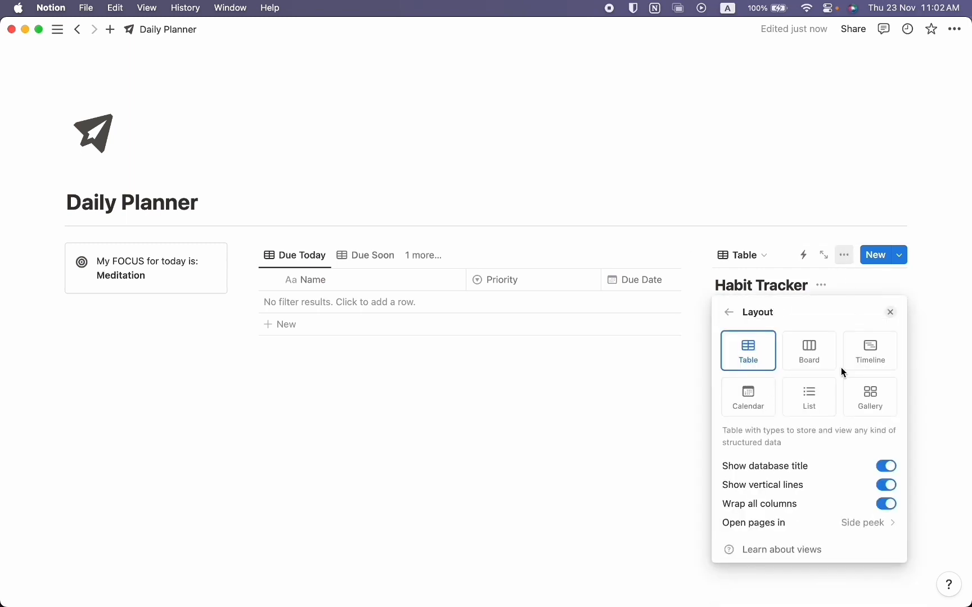
pyautogui.click(874, 400)
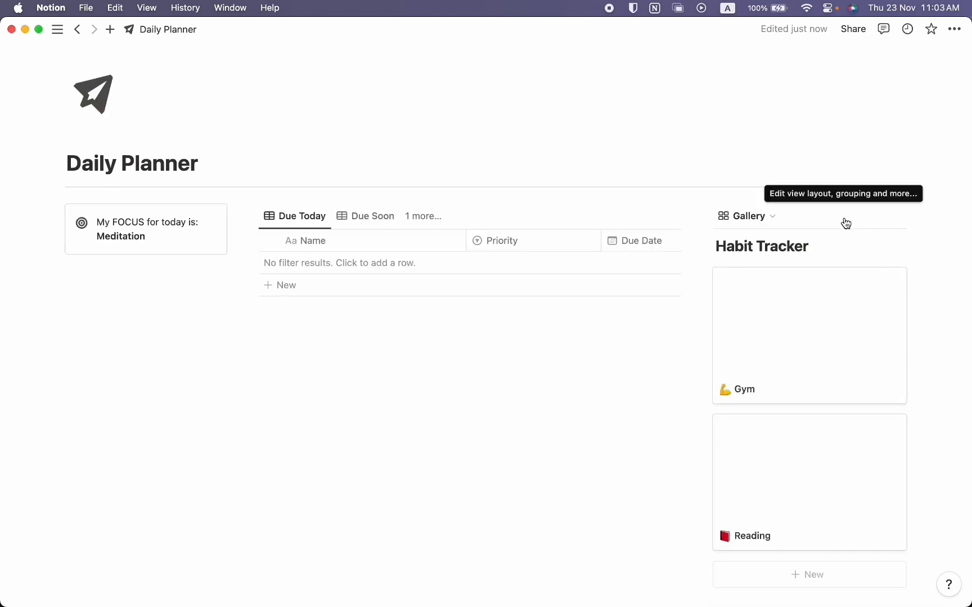
# Set the Habit Tracker gallery's card preview to None and its card size to Small.
pyautogui.click(844, 217)
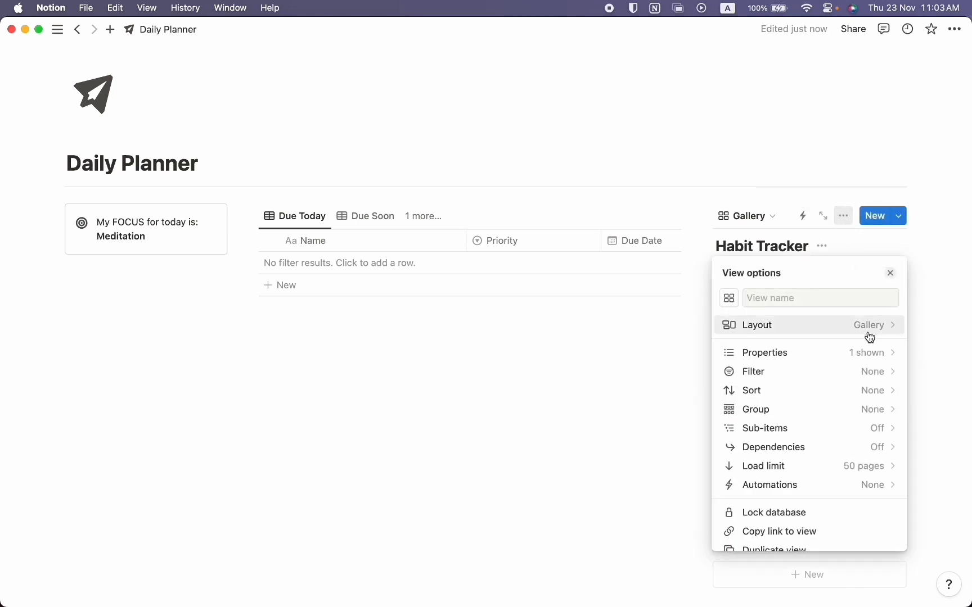
pyautogui.click(823, 334)
pyautogui.scroll(-1, 849, 372)
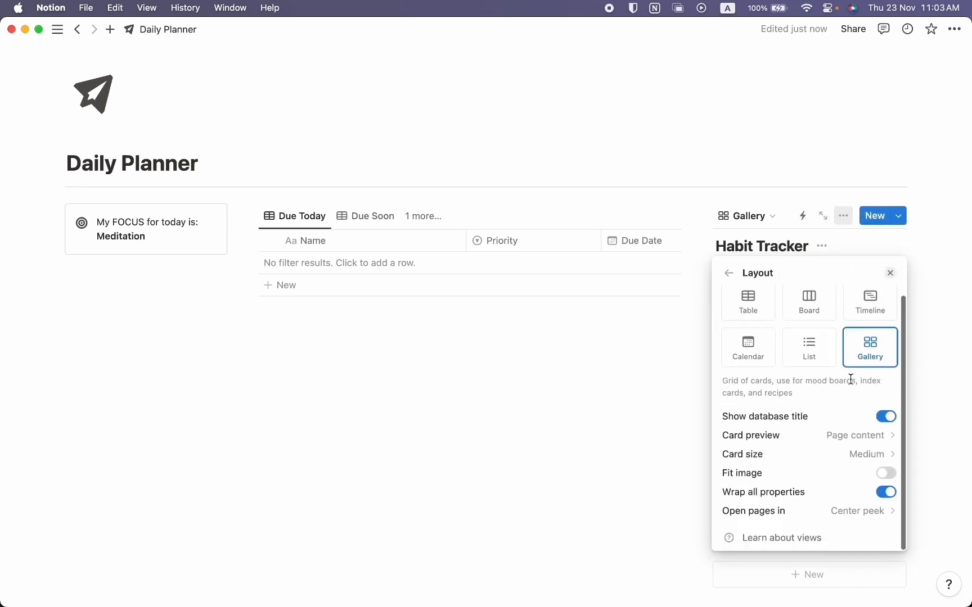
pyautogui.click(865, 442)
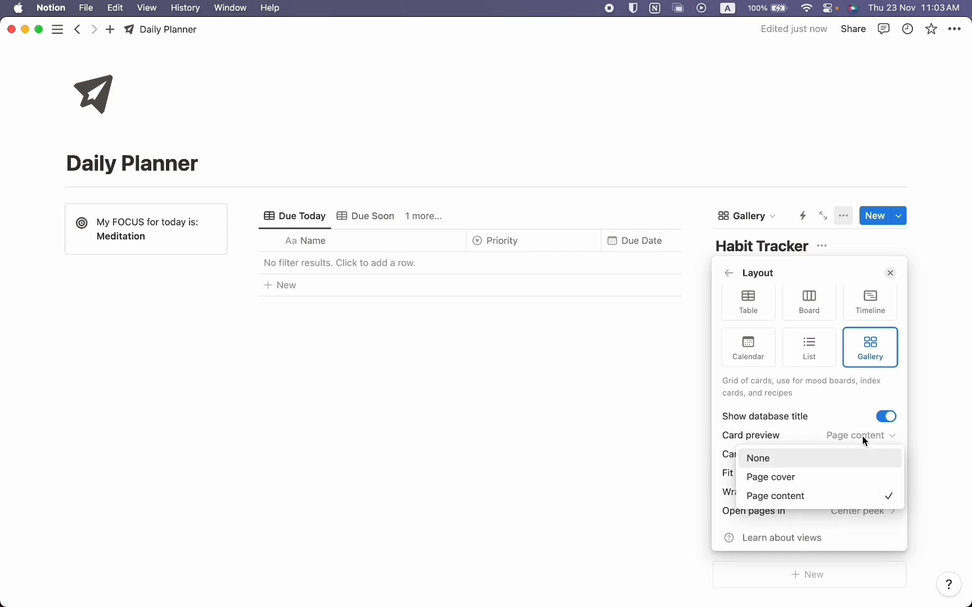
pyautogui.click(860, 438)
pyautogui.click(857, 439)
pyautogui.click(833, 465)
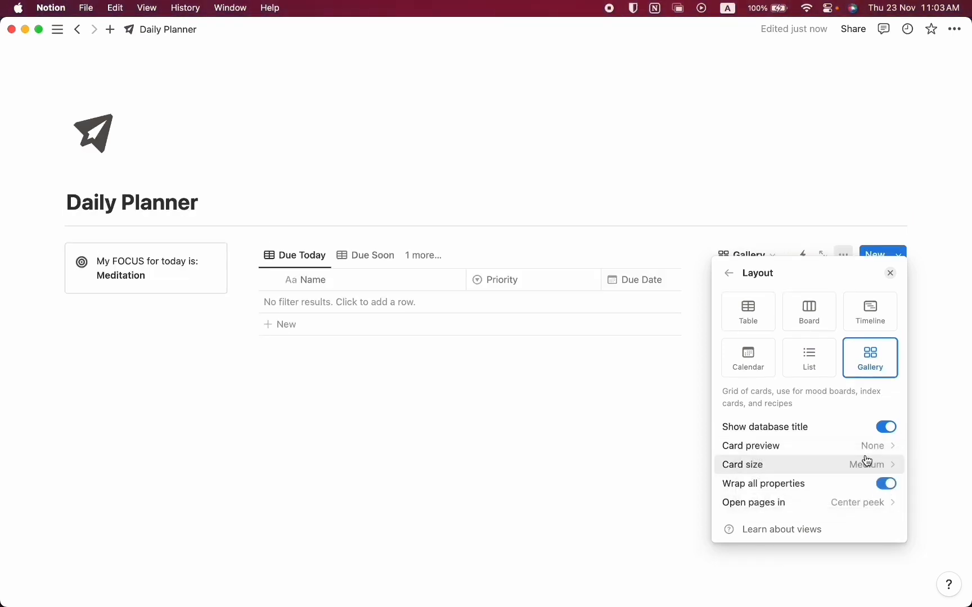
pyautogui.click(867, 463)
pyautogui.click(842, 495)
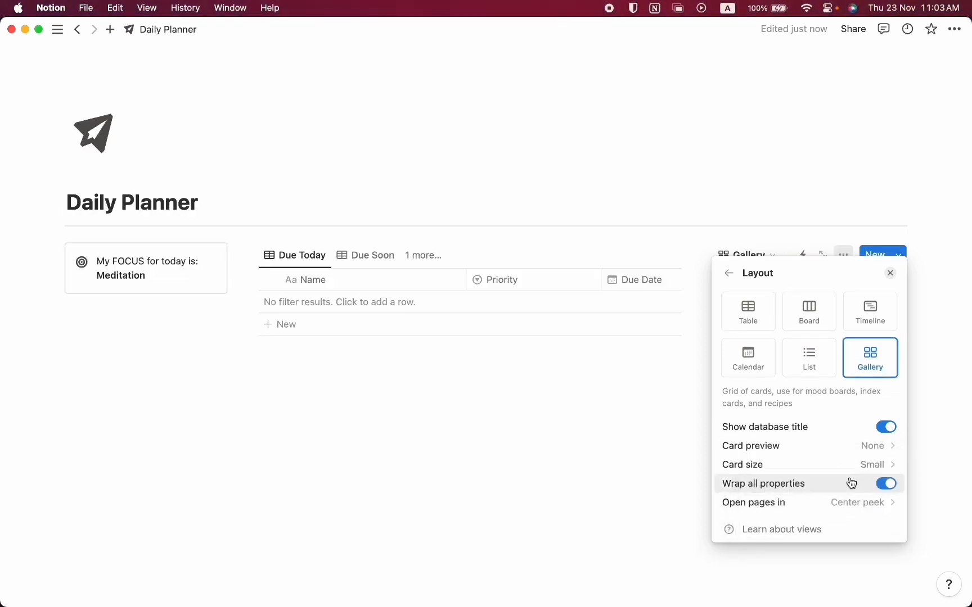
pyautogui.click(891, 274)
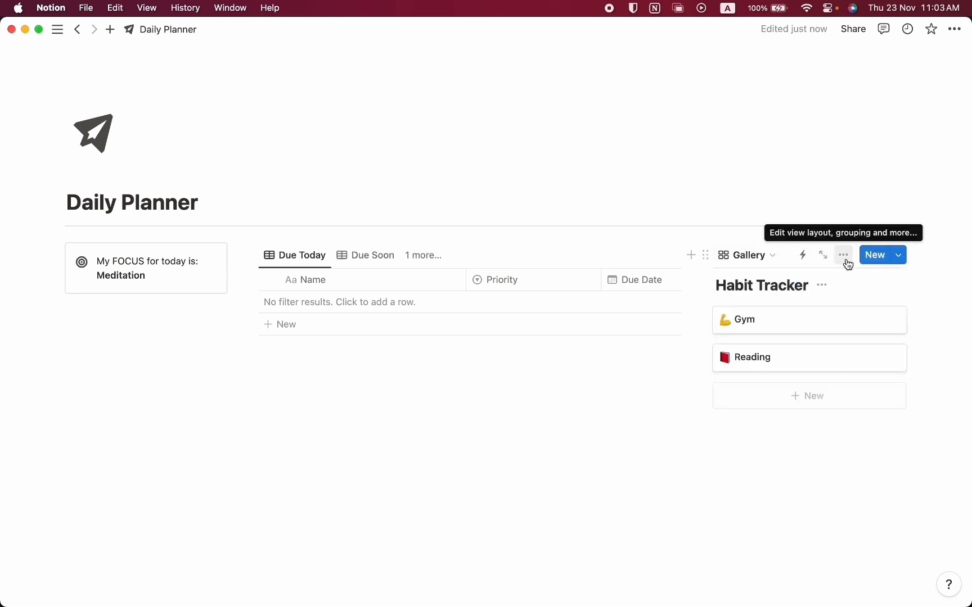
# Show the Done property on the Habit Tracker gallery cards.
pyautogui.click(844, 255)
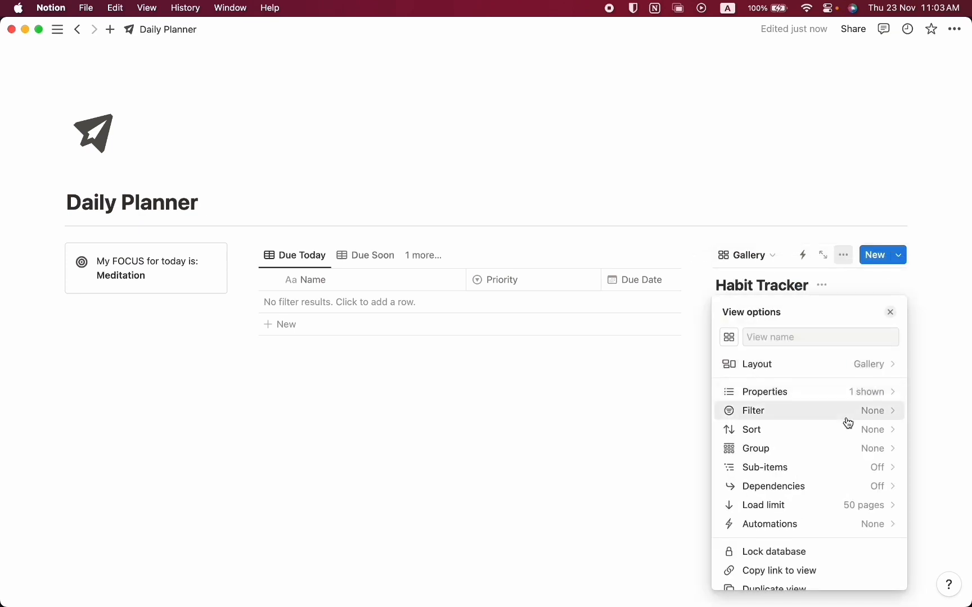
pyautogui.scroll(-1, 844, 426)
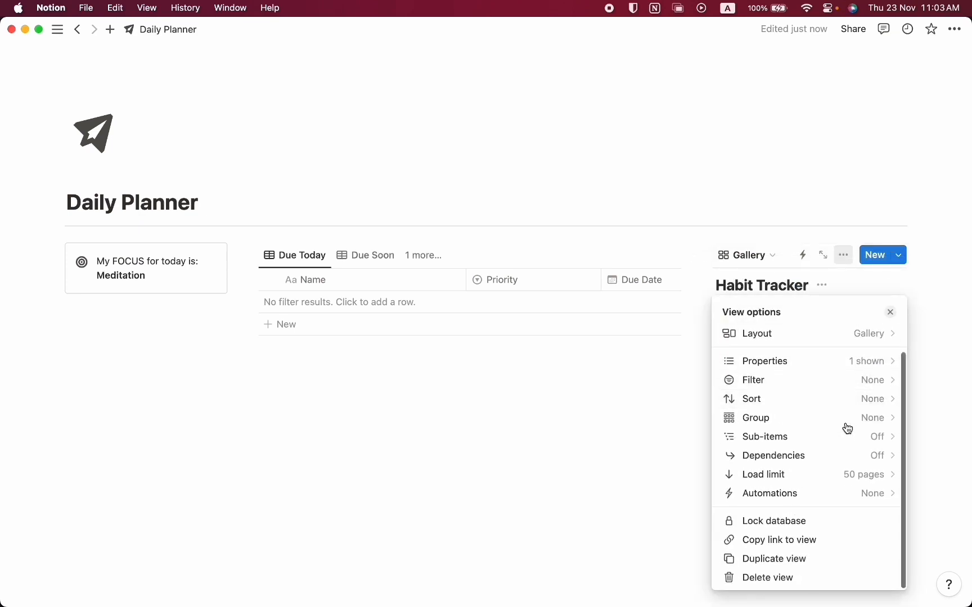
pyautogui.scroll(1, 844, 426)
pyautogui.click(849, 405)
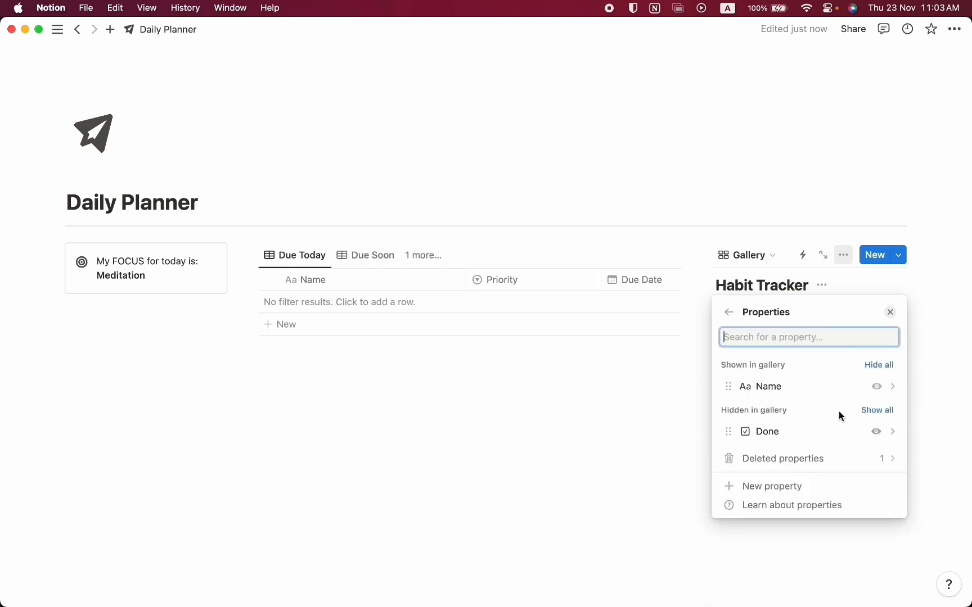
pyautogui.click(877, 433)
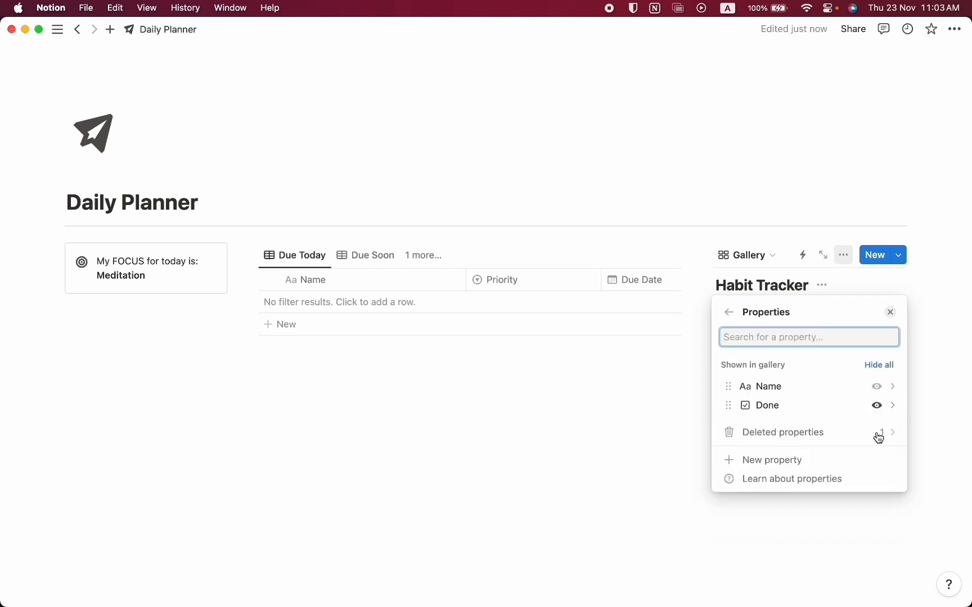
pyautogui.click(891, 314)
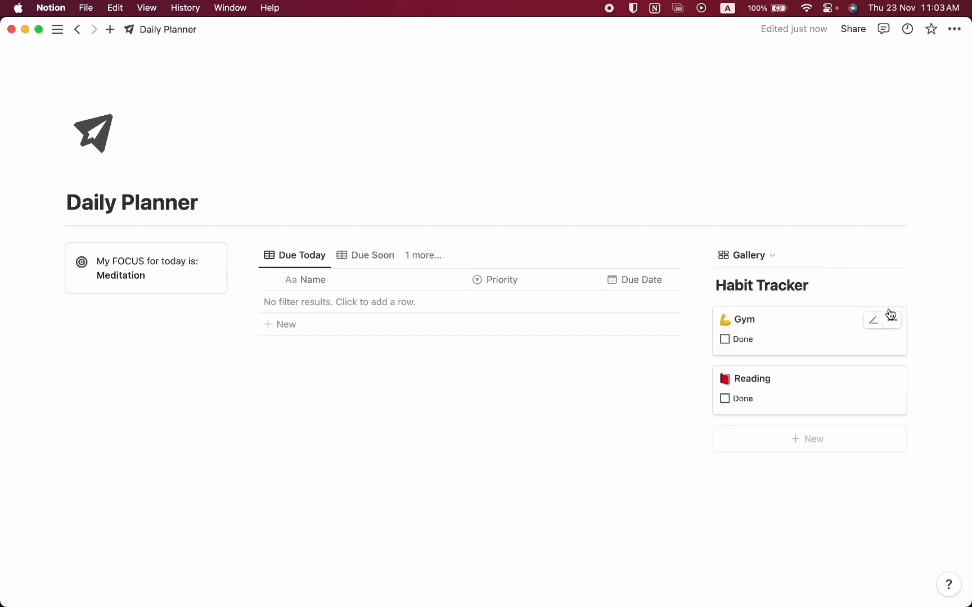
# Open the Gym habit page, rename its Done property to "Yes?" and return to the planner.
pyautogui.click(785, 343)
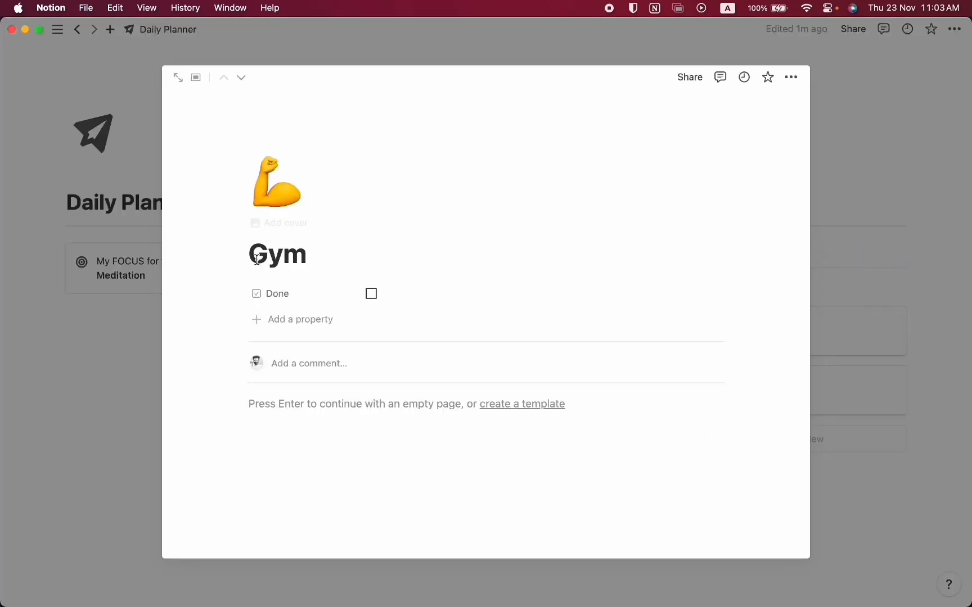
pyautogui.click(281, 296)
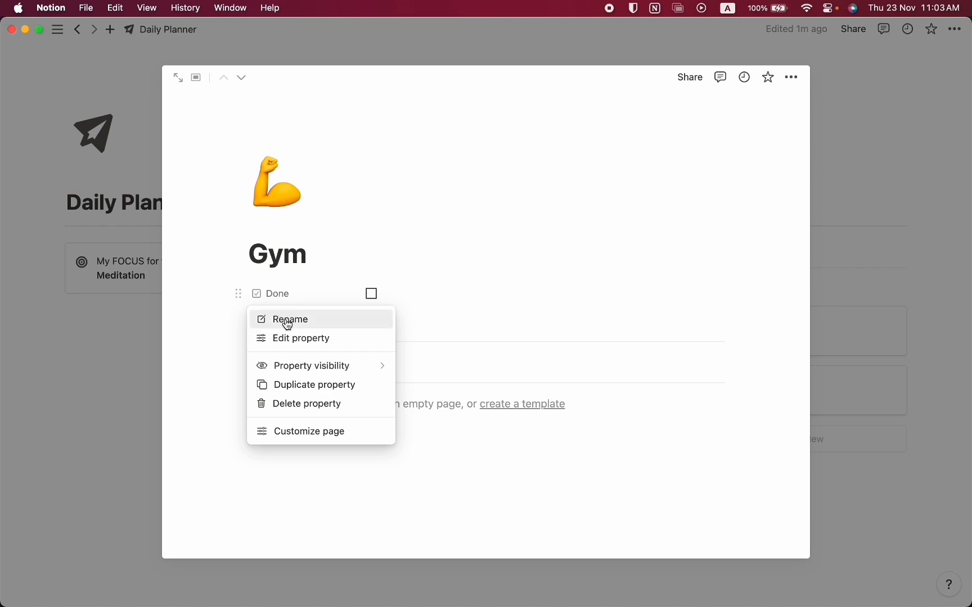
pyautogui.click(287, 319)
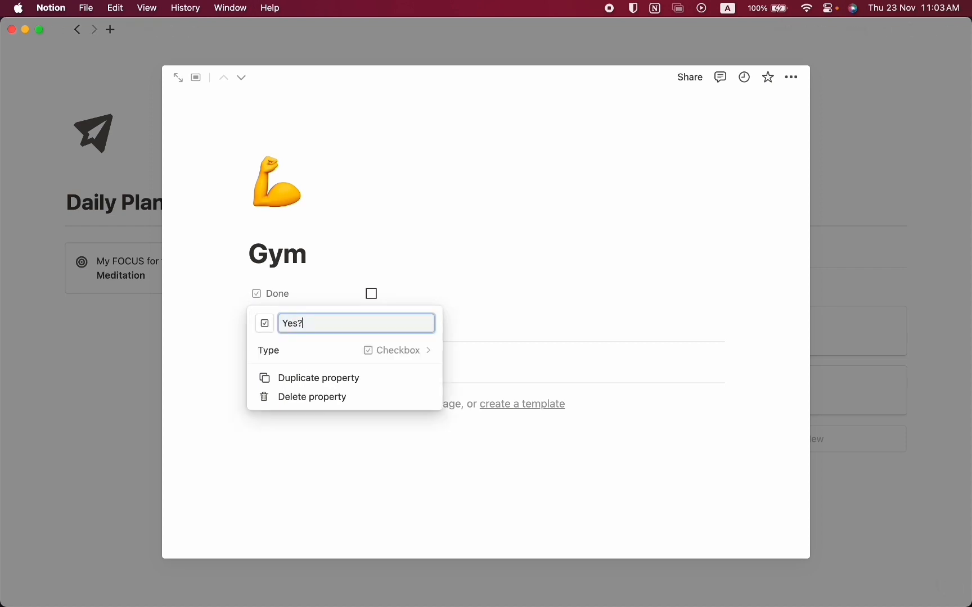
pyautogui.click(117, 311)
pyautogui.click(117, 311)
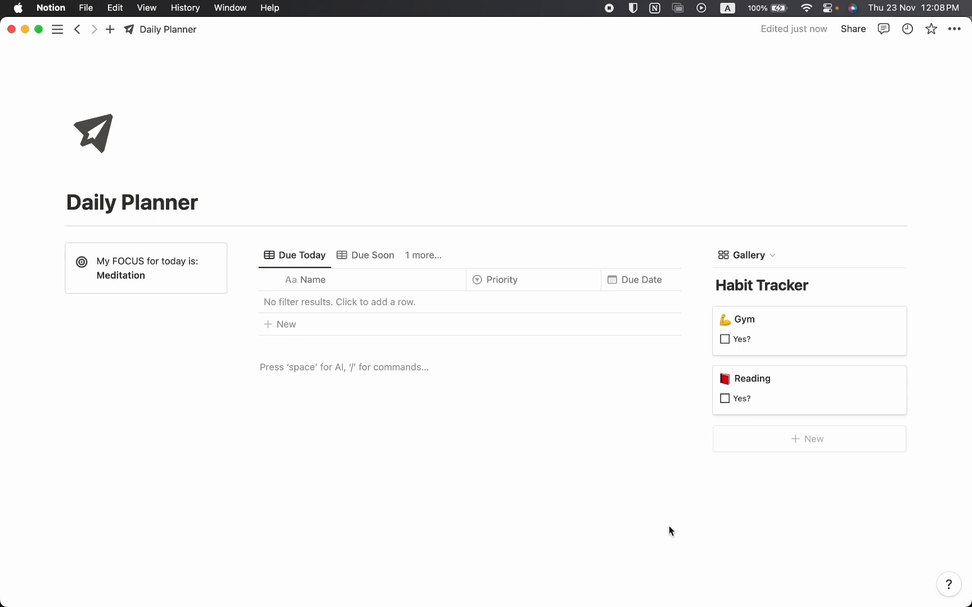
# Show the task database's All task view and narrow its Name, Priority and Due Date columns so the Done column fits.
pyautogui.click(423, 255)
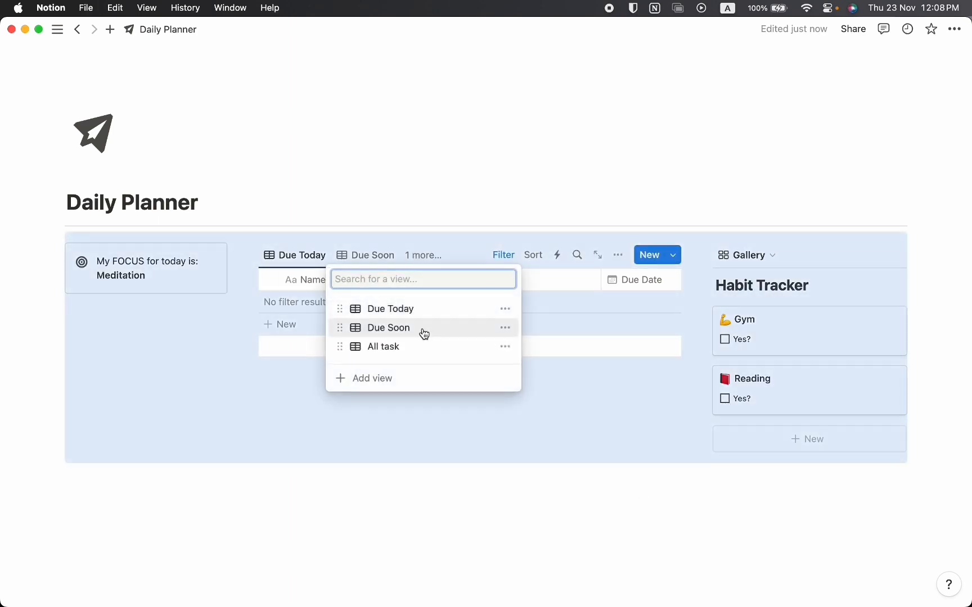
pyautogui.click(424, 347)
pyautogui.click(453, 504)
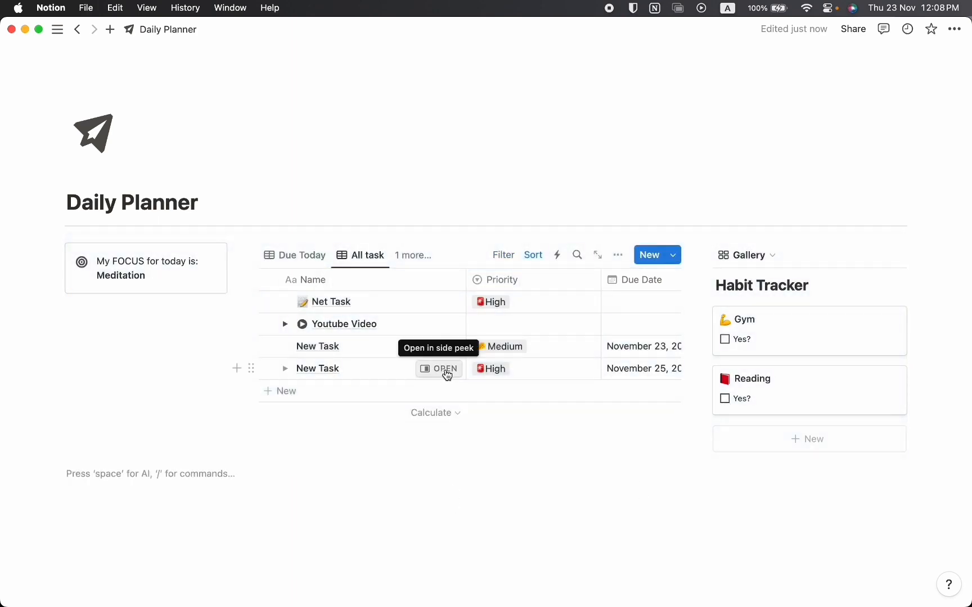
pyautogui.moveTo(466, 280); pyautogui.dragTo(443, 279)
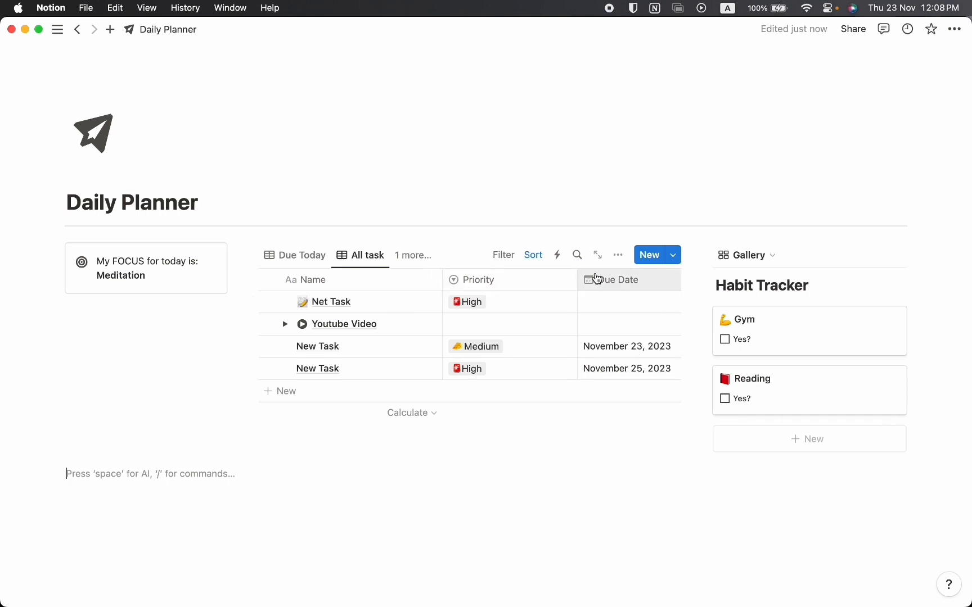
pyautogui.moveTo(577, 281); pyautogui.dragTo(530, 283)
pyautogui.hscroll(1, 612, 312)
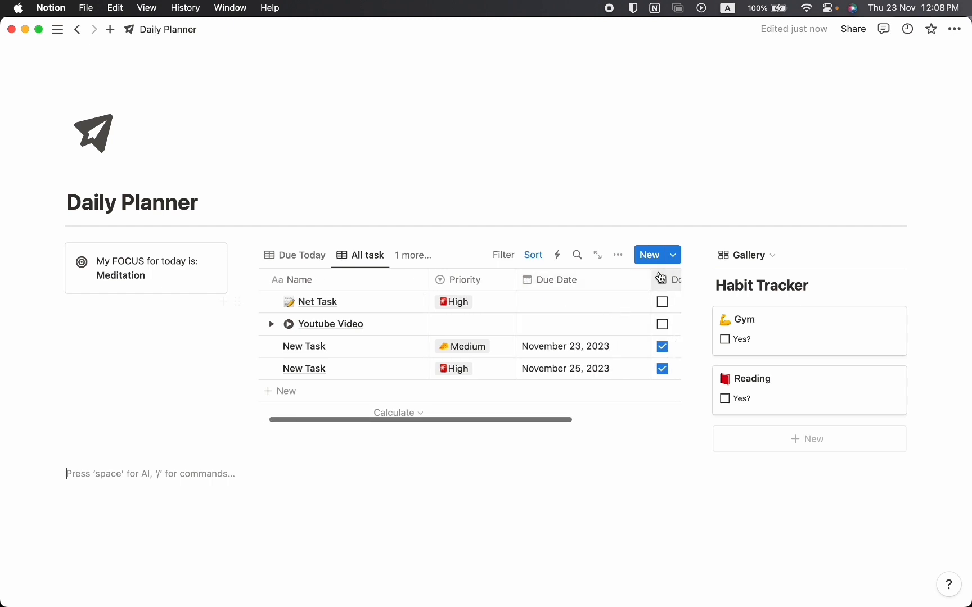
pyautogui.moveTo(650, 279); pyautogui.dragTo(615, 282)
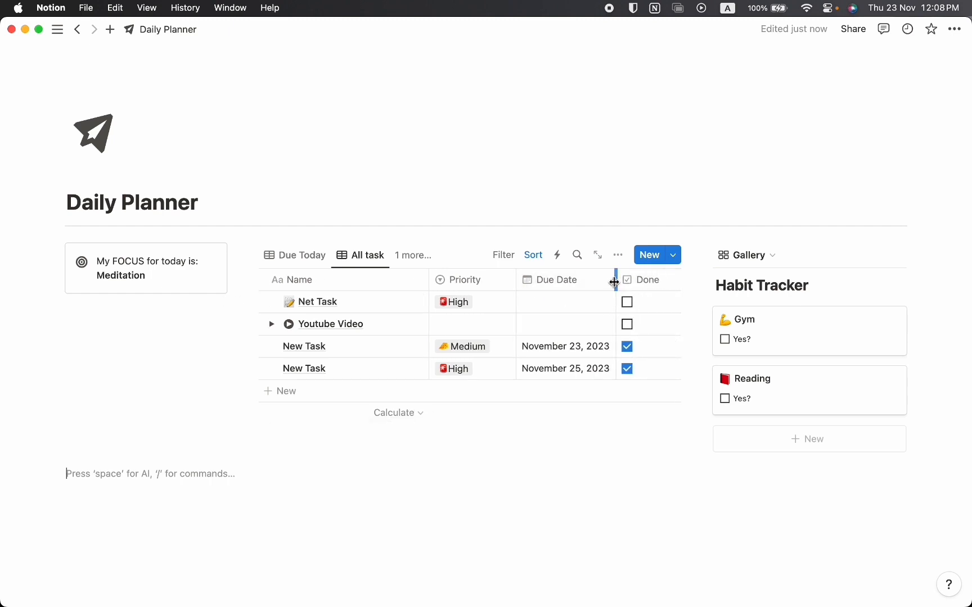
# Insert a Button block in the empty line below the planner's columns.
pyautogui.hscroll(-1, 557, 295)
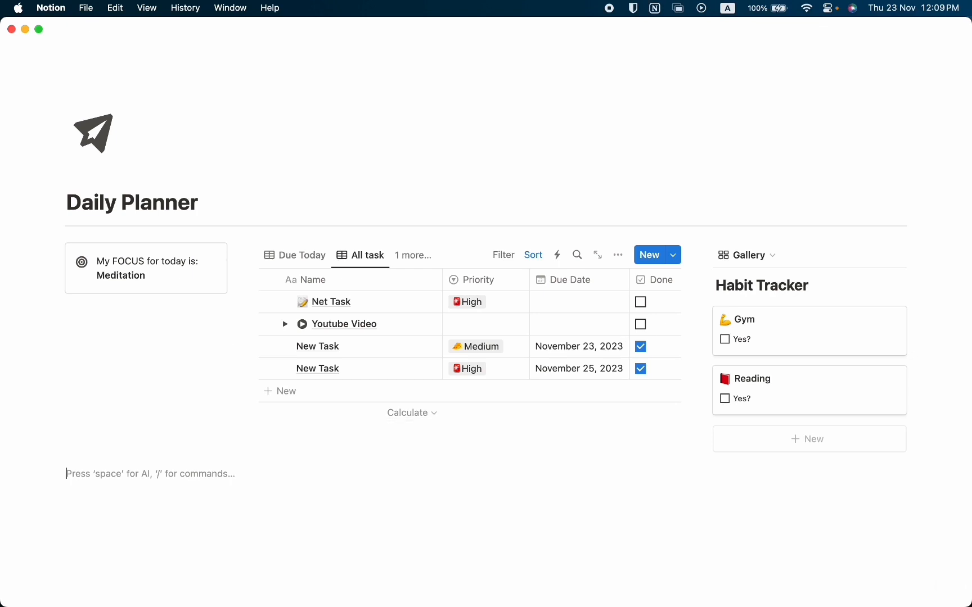
pyautogui.write('/')
pyautogui.press('Down')
pyautogui.press('Down')
pyautogui.press('Down')
pyautogui.write('butt')
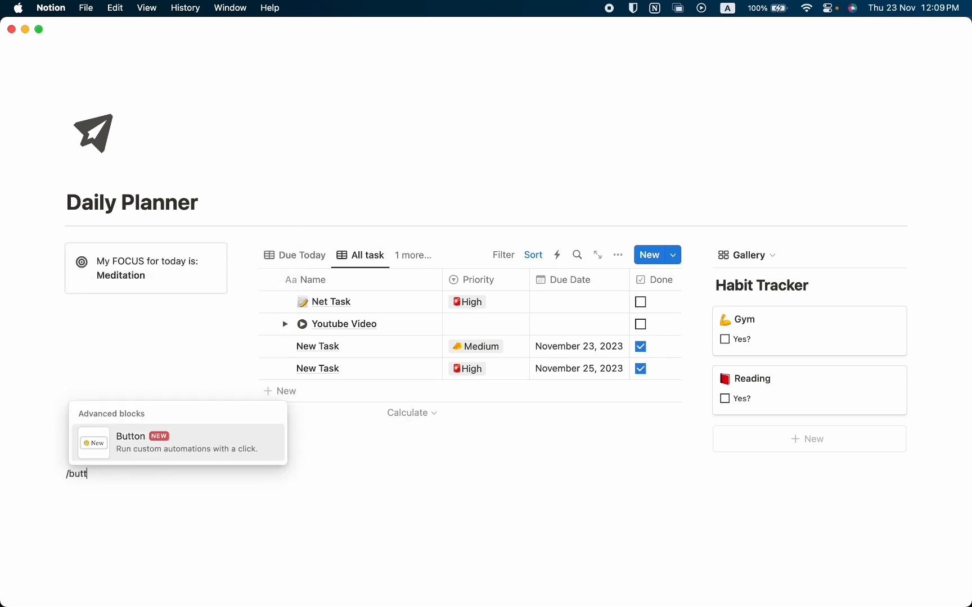
pyautogui.write('on')
pyautogui.click(195, 442)
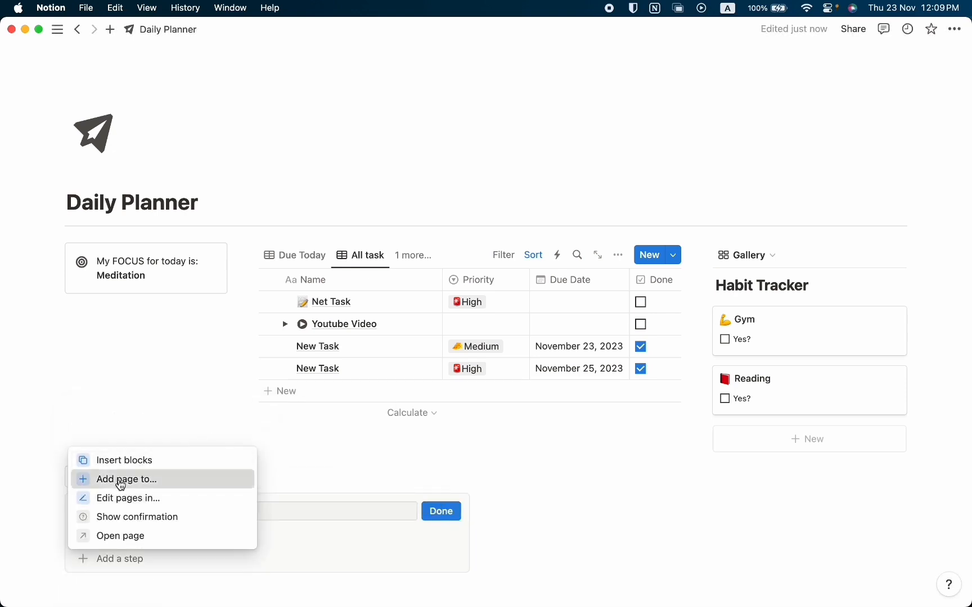
# Make the button add a page to the Daily Planner database with the name "New Task".
pyautogui.click(156, 481)
pyautogui.scroll(-3, 210, 501)
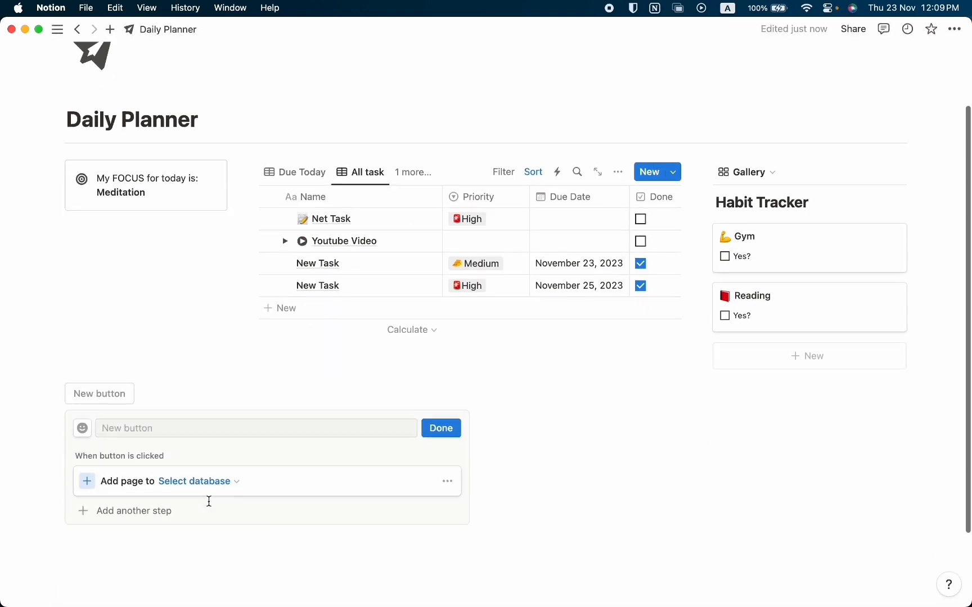
pyautogui.click(182, 479)
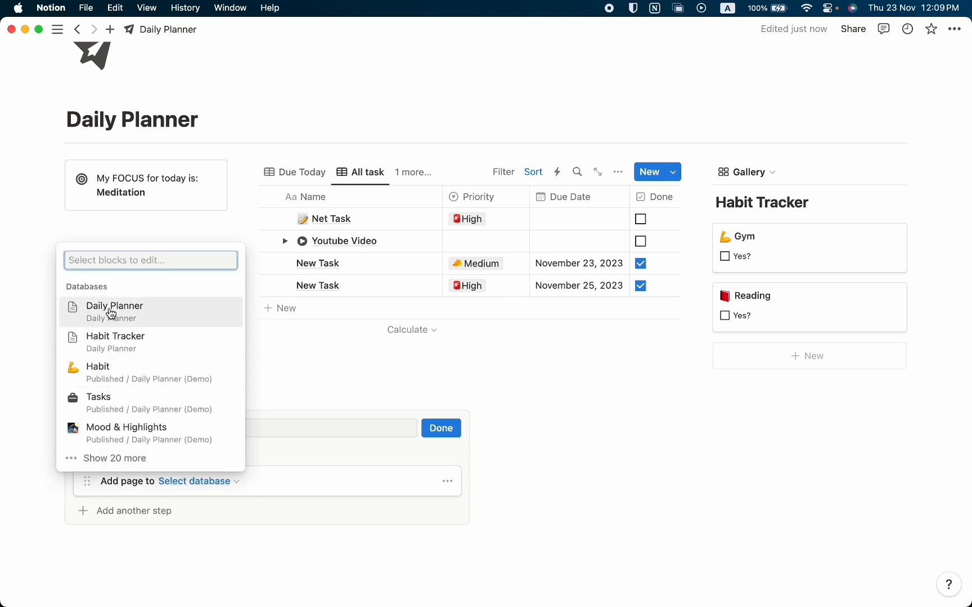
pyautogui.click(112, 314)
pyautogui.click(233, 508)
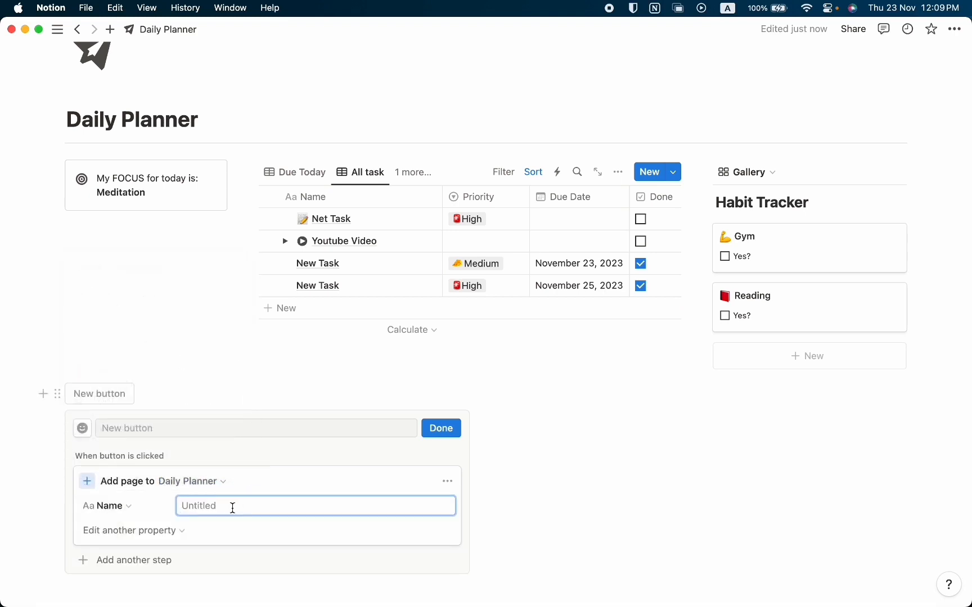
pyautogui.write('New Task')
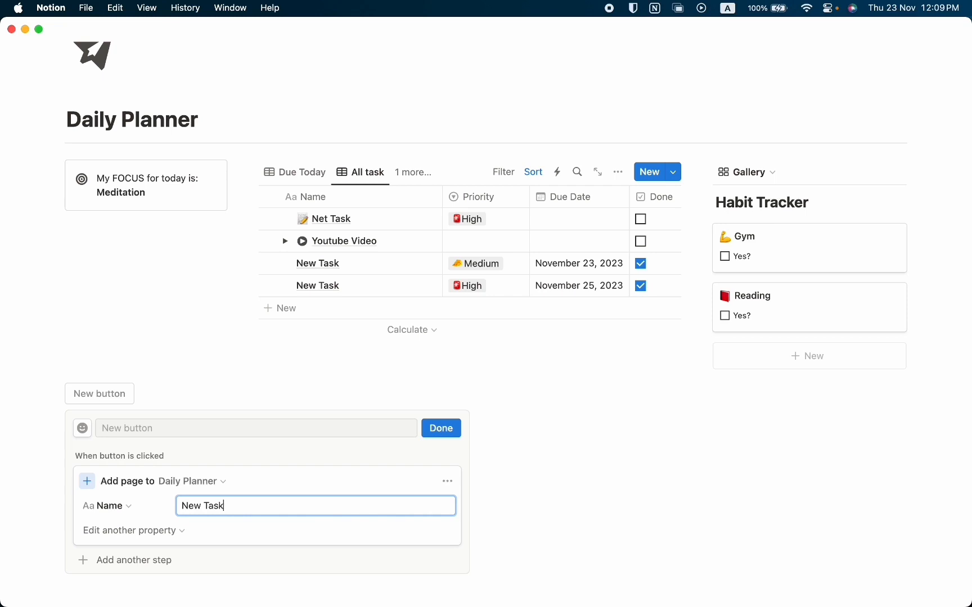
pyautogui.click(148, 531)
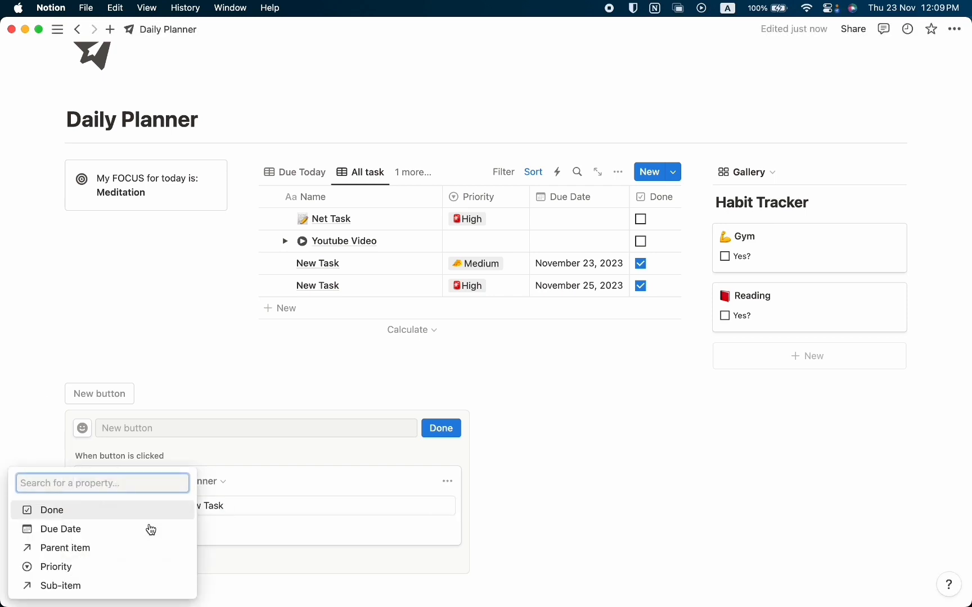
pyautogui.press('Escape')
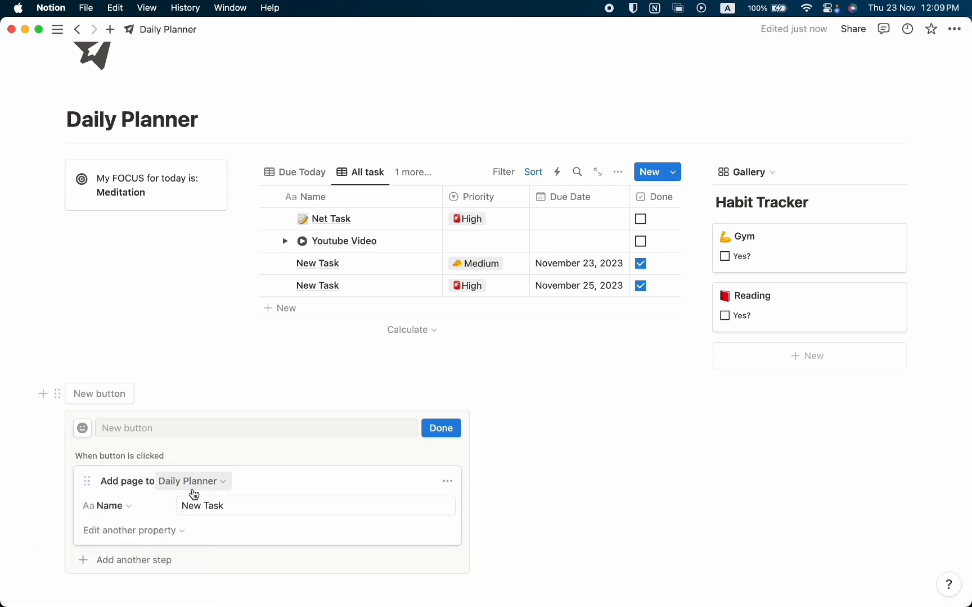
# Give the button the briefcase icon found under "work" and label it "Add New Task".
pyautogui.click(83, 428)
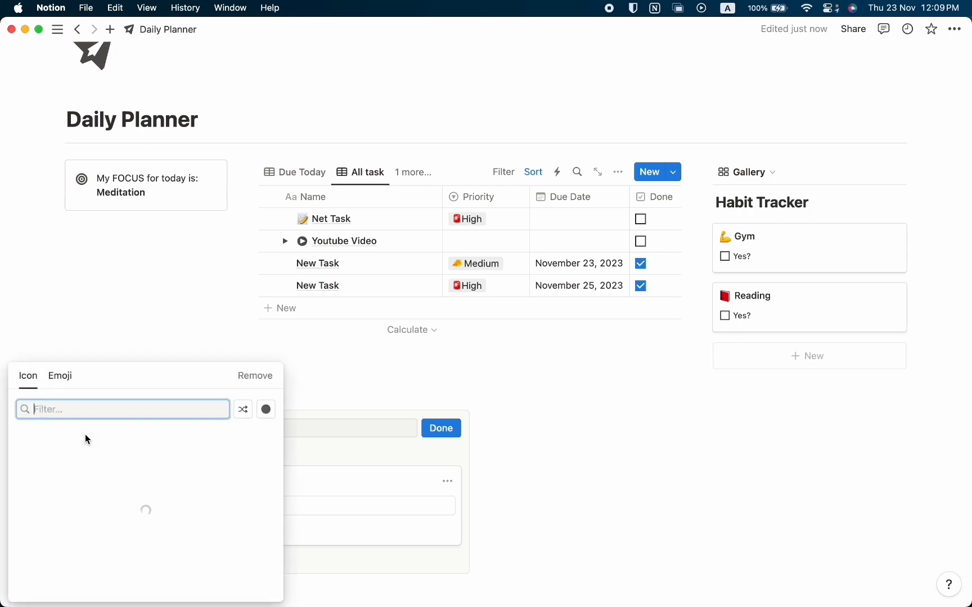
pyautogui.write('Task')
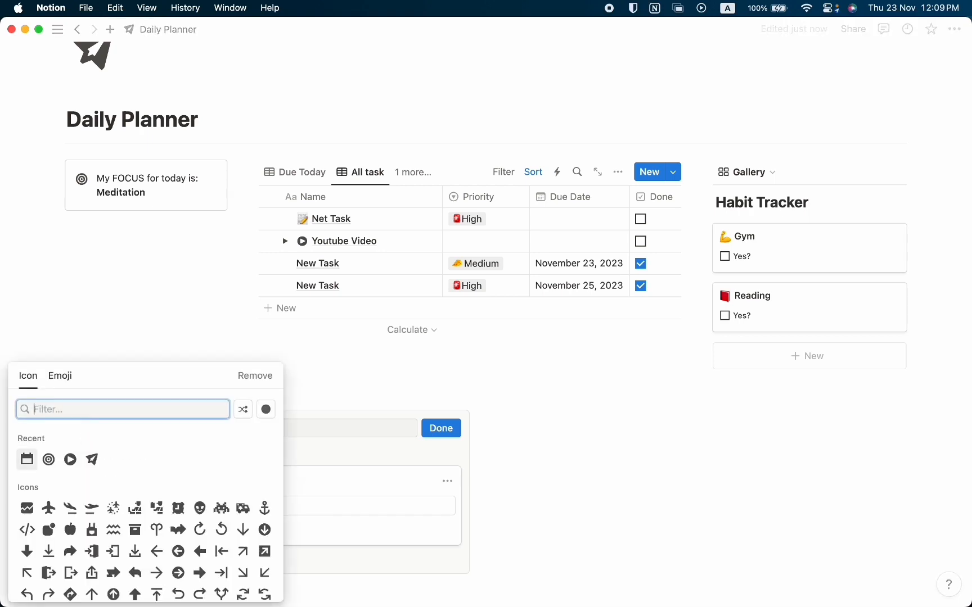
pyautogui.press('BackSpace')
pyautogui.press('BackSpace')
pyautogui.press('BackSpace')
pyautogui.press('BackSpace')
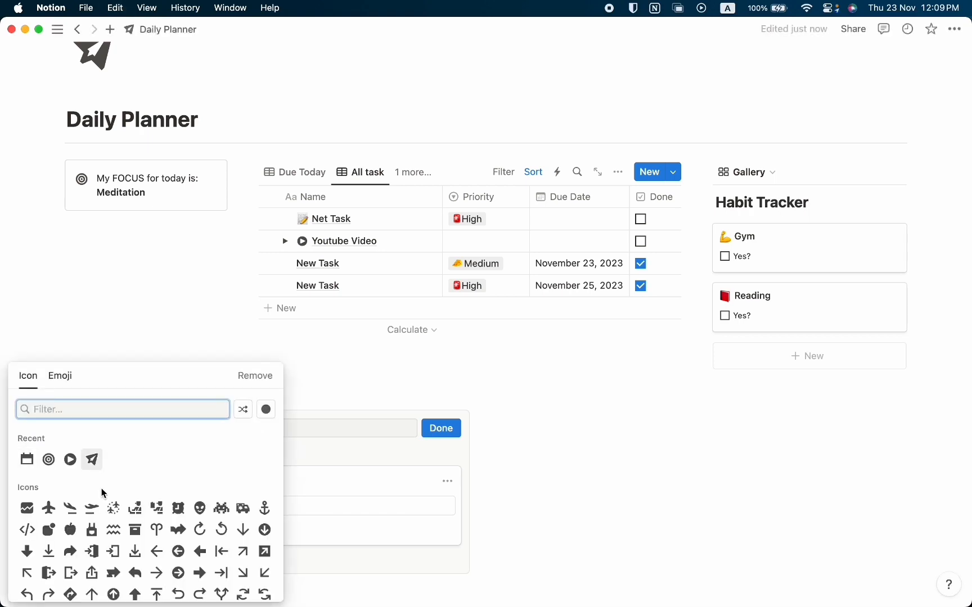
pyautogui.scroll(-3, 113, 490)
pyautogui.scroll(1, 118, 494)
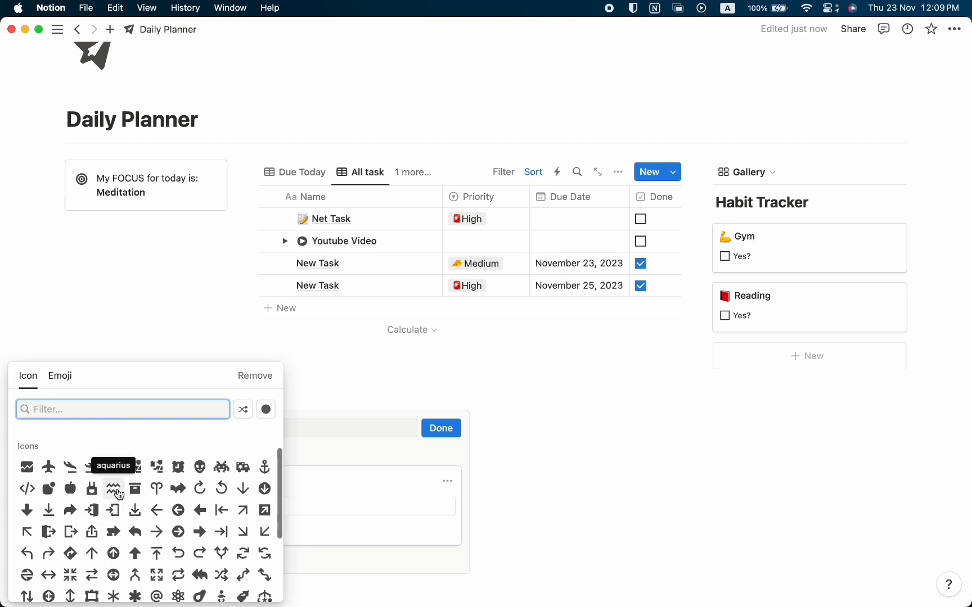
pyautogui.write('work')
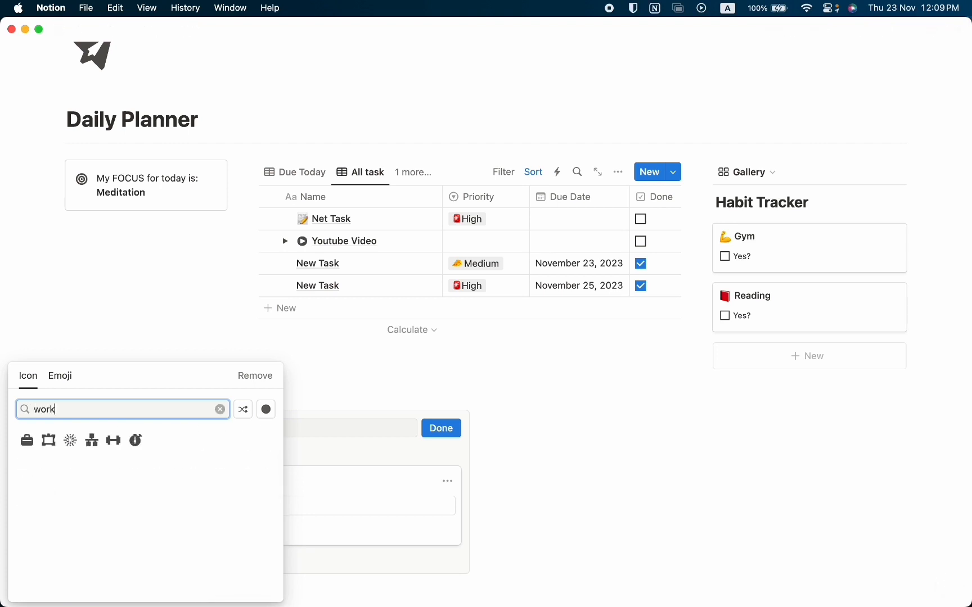
pyautogui.click(27, 440)
pyautogui.click(248, 427)
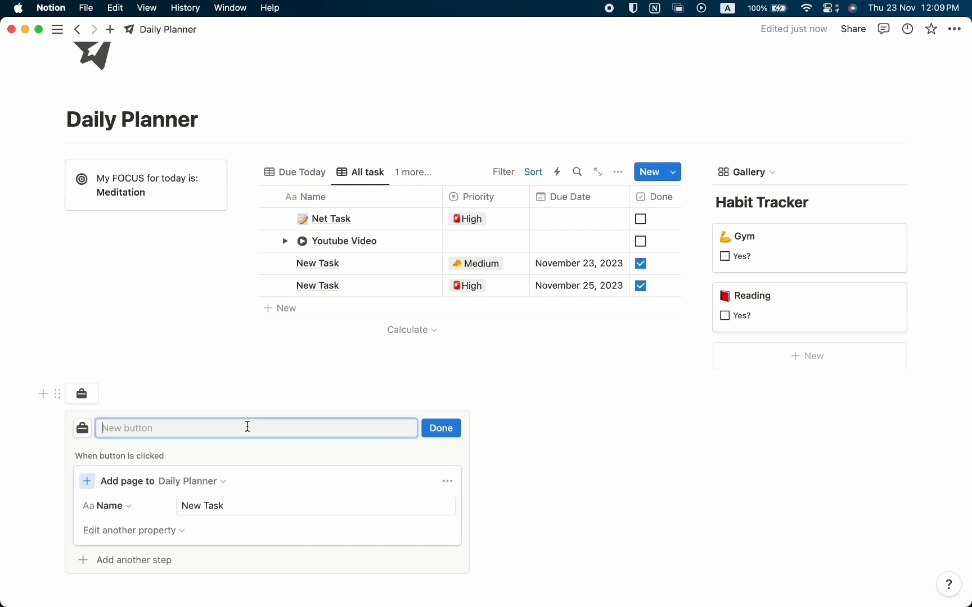
pyautogui.write('Add New Task')
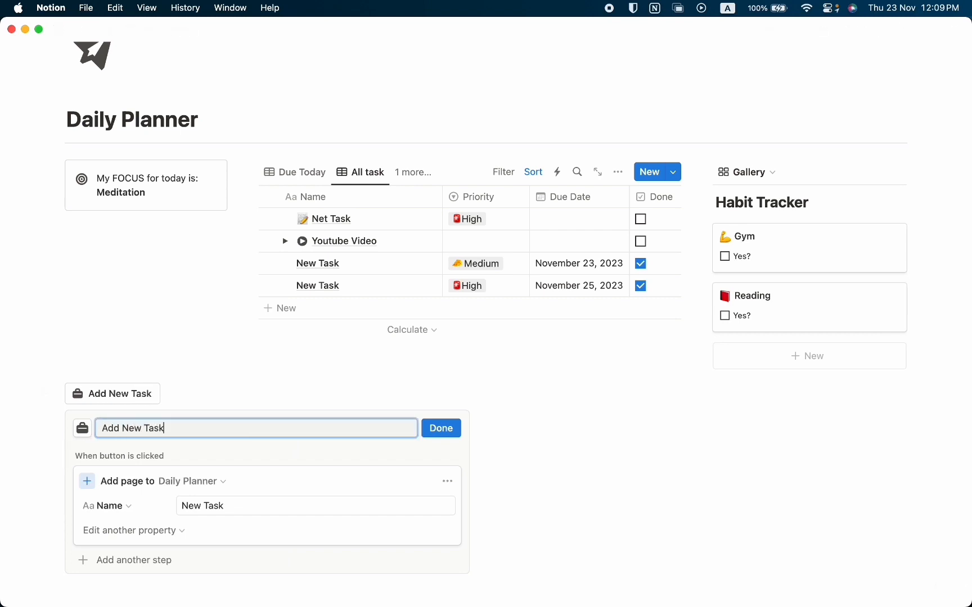
# Set the button's new page to Priority Medium and Due Date Today, and finish the button setup.
pyautogui.click(150, 536)
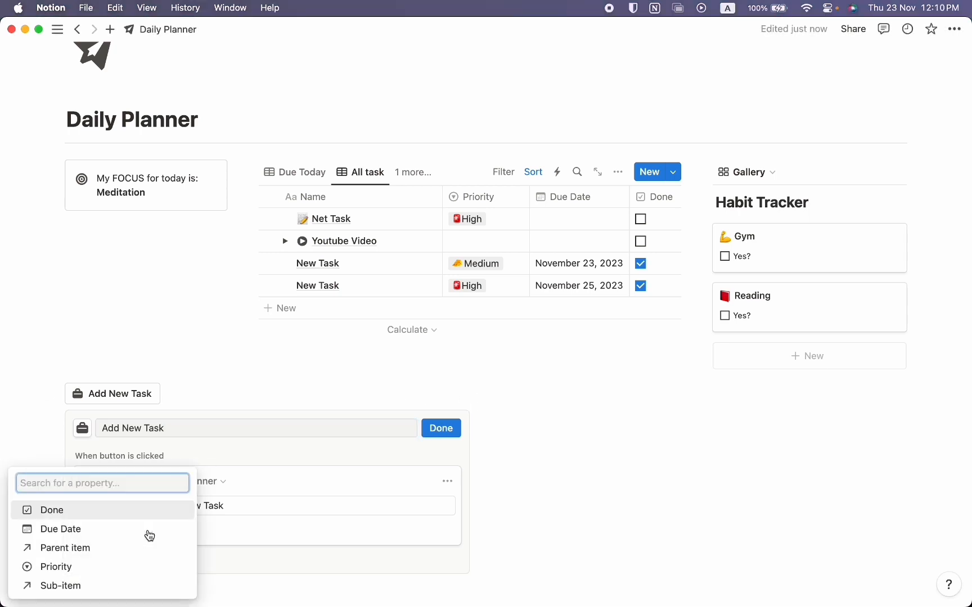
pyautogui.click(112, 573)
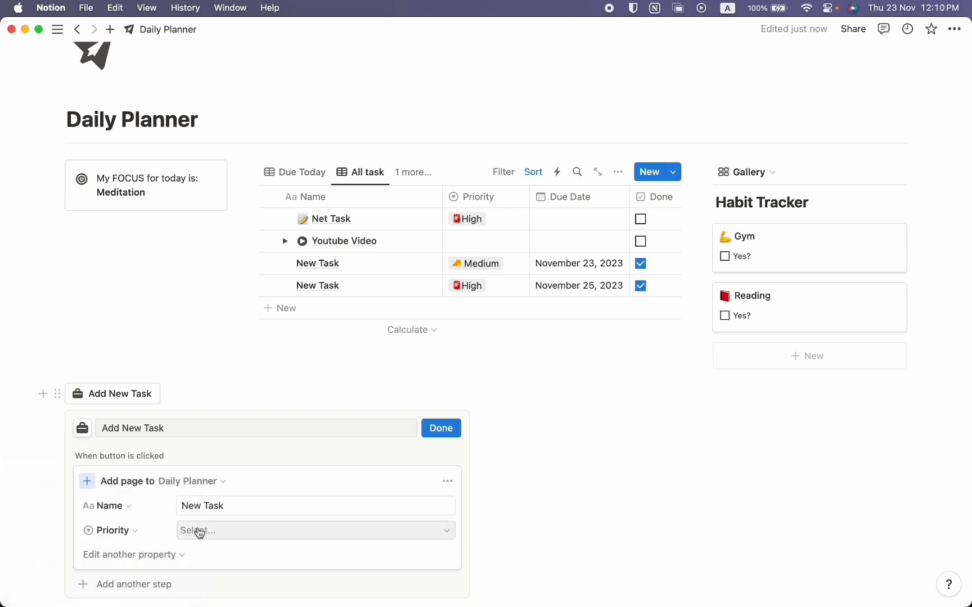
pyautogui.click(210, 530)
pyautogui.click(309, 493)
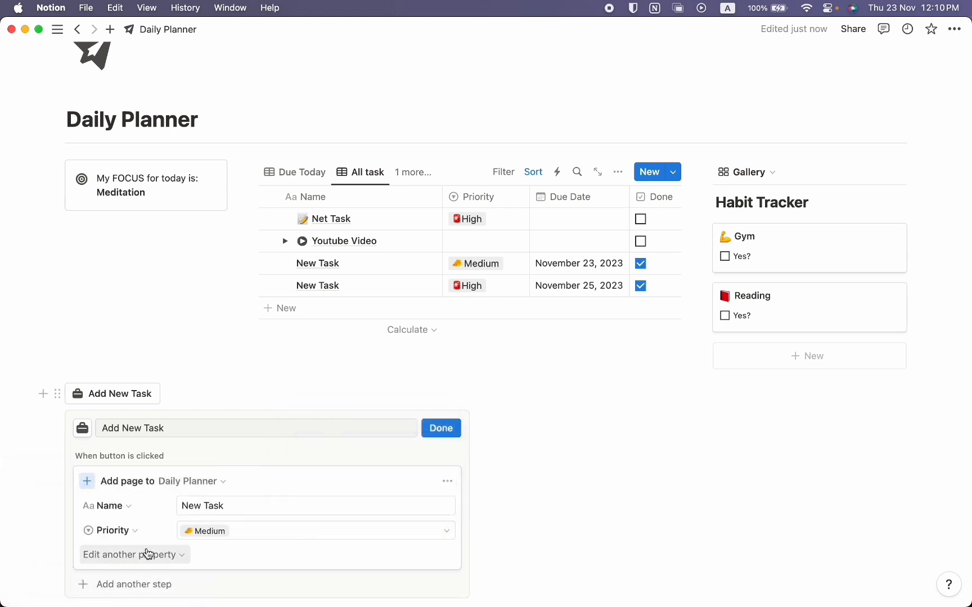
pyautogui.click(169, 555)
pyautogui.click(124, 554)
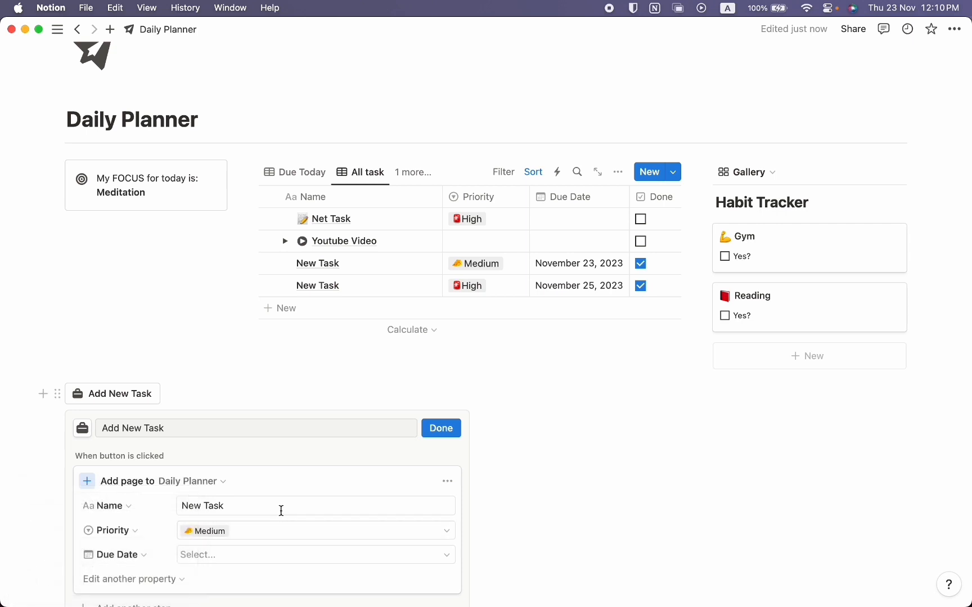
pyautogui.click(247, 554)
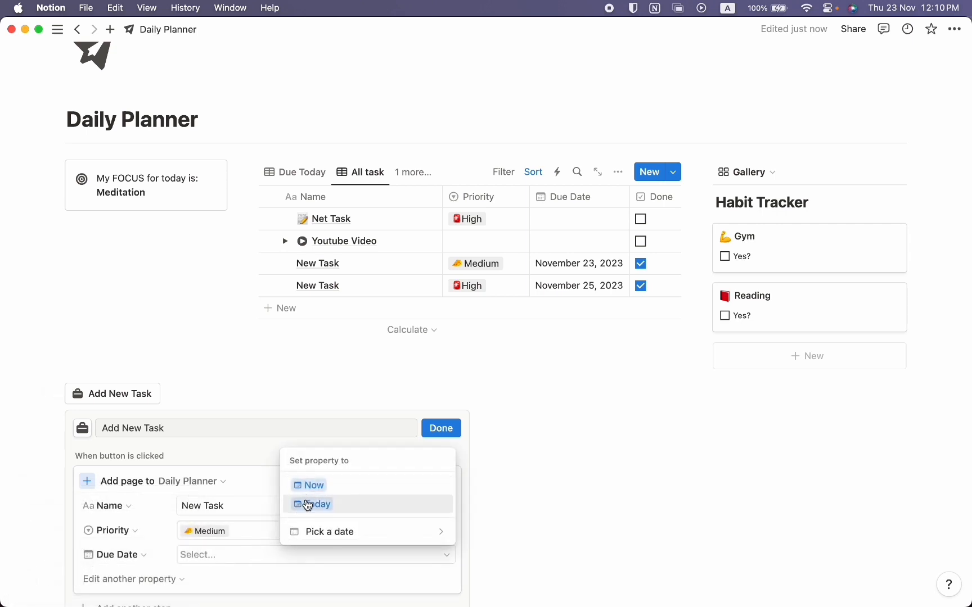
pyautogui.click(307, 505)
pyautogui.click(256, 553)
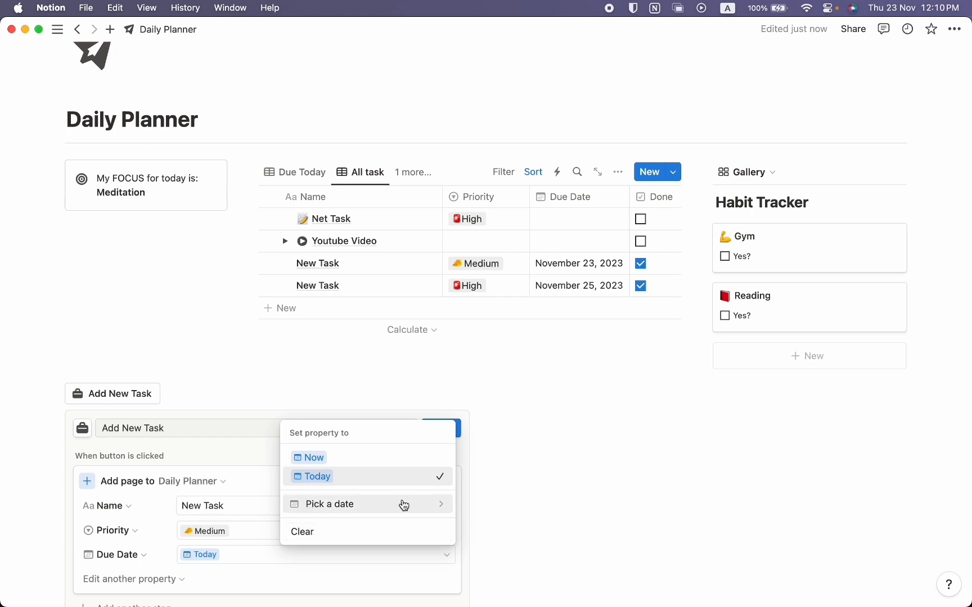
pyautogui.click(329, 483)
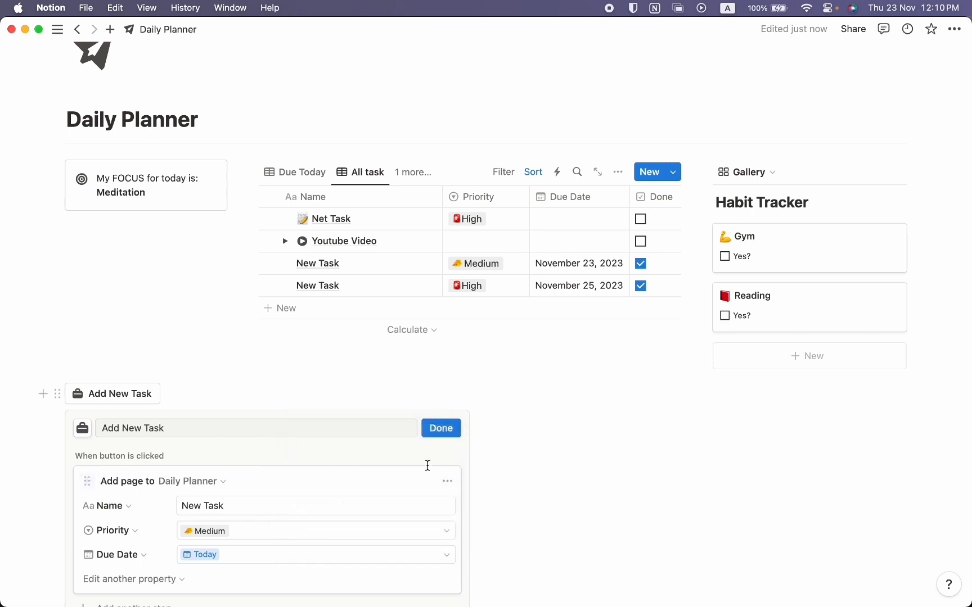
pyautogui.click(441, 429)
# Test the Add New Task button with the Due Today view shown, and move the button above the task database.
pyautogui.click(315, 195)
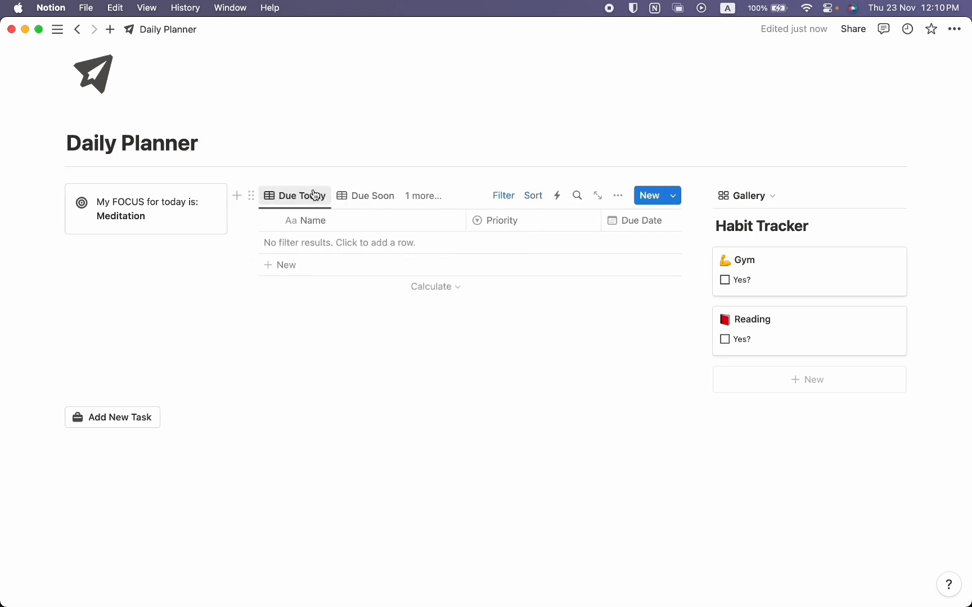
pyautogui.click(118, 424)
pyautogui.hscroll(5, 525, 239)
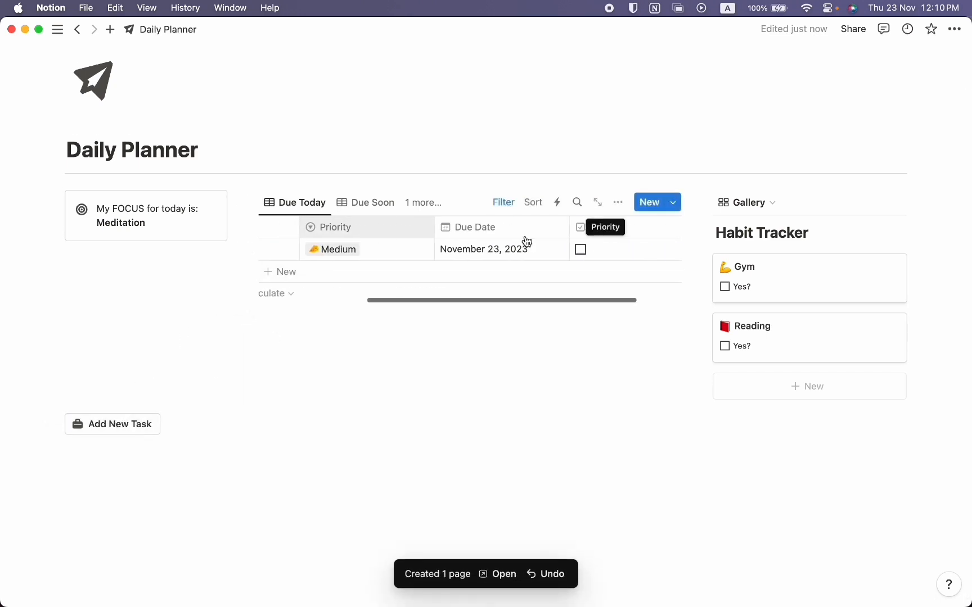
pyautogui.hscroll(-5, 525, 241)
pyautogui.moveTo(58, 426); pyautogui.dragTo(269, 192)
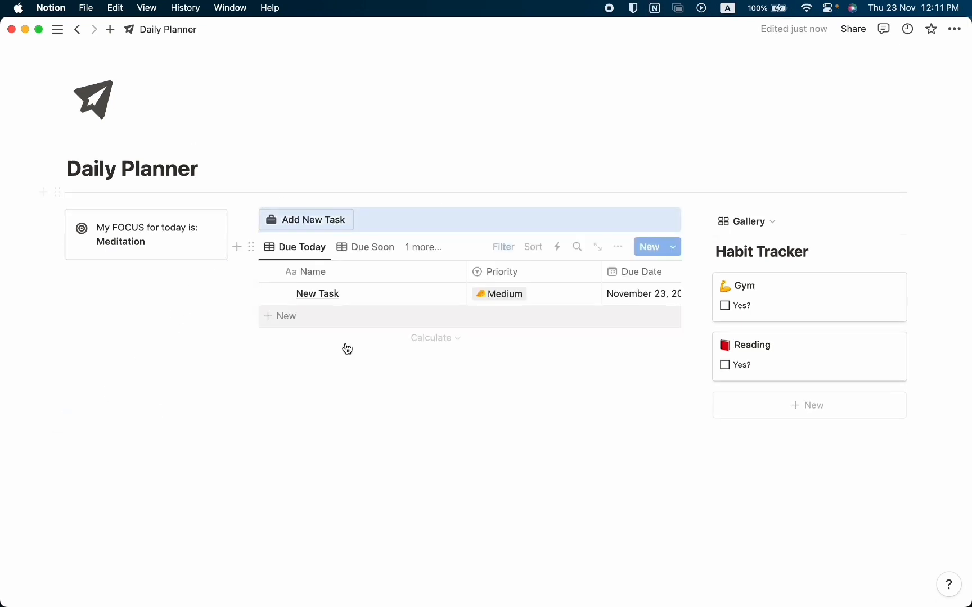
# Insert a second Button block in the empty line below the task database in the middle column.
pyautogui.click(371, 398)
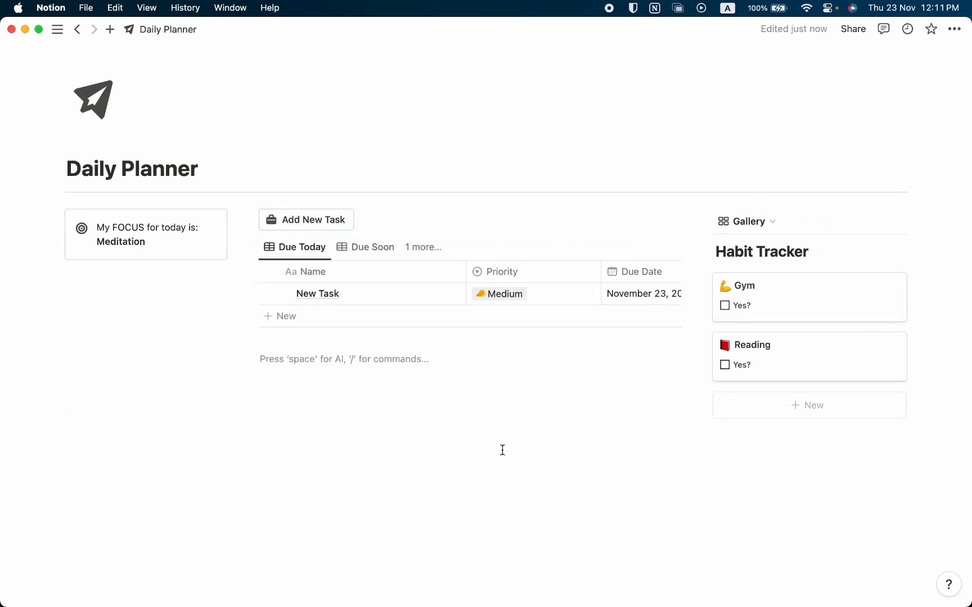
pyautogui.write('/')
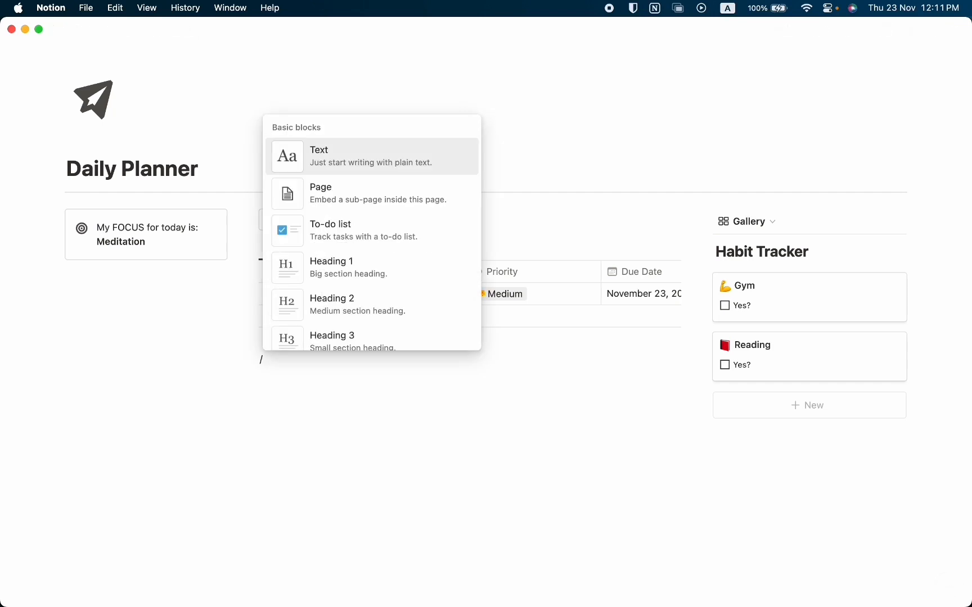
pyautogui.write('but')
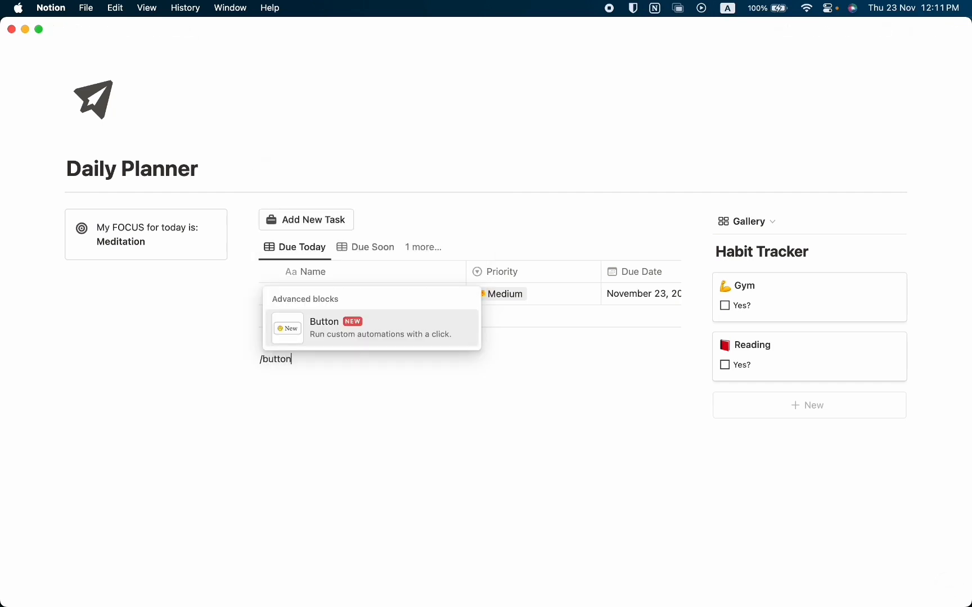
pyautogui.write('ton')
pyautogui.click(425, 337)
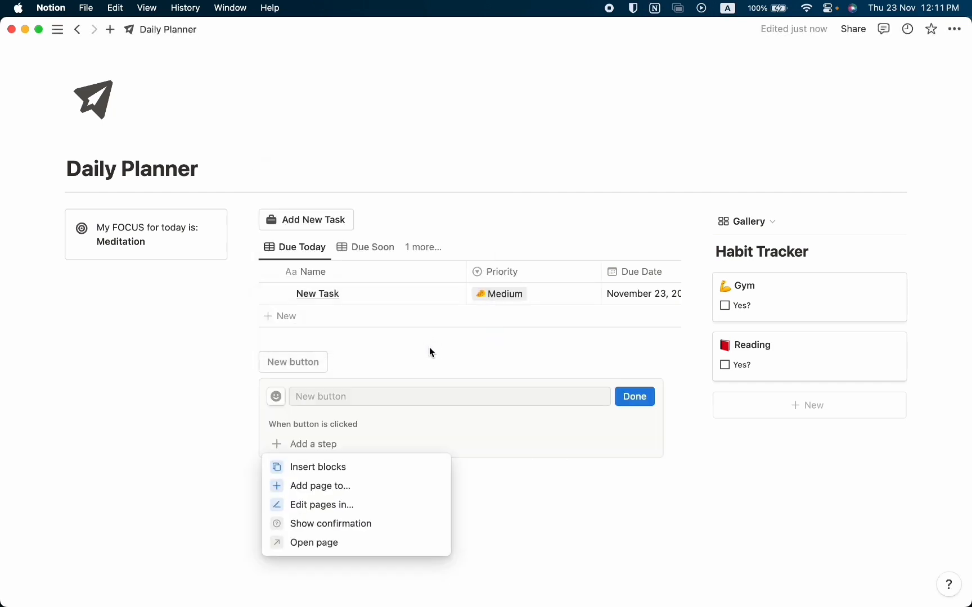
# Make the second button add a page to the Habit Tracker database with the name "💪New Habit".
pyautogui.click(354, 486)
pyautogui.click(374, 451)
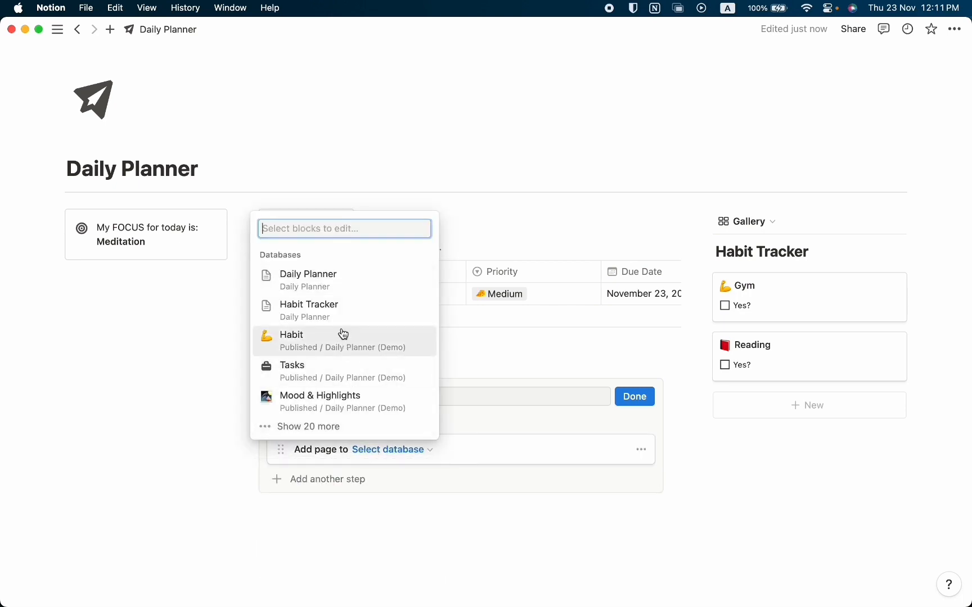
pyautogui.click(342, 325)
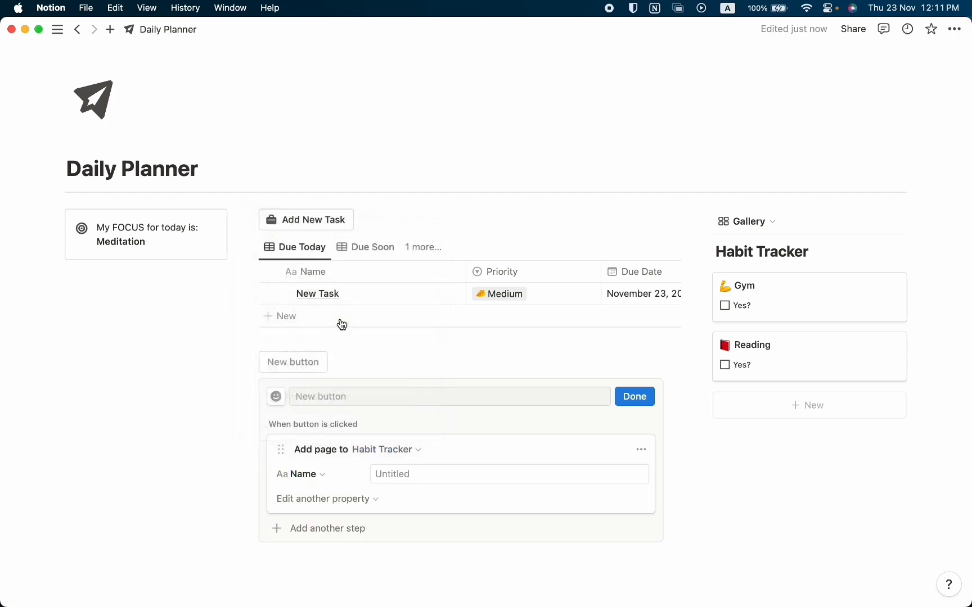
pyautogui.click(430, 475)
pyautogui.write('New Habit')
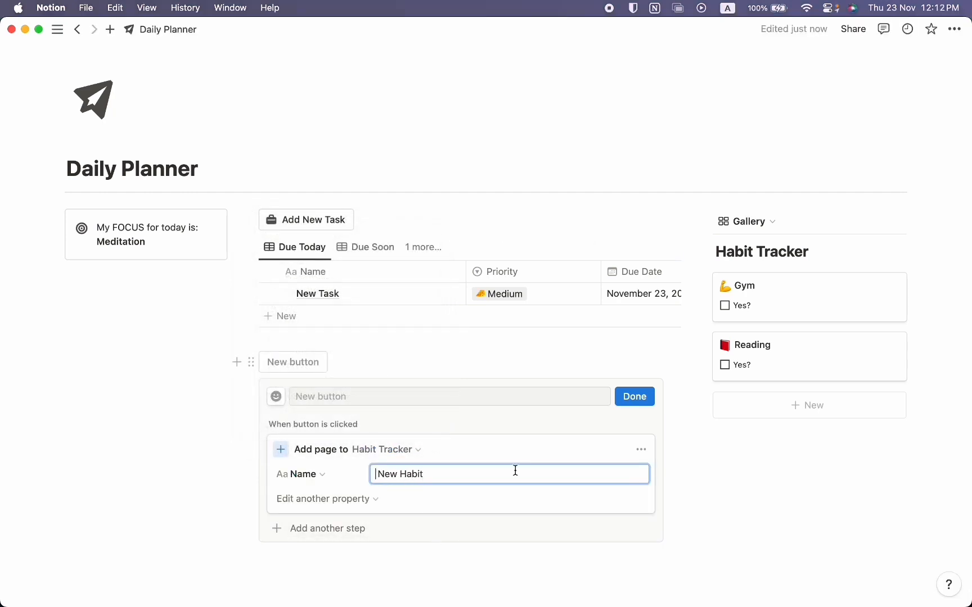
pyautogui.press('ctrl+super+space')
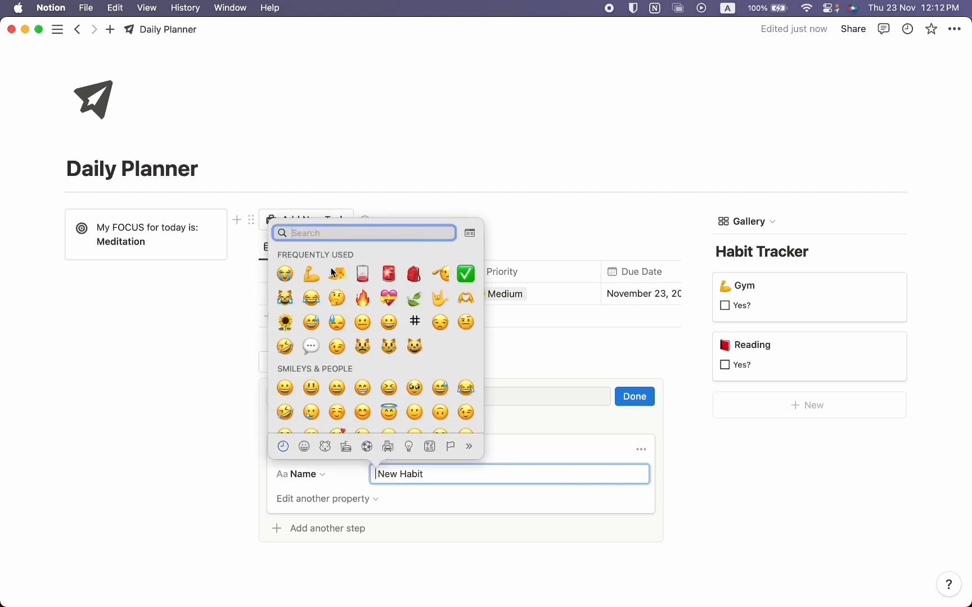
pyautogui.press('Return')
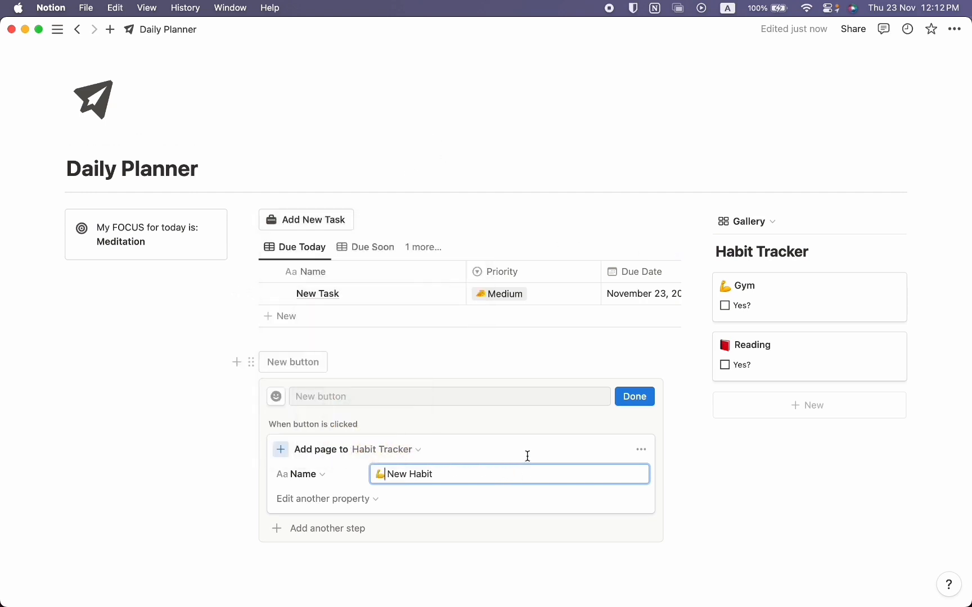
# Name the second button "New Habit", finish its setup, and move it above the Habit Tracker gallery.
pyautogui.click(633, 397)
pyautogui.moveTo(340, 367)
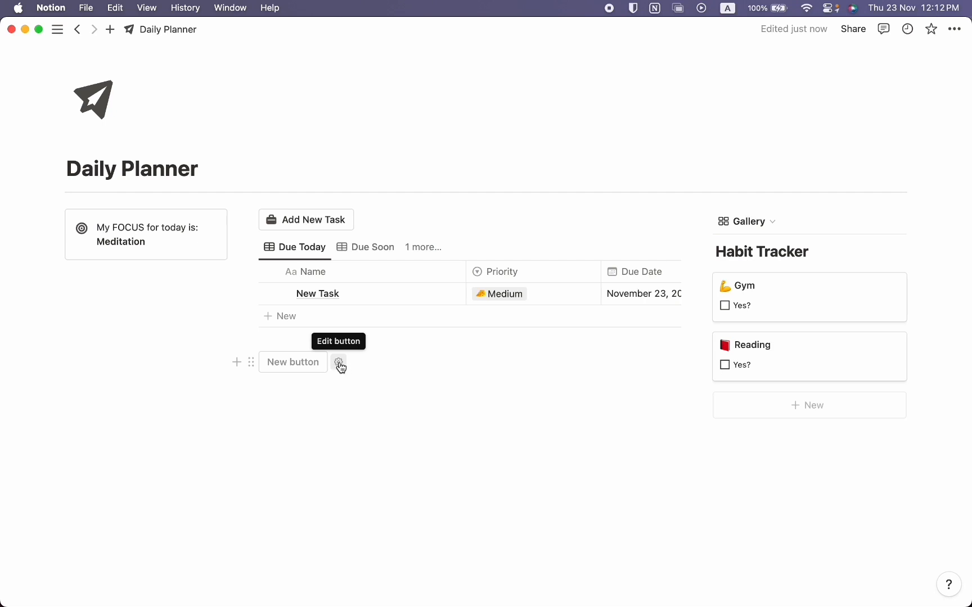
pyautogui.click(340, 365)
pyautogui.click(329, 392)
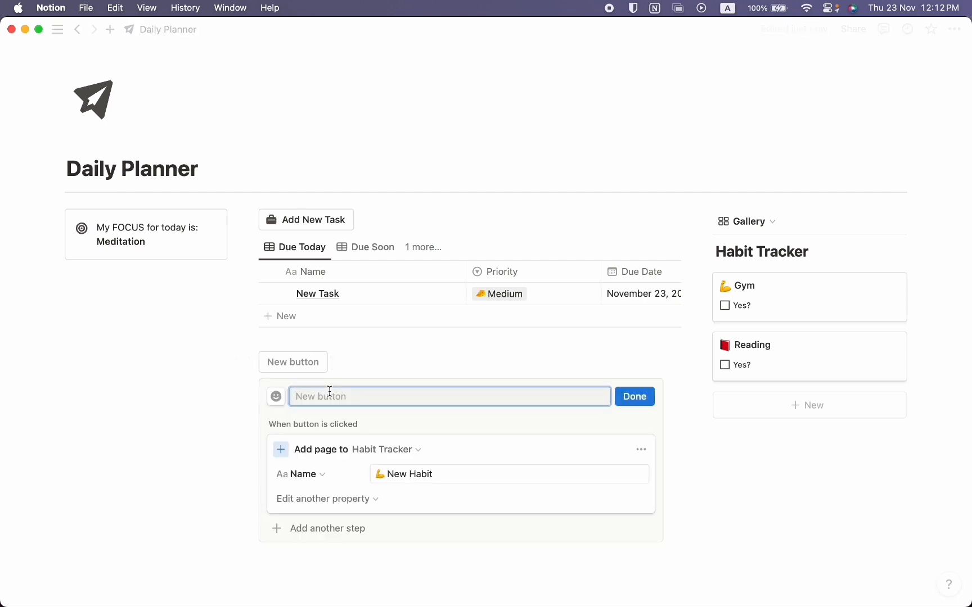
pyautogui.write('New Habit')
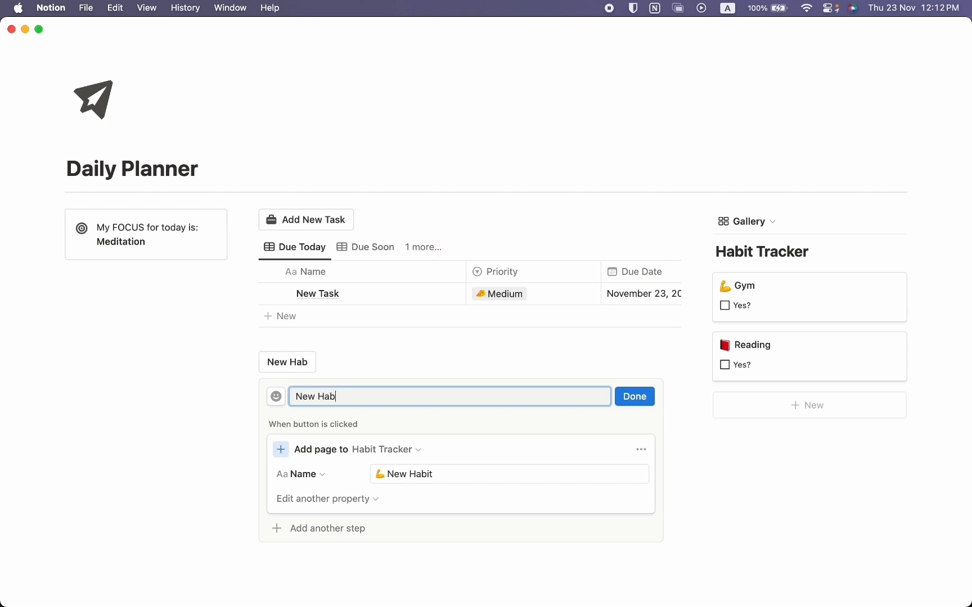
pyautogui.click(635, 401)
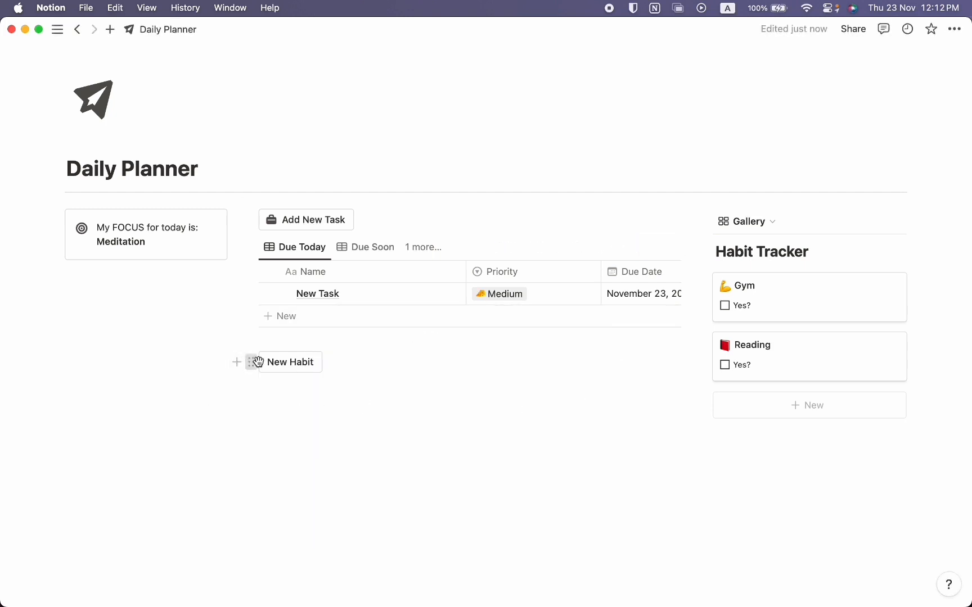
pyautogui.moveTo(251, 361); pyautogui.dragTo(740, 225)
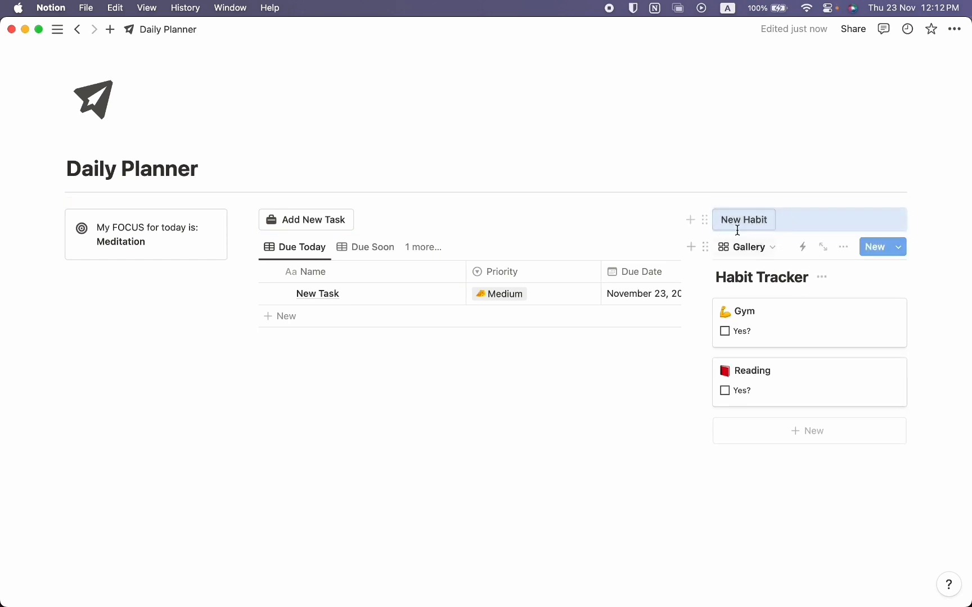
# Test the New Habit button, and open the created habit's page to check its title before closing it.
pyautogui.click(743, 223)
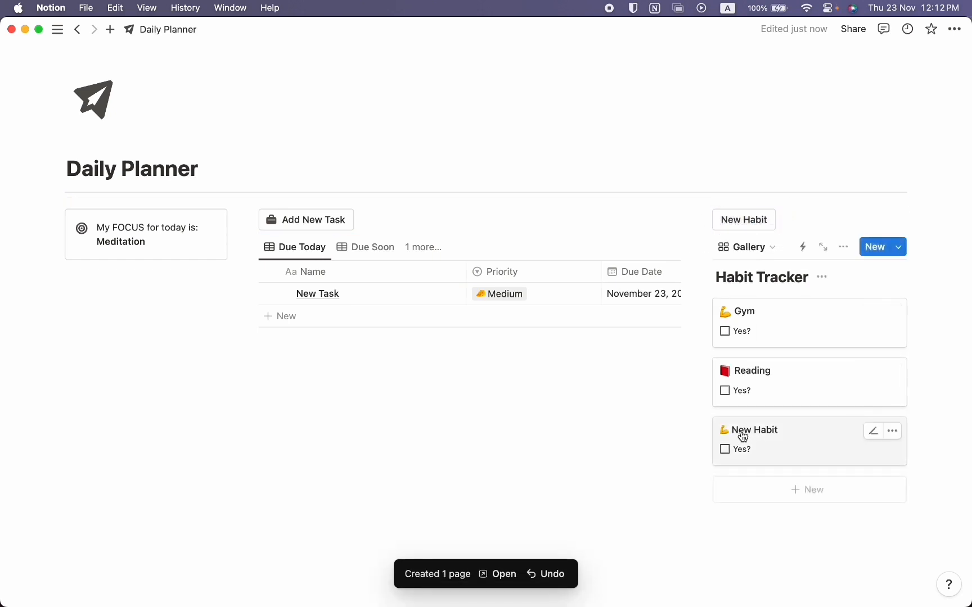
pyautogui.click(771, 435)
pyautogui.tripleClick(369, 154)
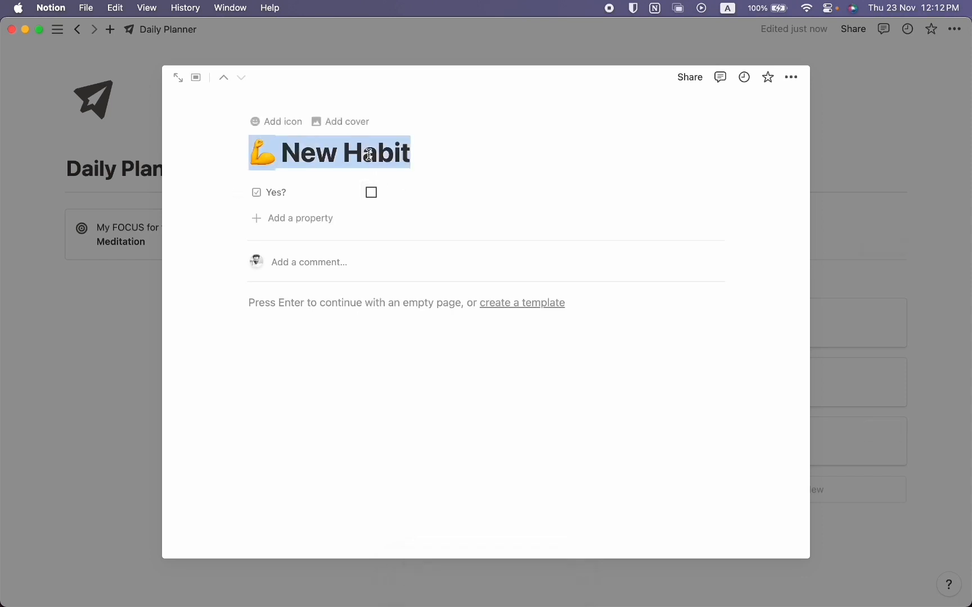
pyautogui.press('Escape')
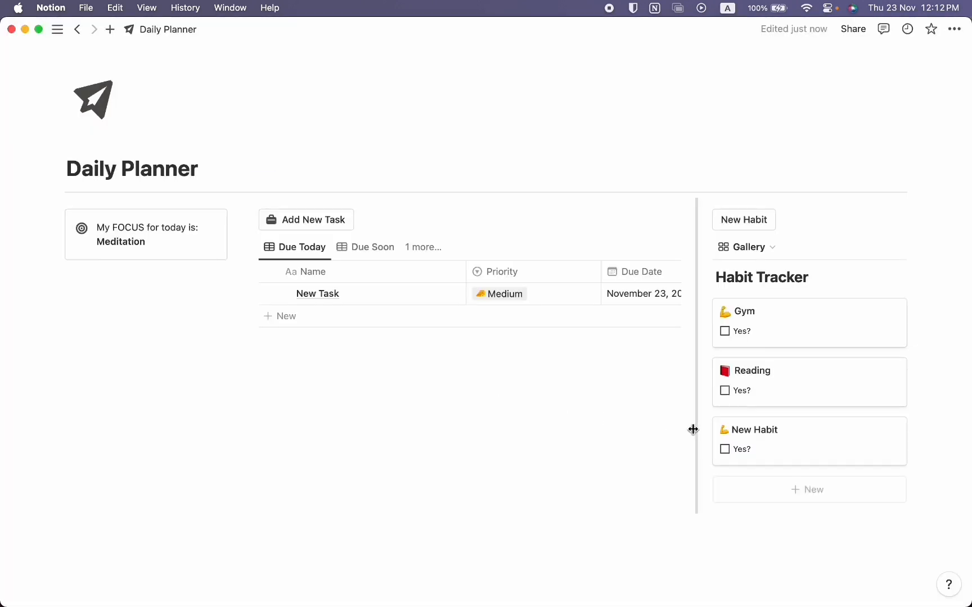